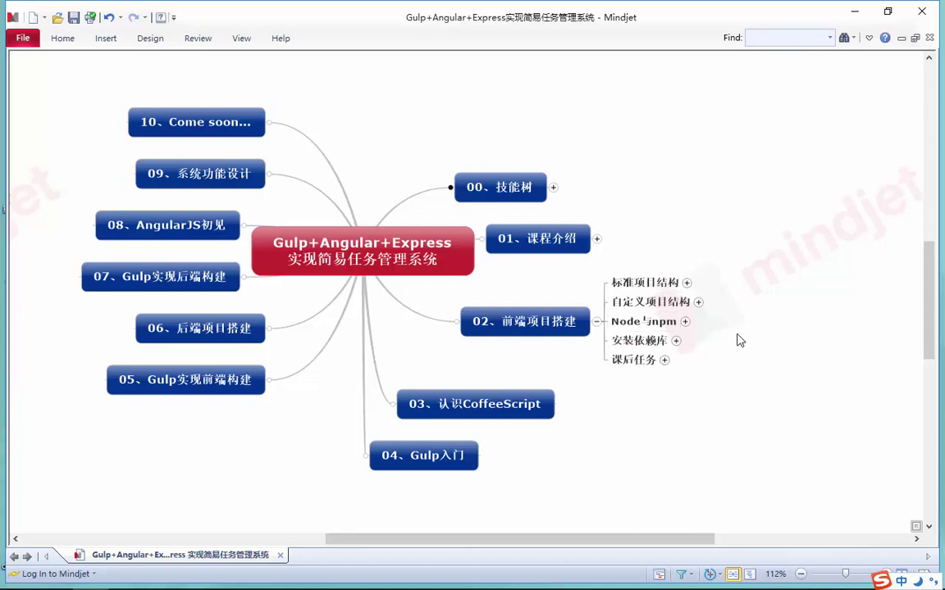
Step: Expand the 标准项目结构 topic under 02、前端项目搭建 in the mind map, and switch to WebStorm
click(687, 283)
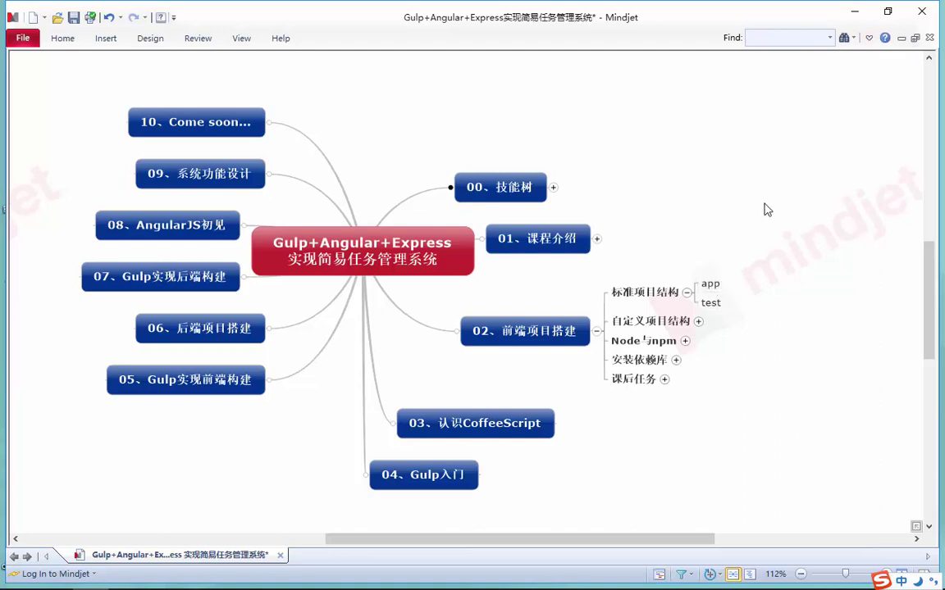
click(857, 13)
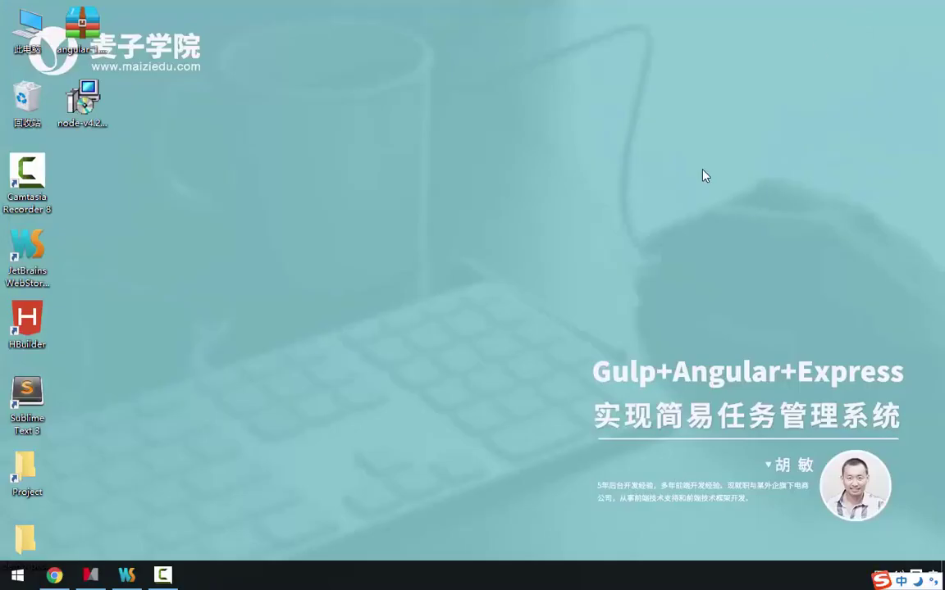
click(129, 577)
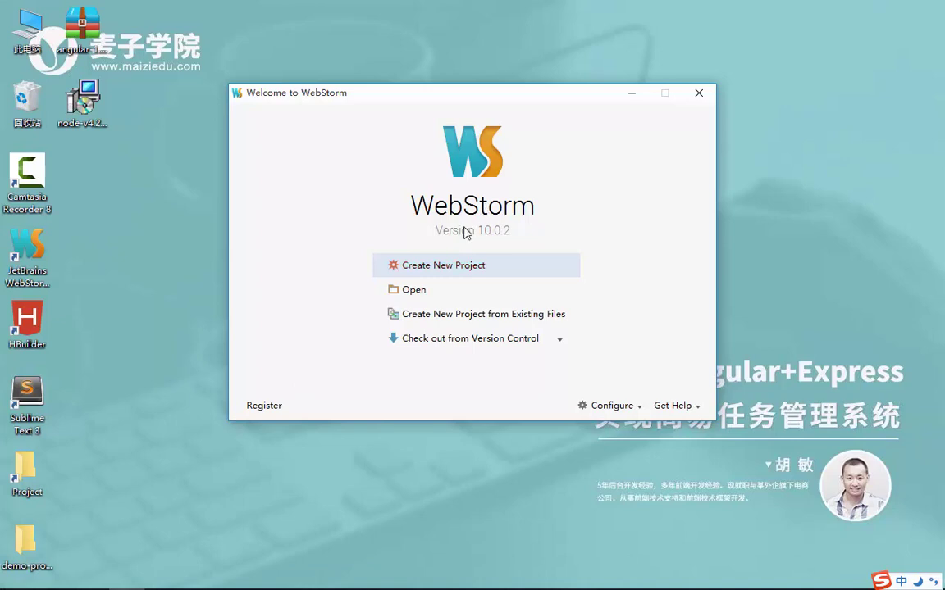
Step: Request a new AngularJS project located in a desktop folder named demo-project
click(436, 269)
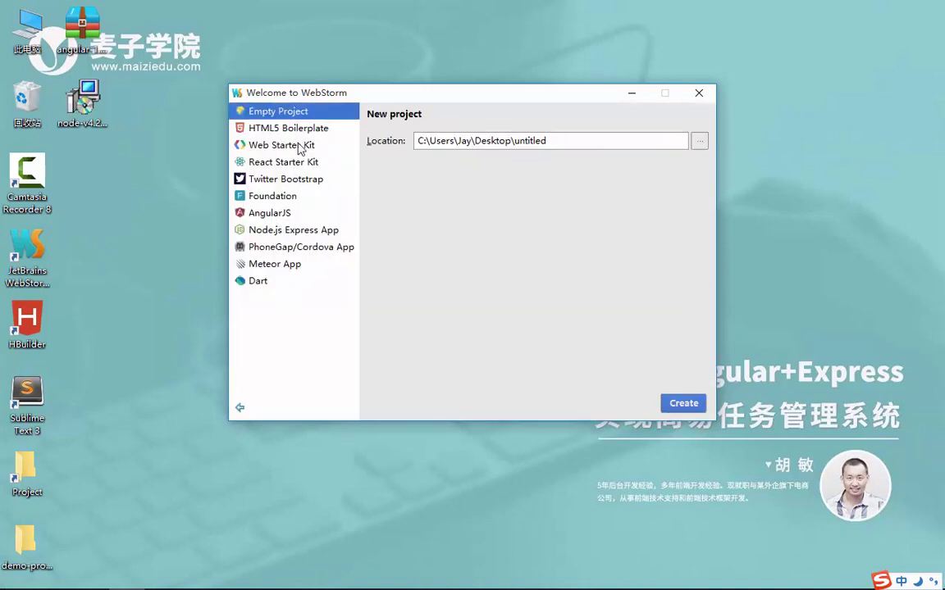
click(251, 212)
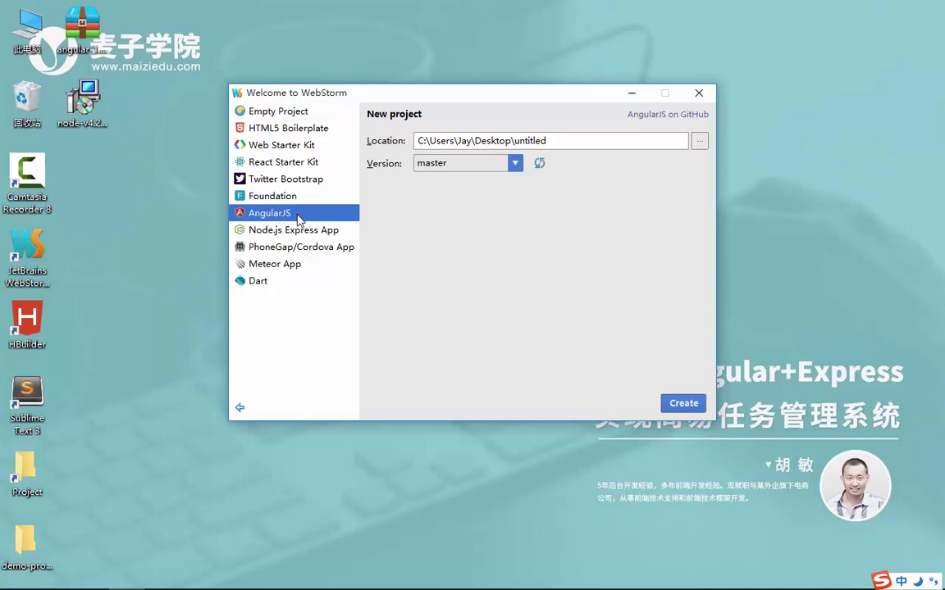
drag(517, 140, 633, 134)
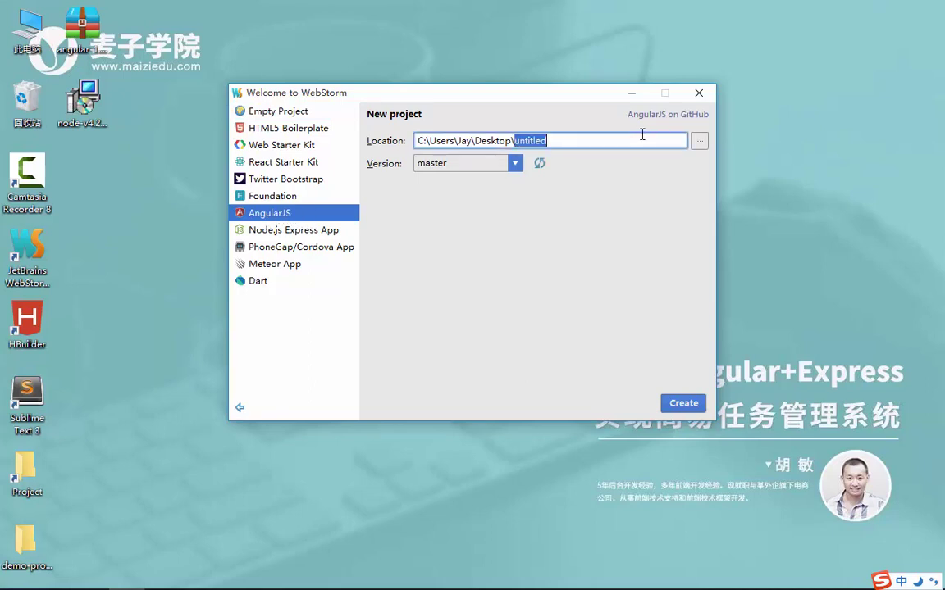
text(de)
key(shift)
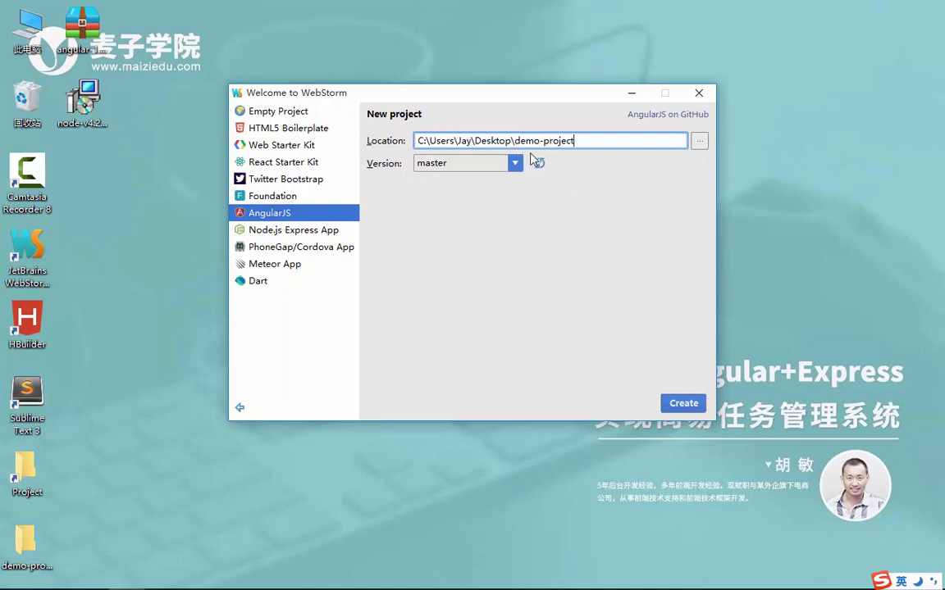
click(684, 403)
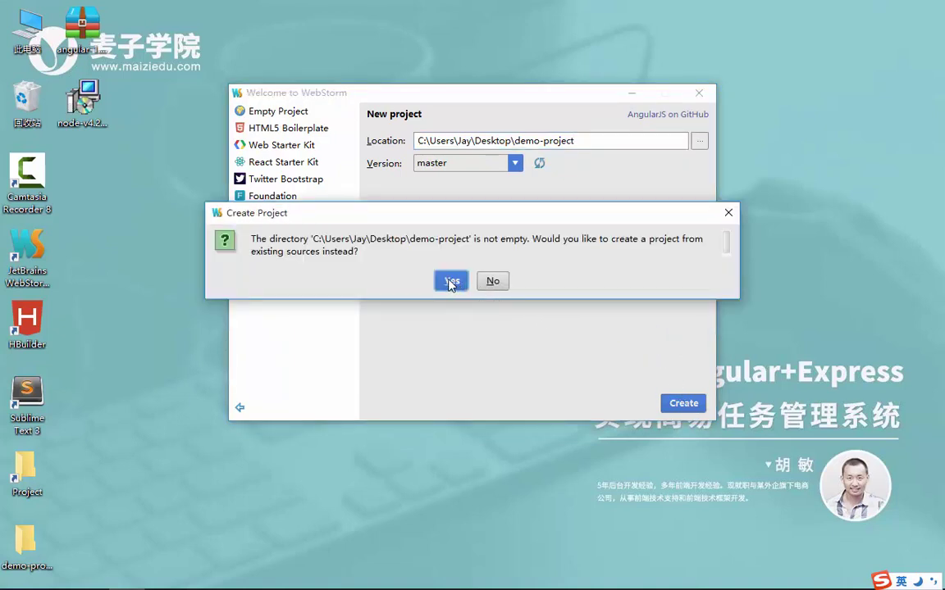
Step: Delete the existing demo-project folder from the desktop and decline creating the project from existing sources
click(27, 541)
key(Delete)
key(Return)
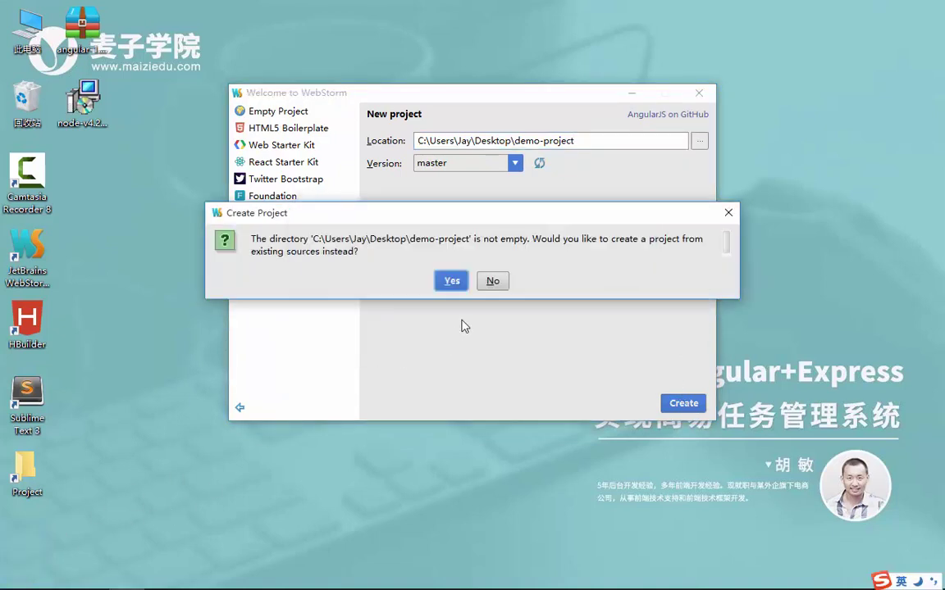
click(491, 280)
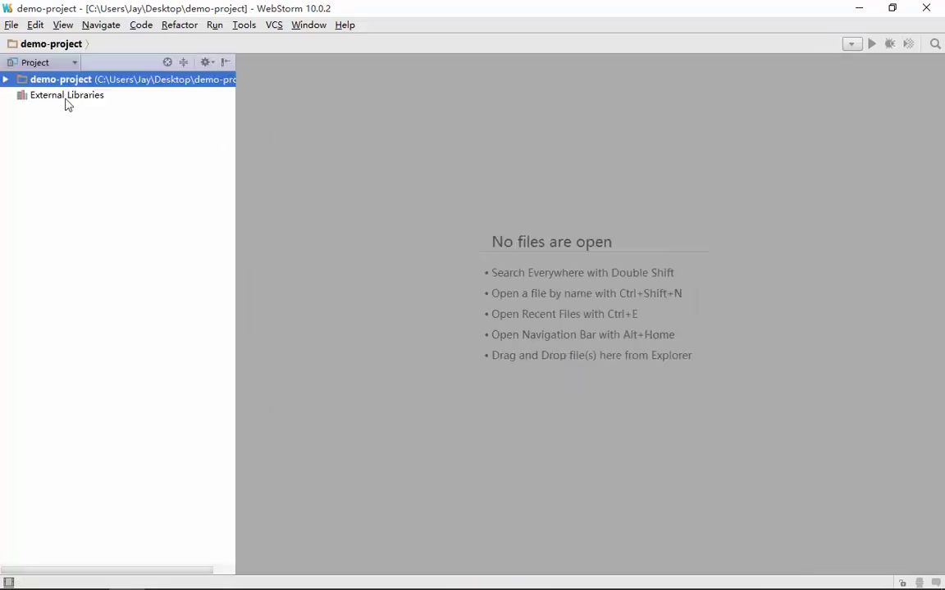
Step: Expand demo-project to examine its app and e2e-tests folders, and collapse e2e-tests again
click(6, 79)
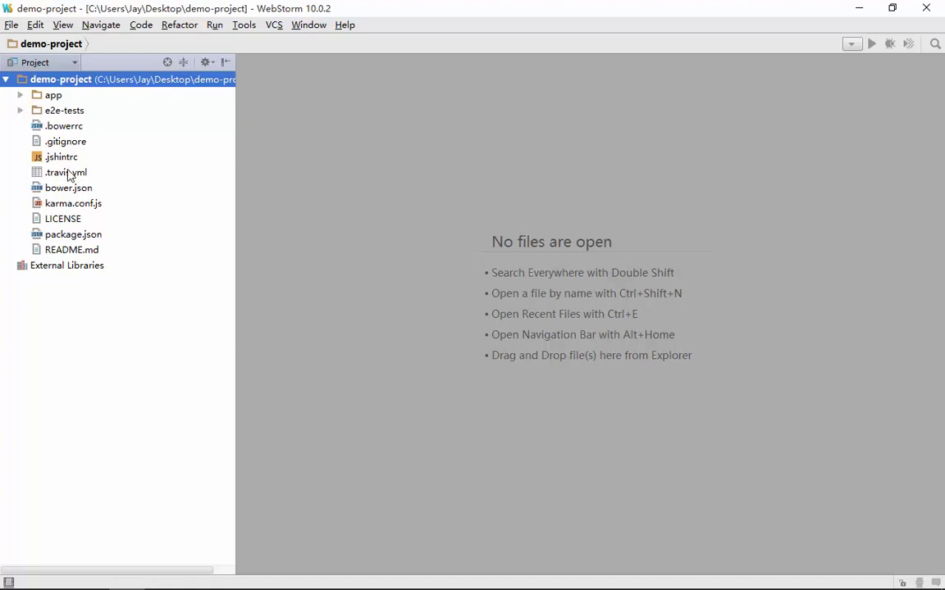
click(22, 96)
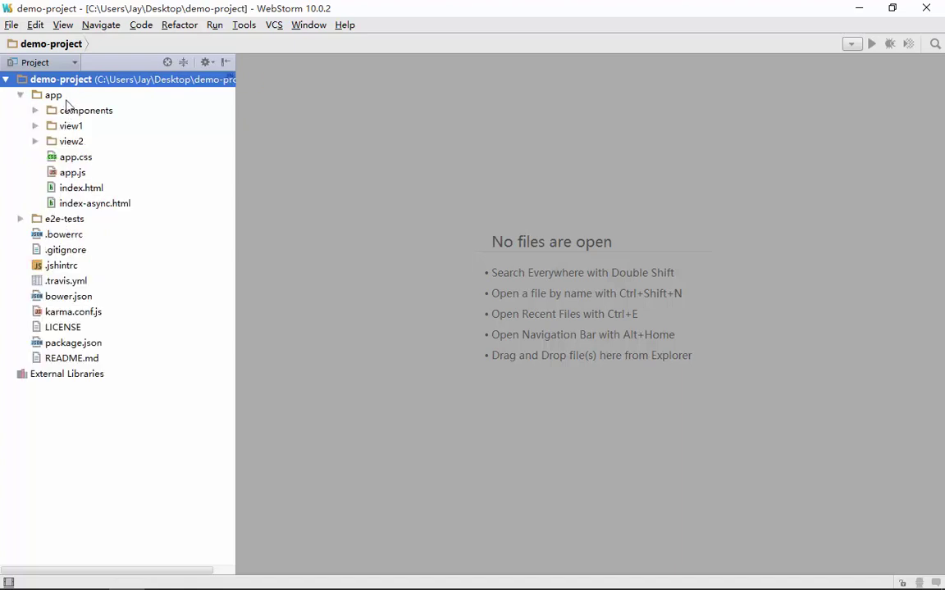
click(51, 93)
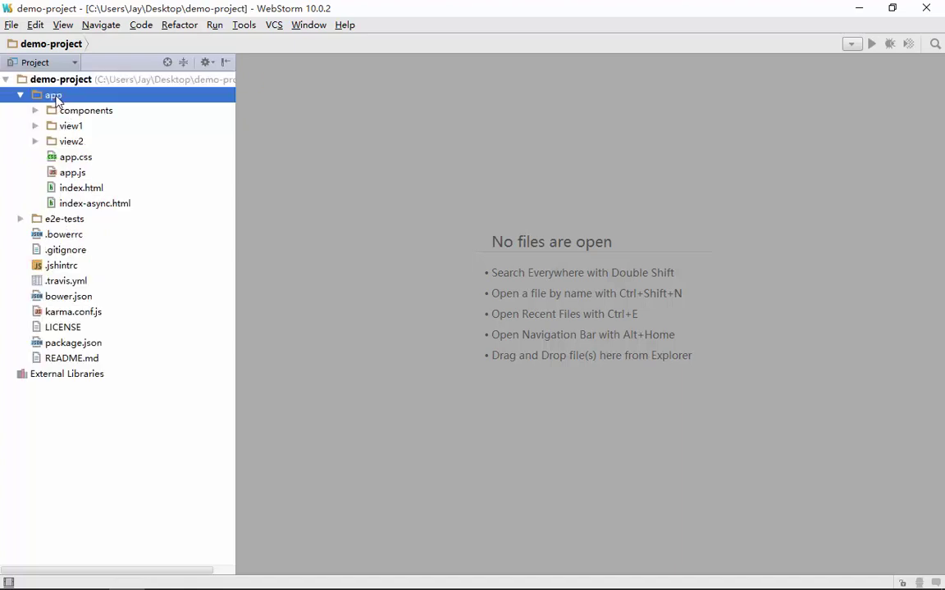
click(20, 219)
click(75, 220)
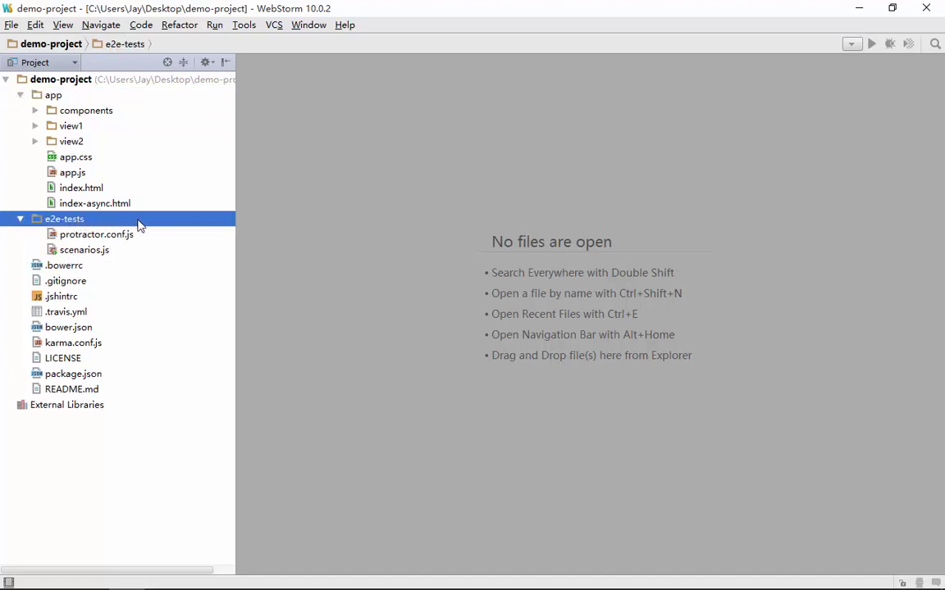
click(21, 219)
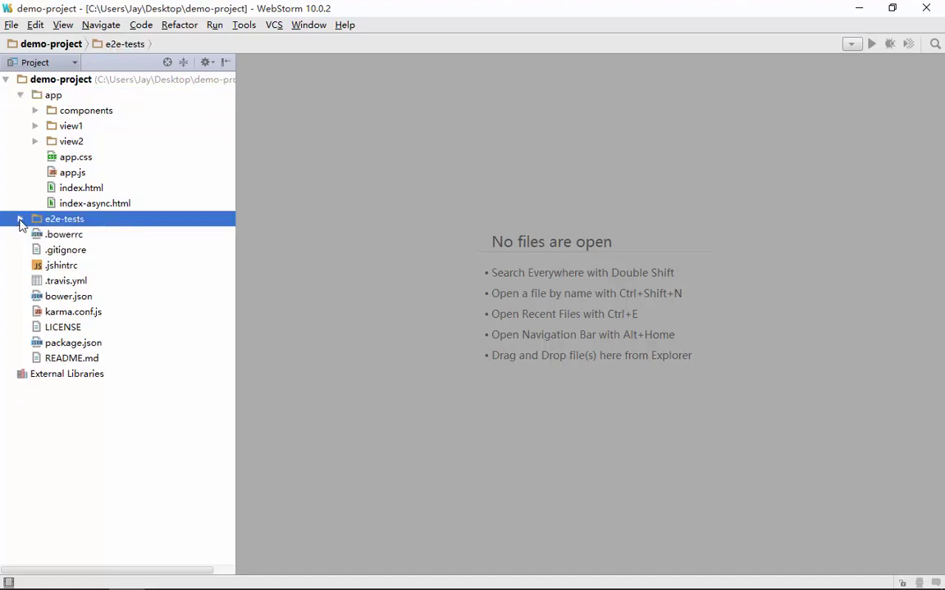
Step: Open the .gitignore and .jshintrc files one after the other for viewing, closing each one
click(79, 251)
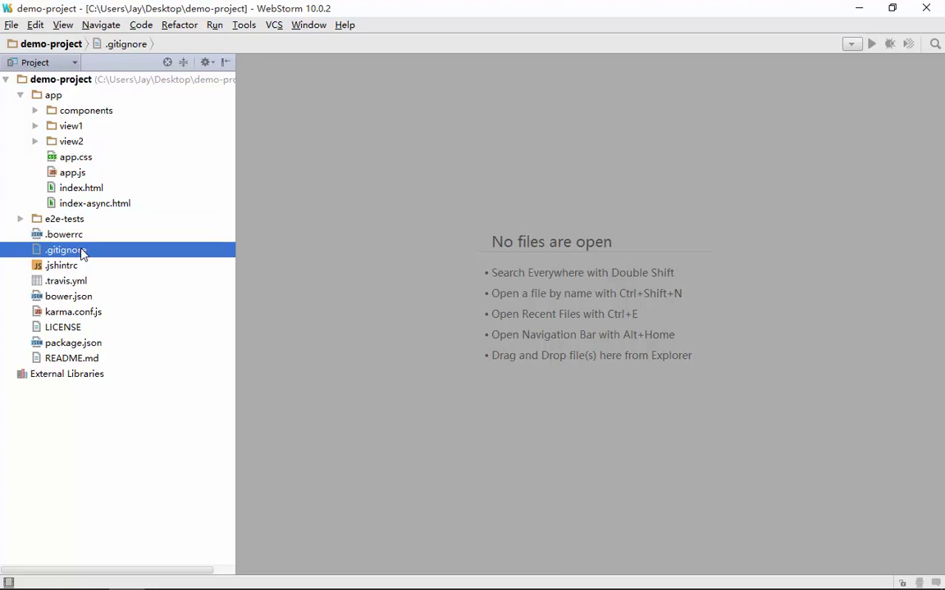
double_click(85, 251)
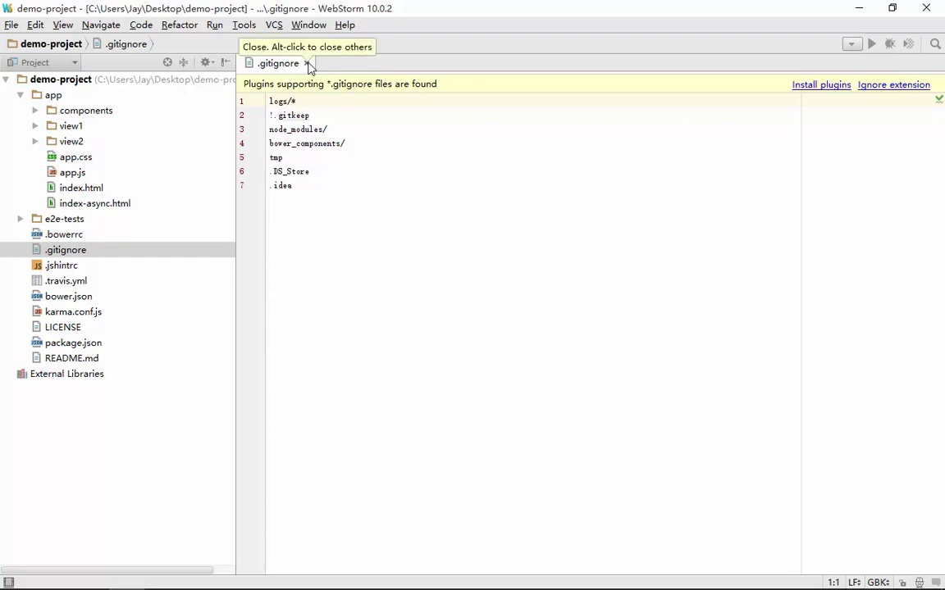
click(306, 63)
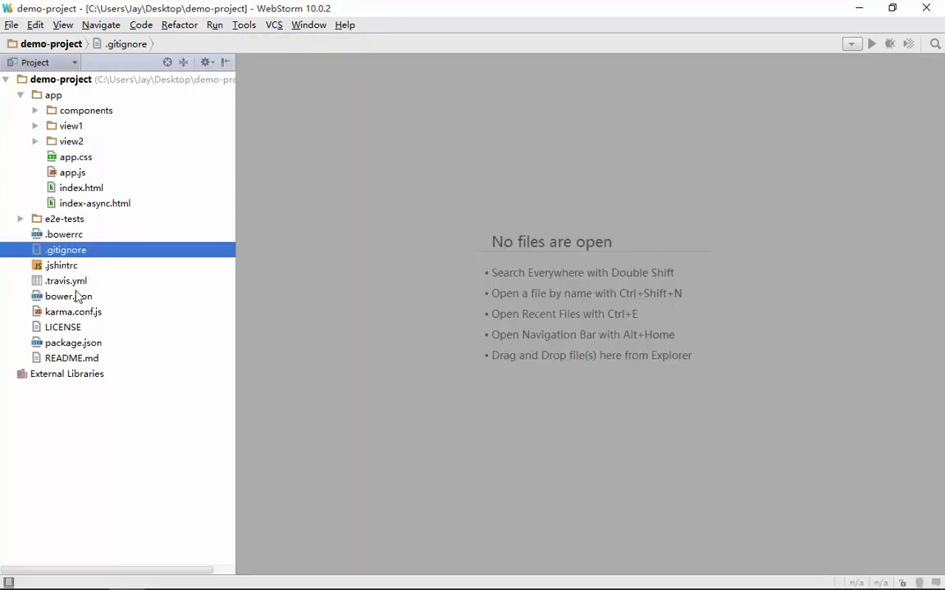
double_click(69, 266)
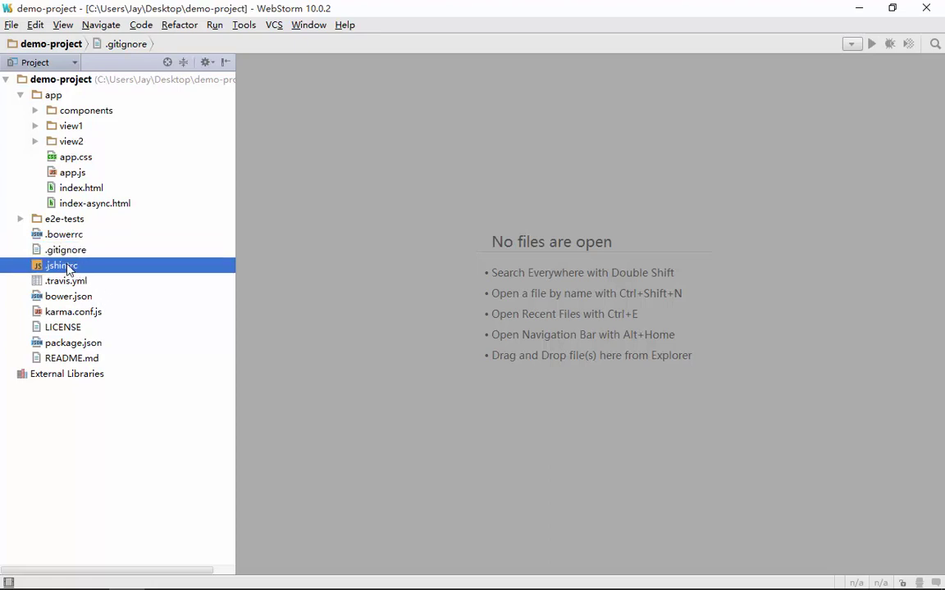
click(298, 64)
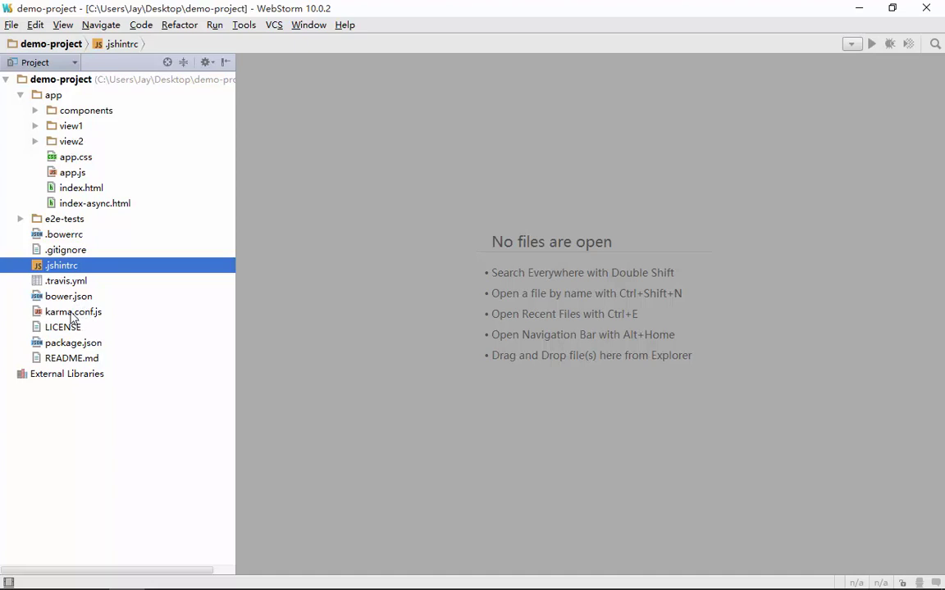
Step: Point out karma.conf.js, LICENSE and package.json in the project tree, collapse the app folder and select e2e-tests
click(73, 315)
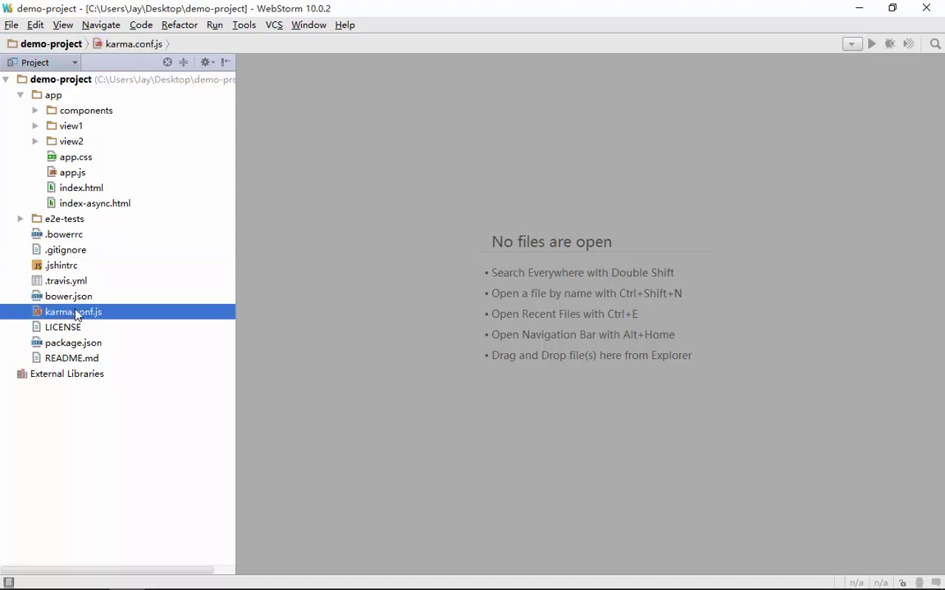
click(69, 330)
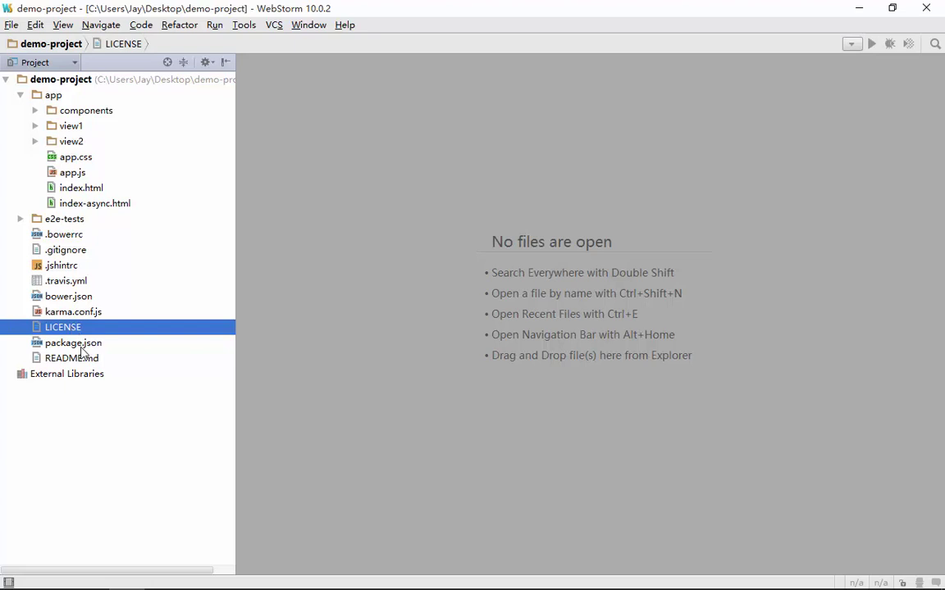
click(76, 341)
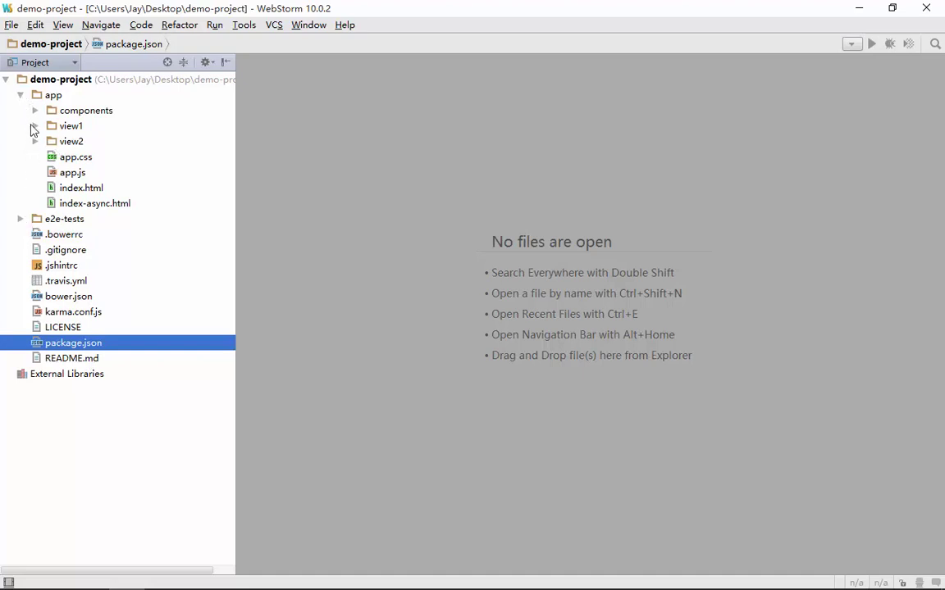
click(20, 95)
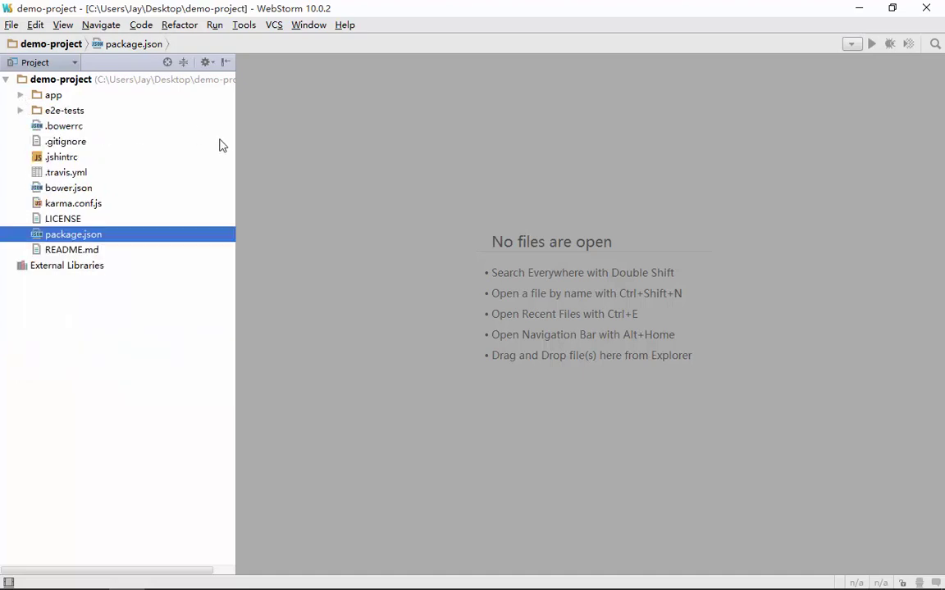
click(59, 114)
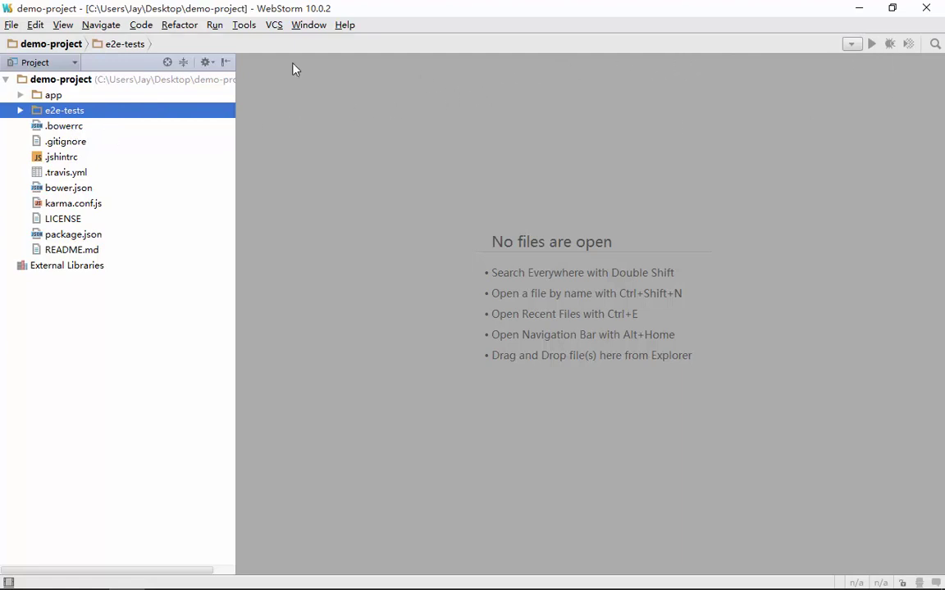
Step: Minimize WebStorm, switch to the Mindjet mind map and expand the 自定义项目结构 topic
click(861, 12)
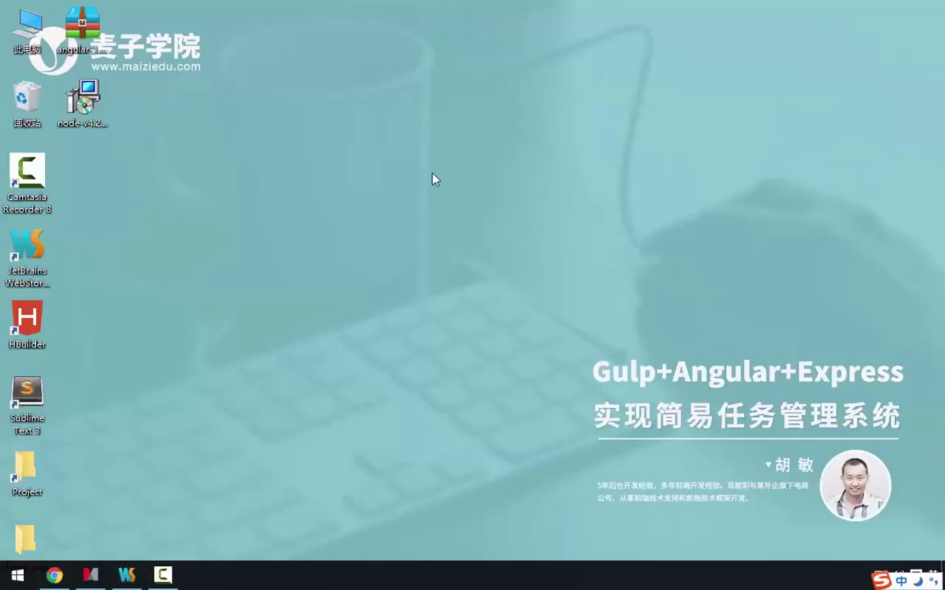
right_click(287, 236)
click(310, 264)
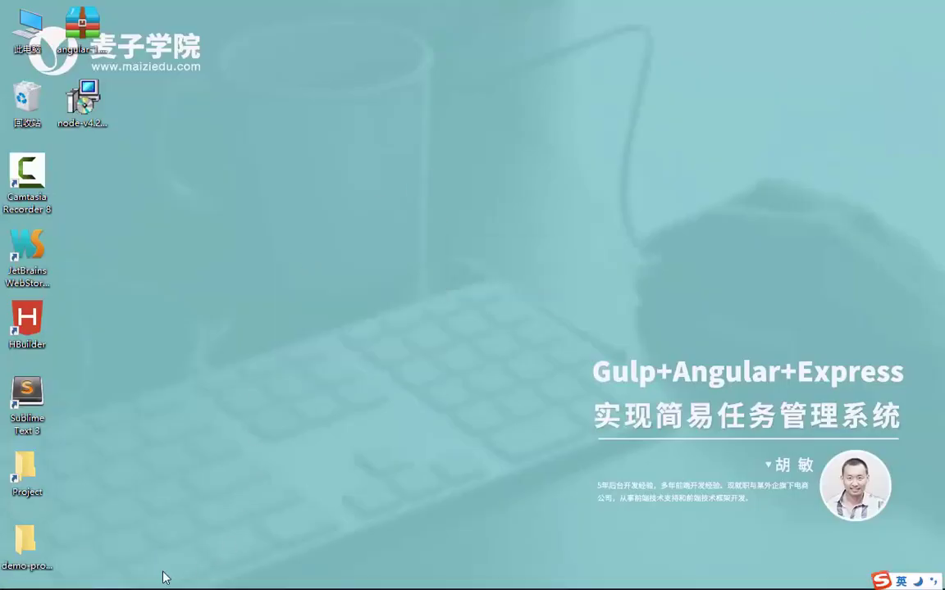
click(97, 581)
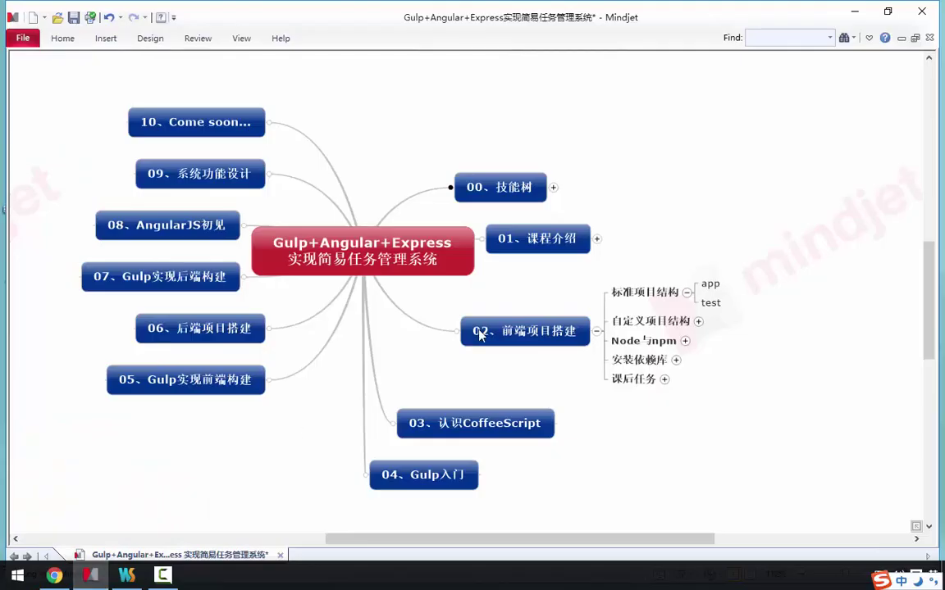
click(698, 329)
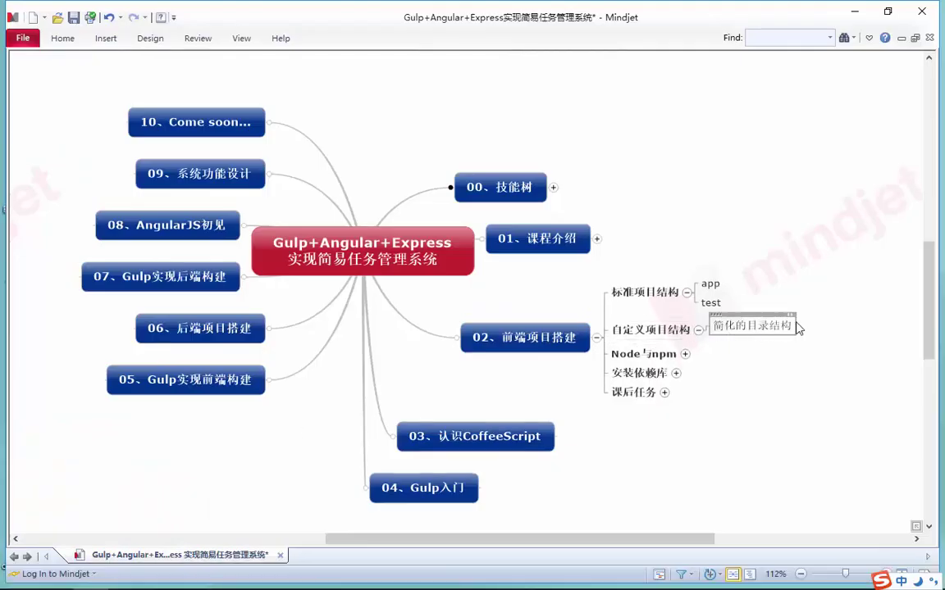
Step: Return to the mind map from the desktop and expand the Node与npm topic
click(853, 12)
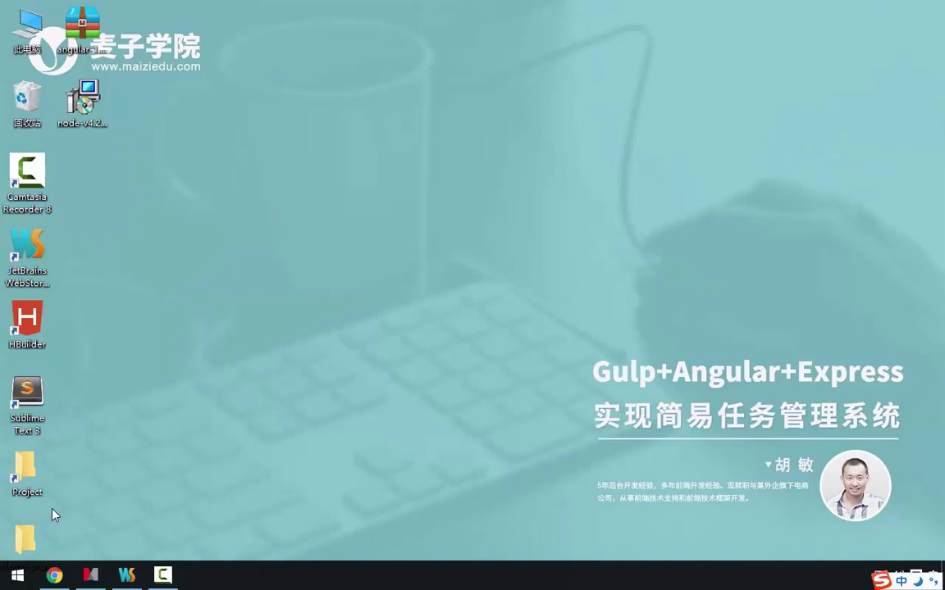
click(90, 575)
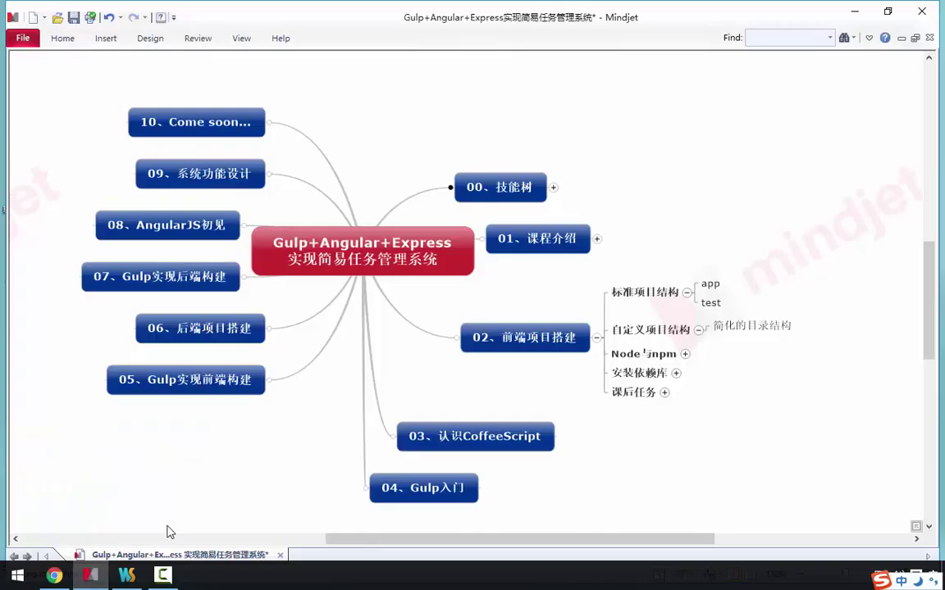
click(686, 355)
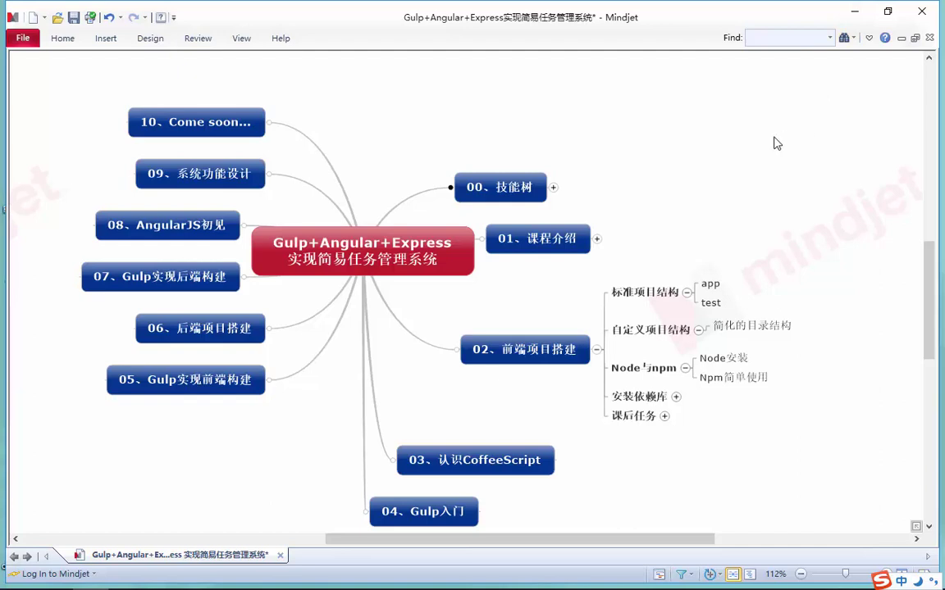
Step: Minimize the mind map, switch to Chrome and show the already open Node.js website
click(855, 13)
right_click(453, 176)
click(485, 217)
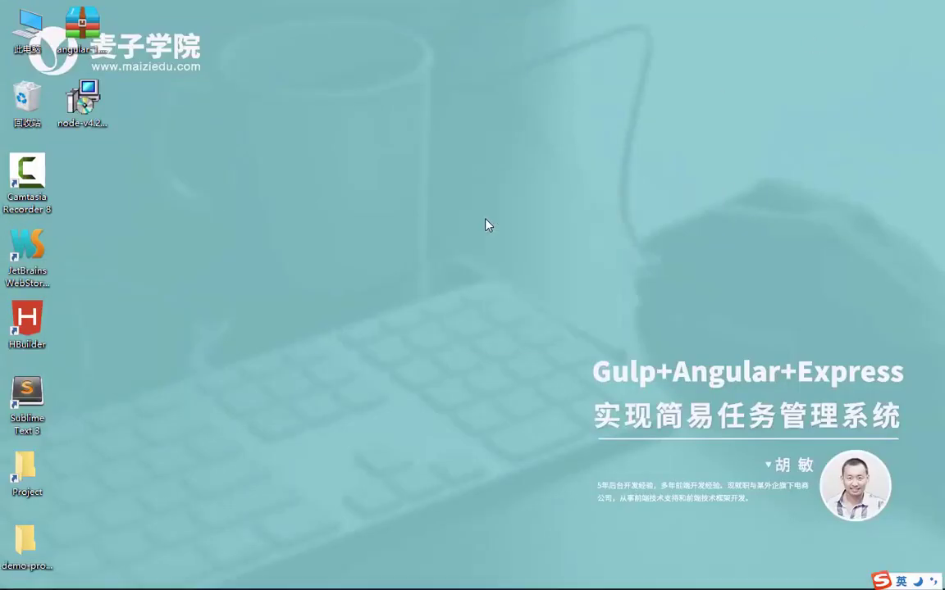
drag(536, 378, 374, 207)
right_click(375, 207)
click(395, 246)
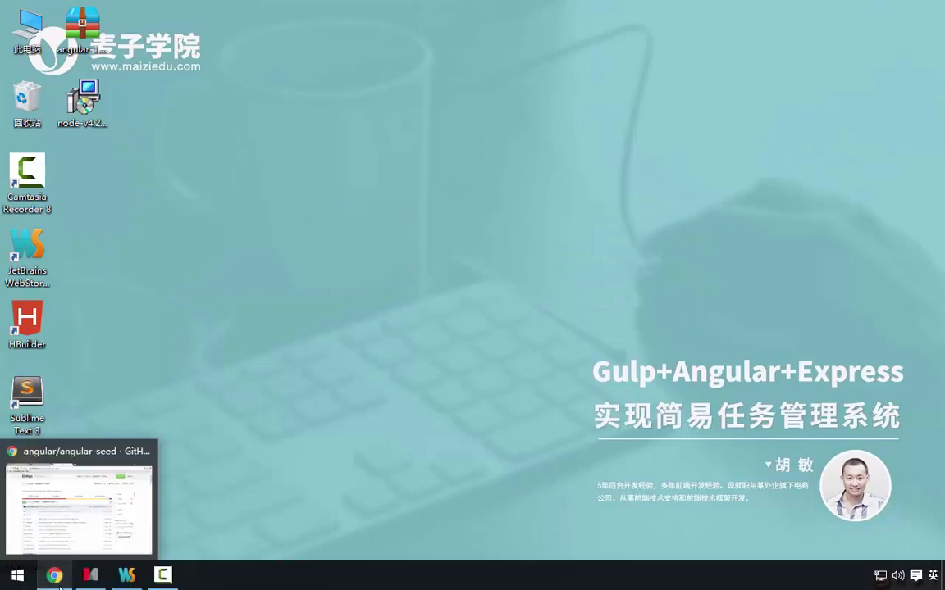
click(55, 579)
click(80, 11)
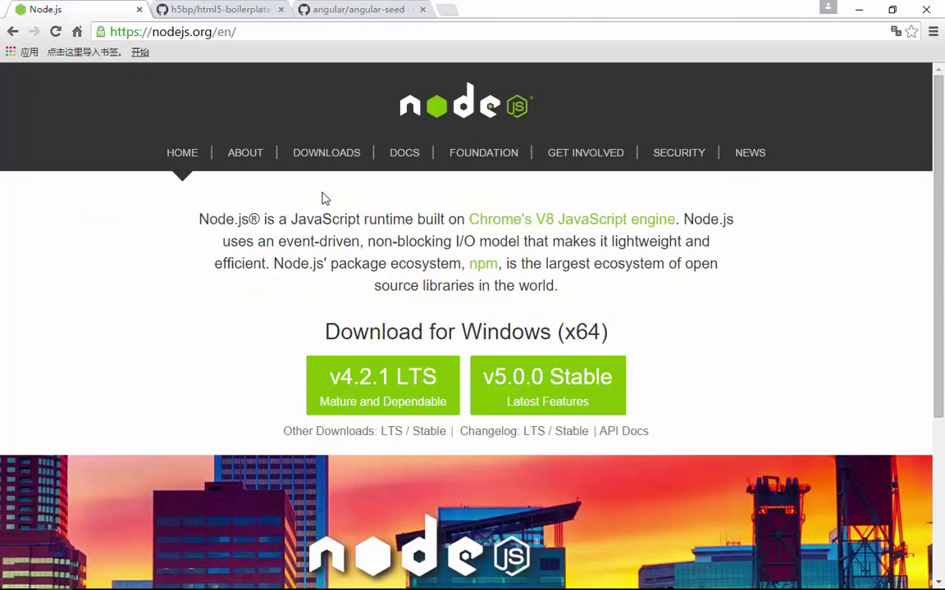
Step: Look over the Windows download options on the Node.js home page, and minimize the browser
scroll(353, 218, down, 3)
scroll(557, 191, up, 2)
scroll(385, 242, down, 1)
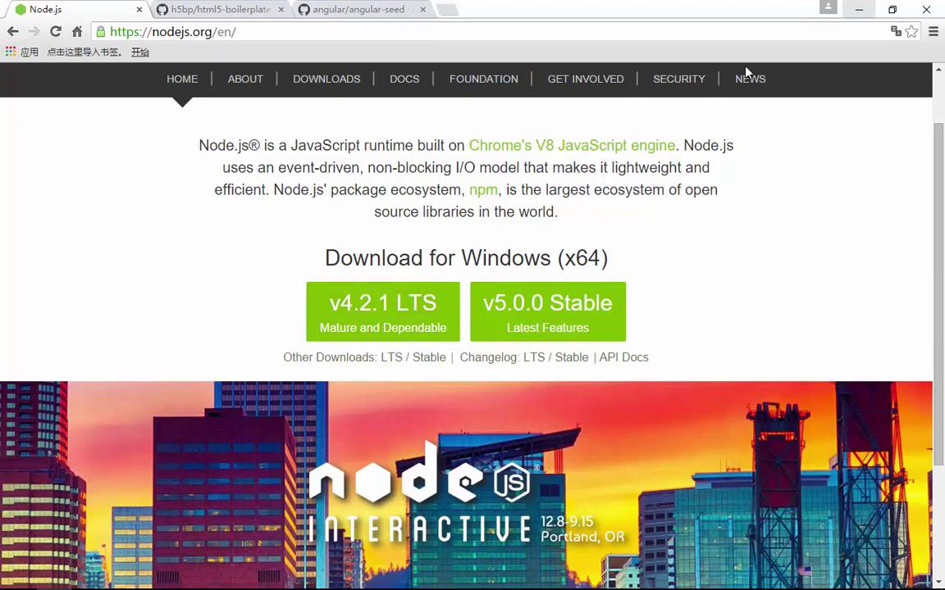
click(856, 11)
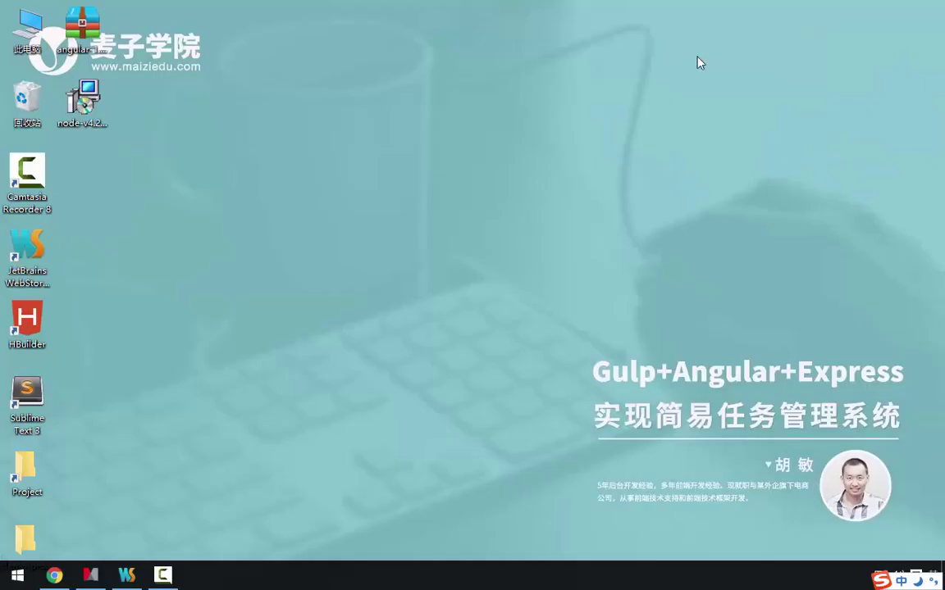
Step: Launch the Node.js installer from the desktop, accept the licence agreement and keep the destination folder C:\Program Files\nodejs\ with the default features
double_click(83, 106)
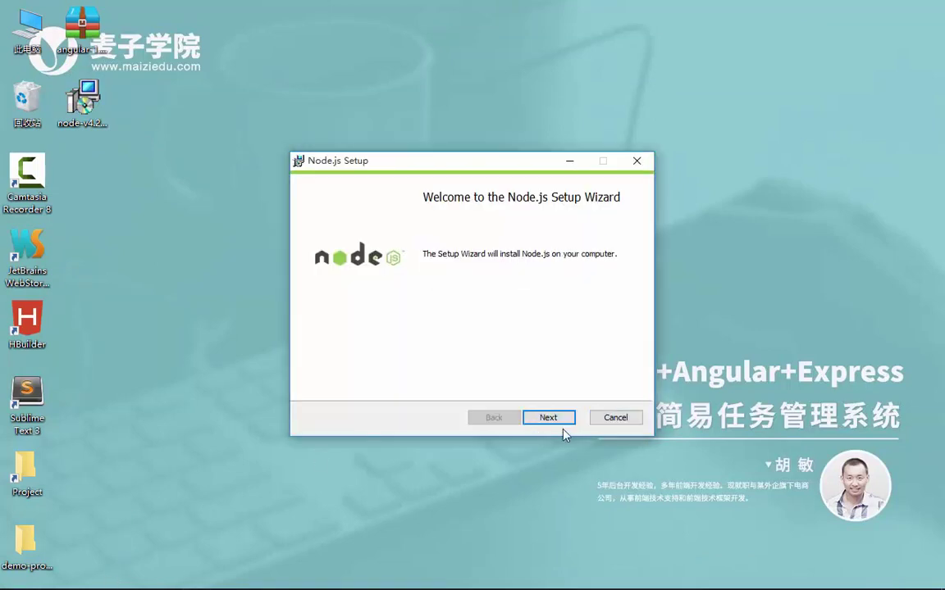
click(558, 418)
click(430, 387)
click(547, 419)
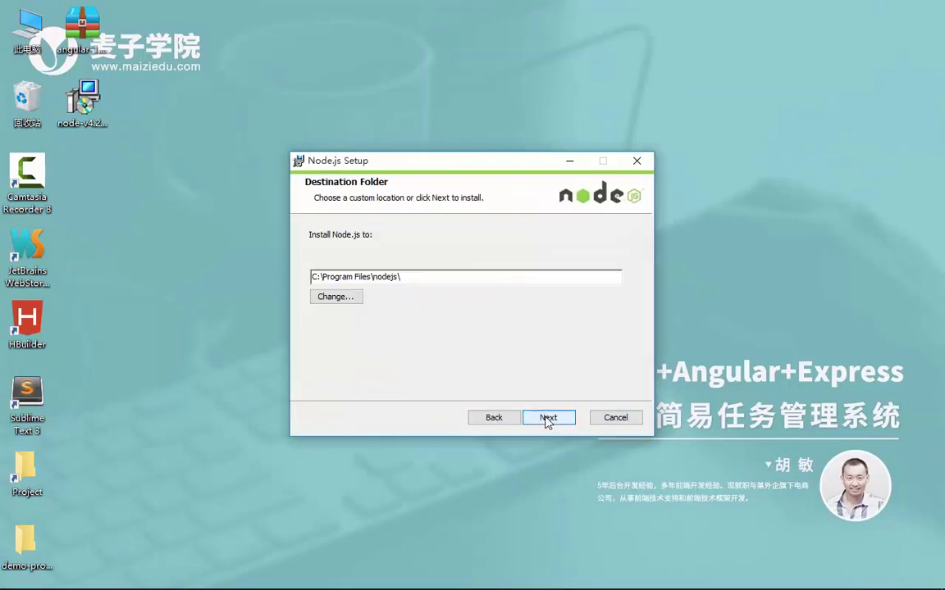
click(547, 418)
click(555, 418)
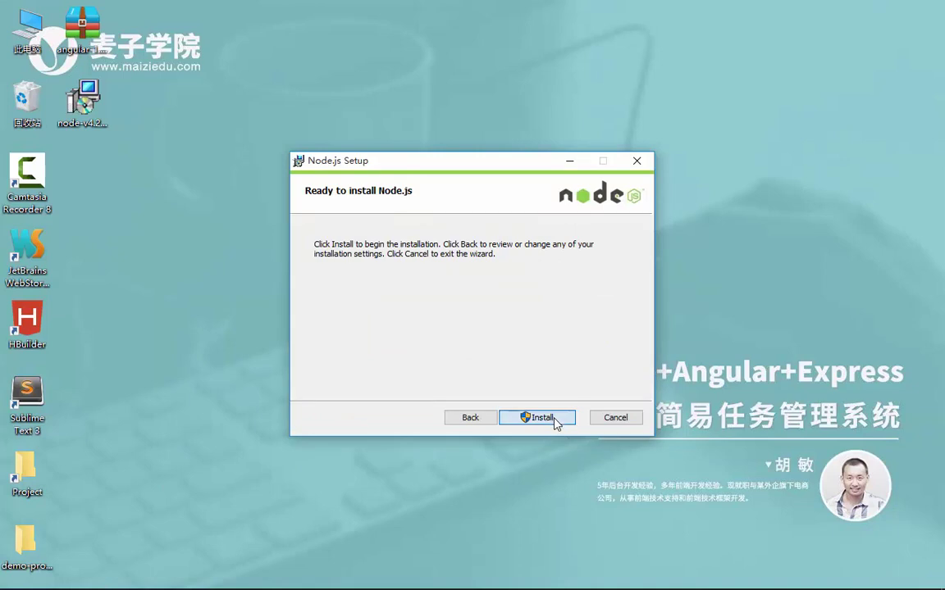
Step: Run the Node.js installation and close the setup wizard once it finishes
click(554, 418)
click(534, 315)
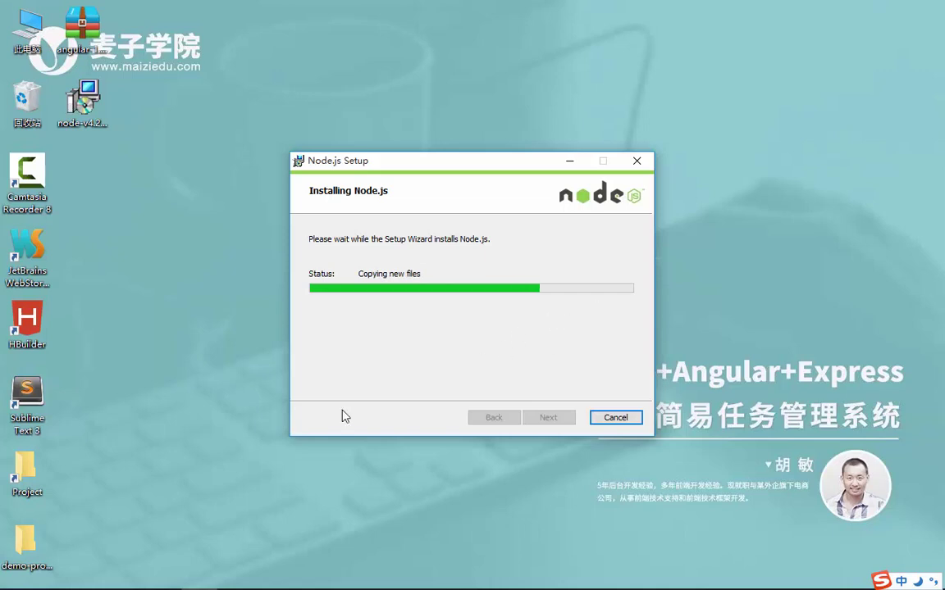
mouse_move(101, 587)
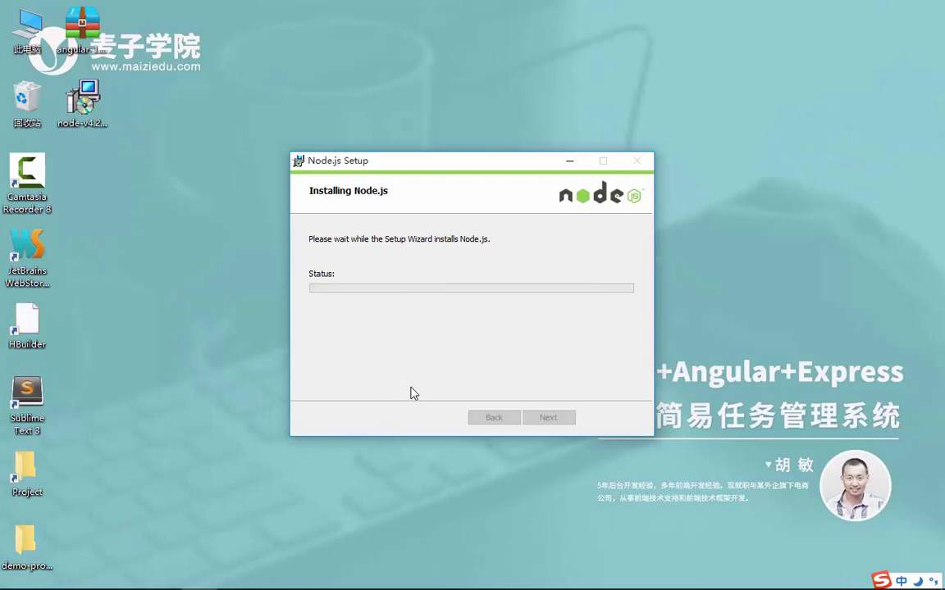
click(548, 417)
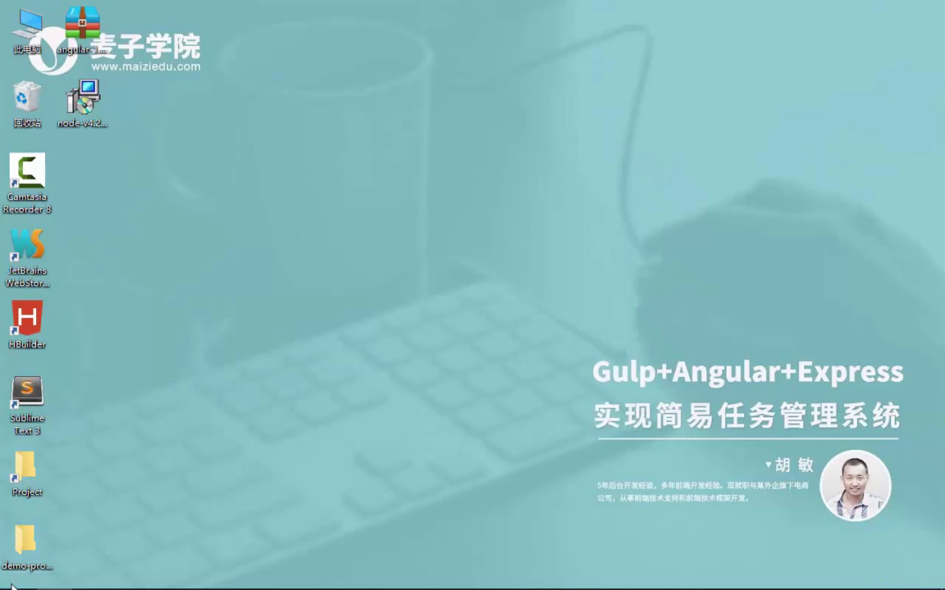
Step: Open a command prompt and check the installed Node.js version with node -v
key(super+x)
click(63, 522)
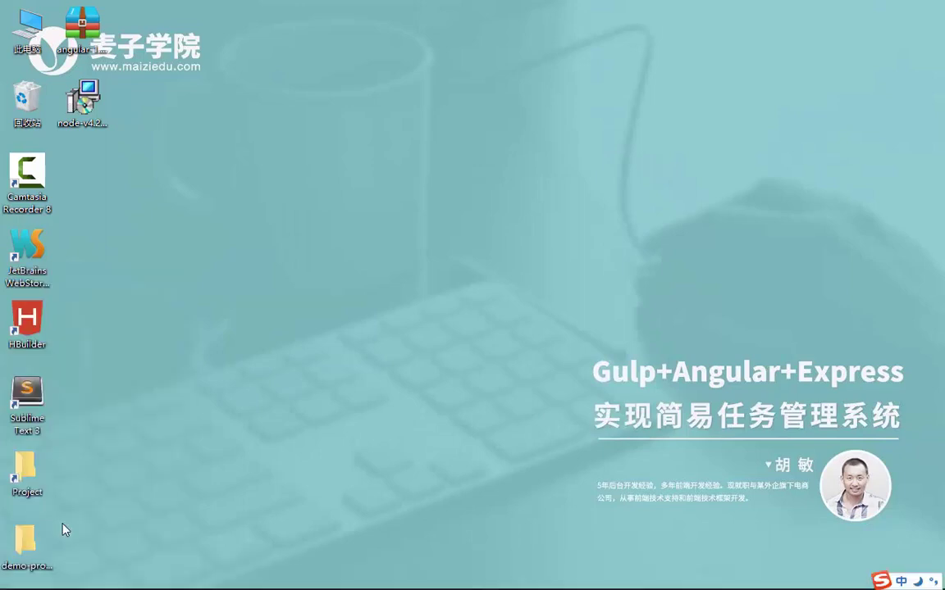
text(cmd)
key(Return)
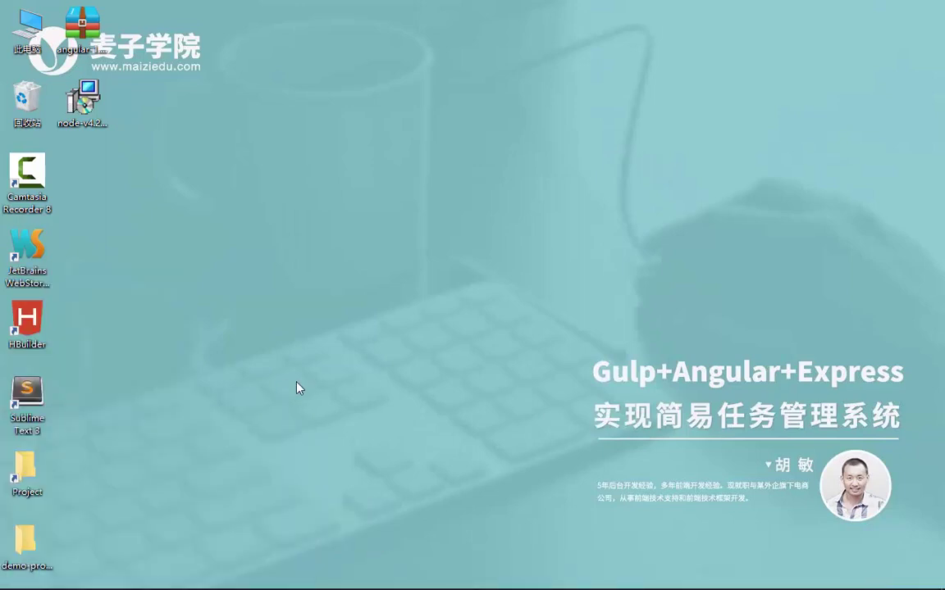
text(node -v)
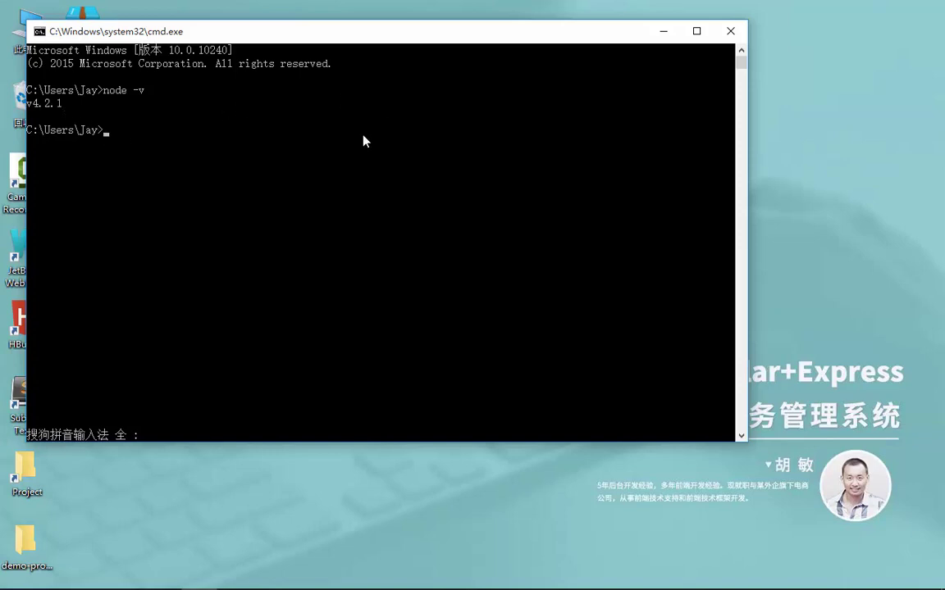
Step: Check the installed npm version with npm -v
text(npm)
text(-v)
key(Return)
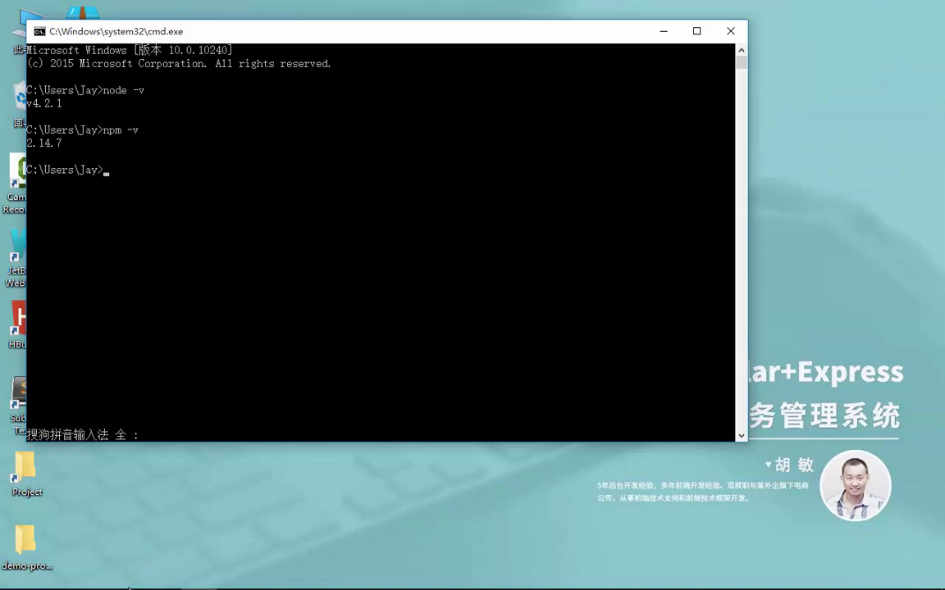
Step: Review the 自定义项目结构 topic in the Mindjet mind map, and minimize both the mind map and the command prompt
click(91, 577)
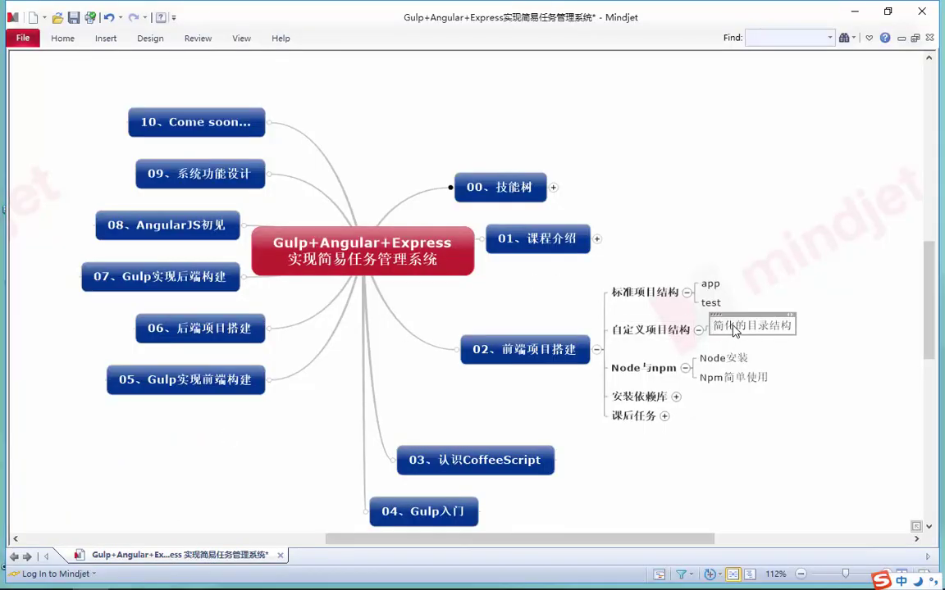
click(853, 11)
drag(617, 38, 853, 63)
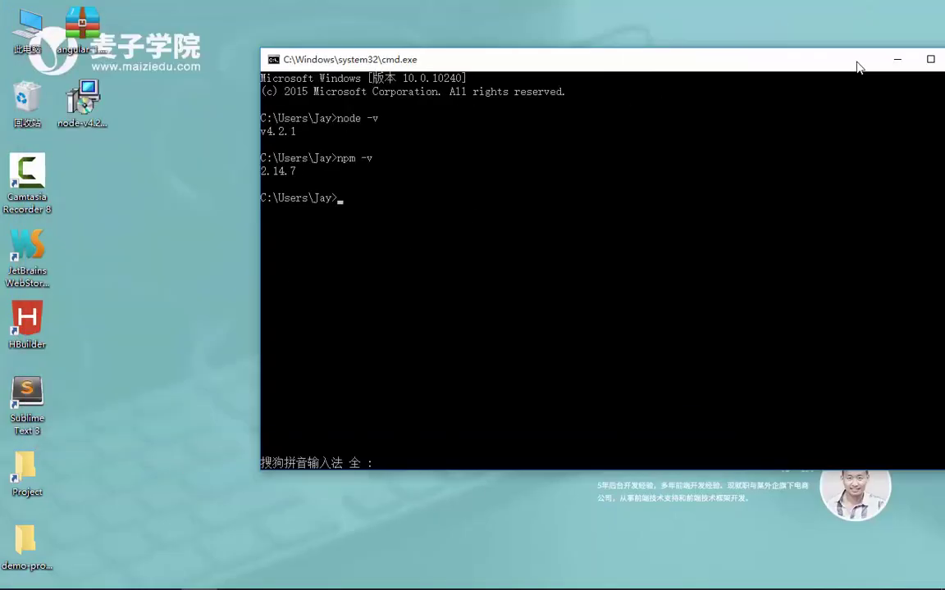
click(900, 60)
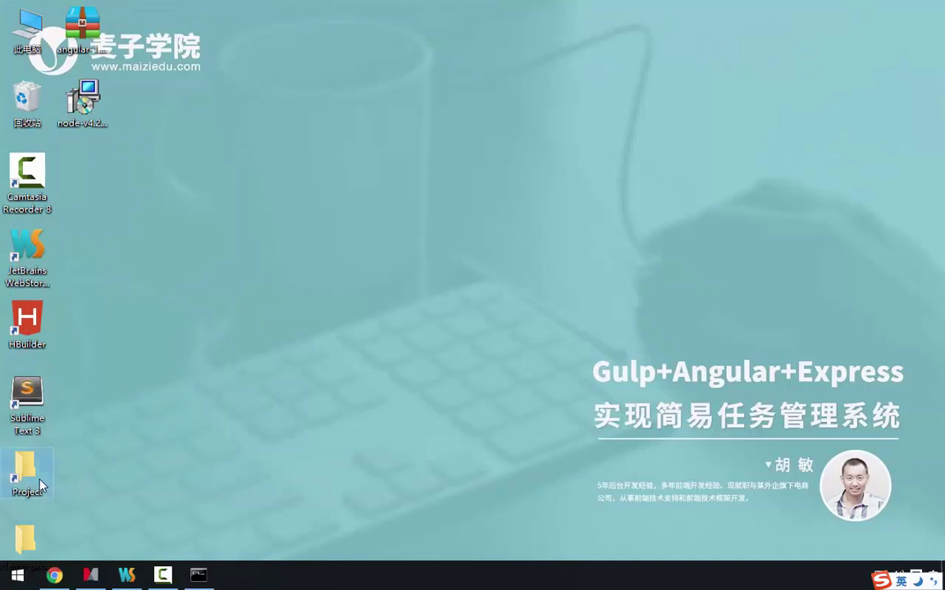
Step: Open the TMS folder inside the Project folder from the desktop
double_click(25, 467)
click(238, 187)
double_click(238, 187)
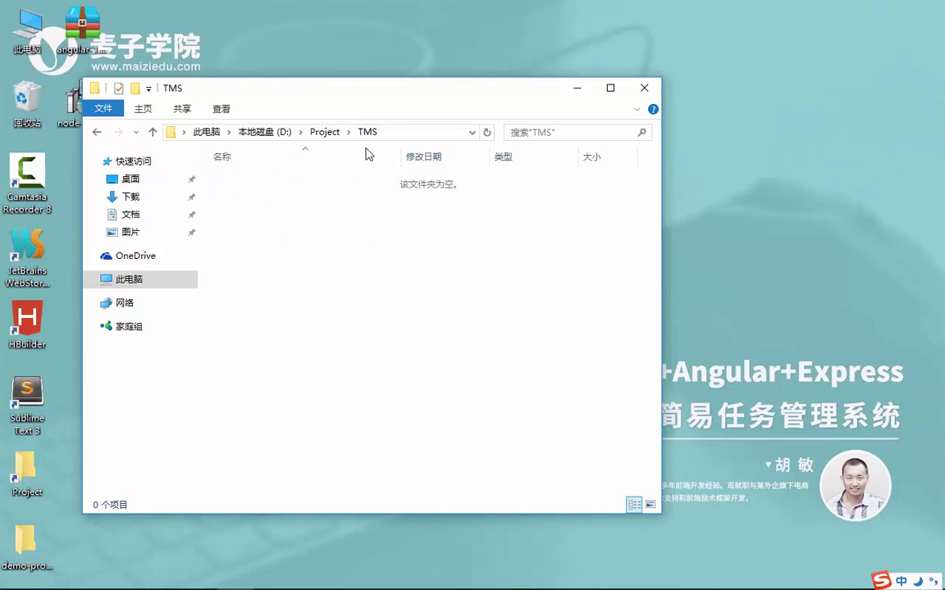
Step: Create a new folder named client in D:\Project\TMS
right_click(356, 250)
mouse_move(429, 435)
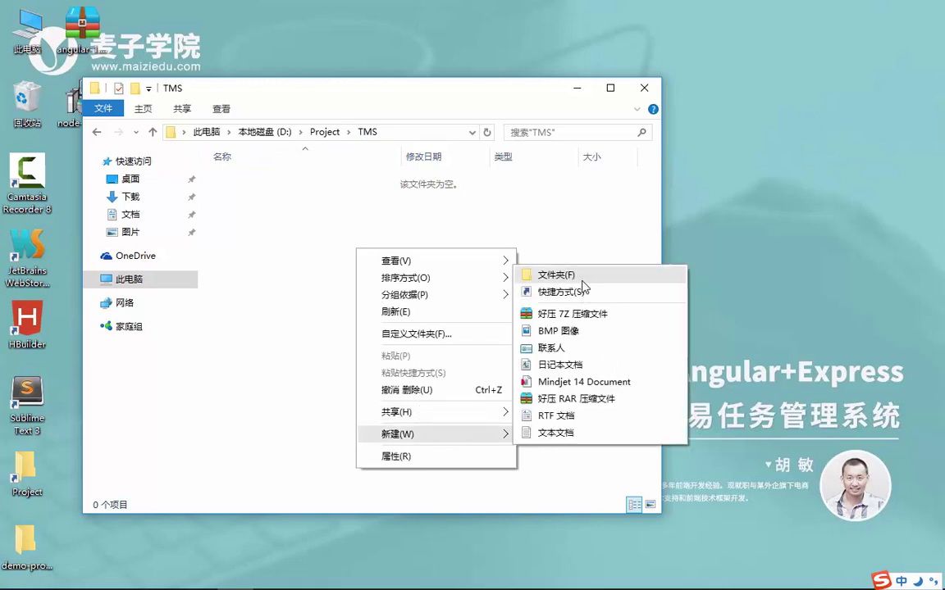
click(632, 273)
text(cle)
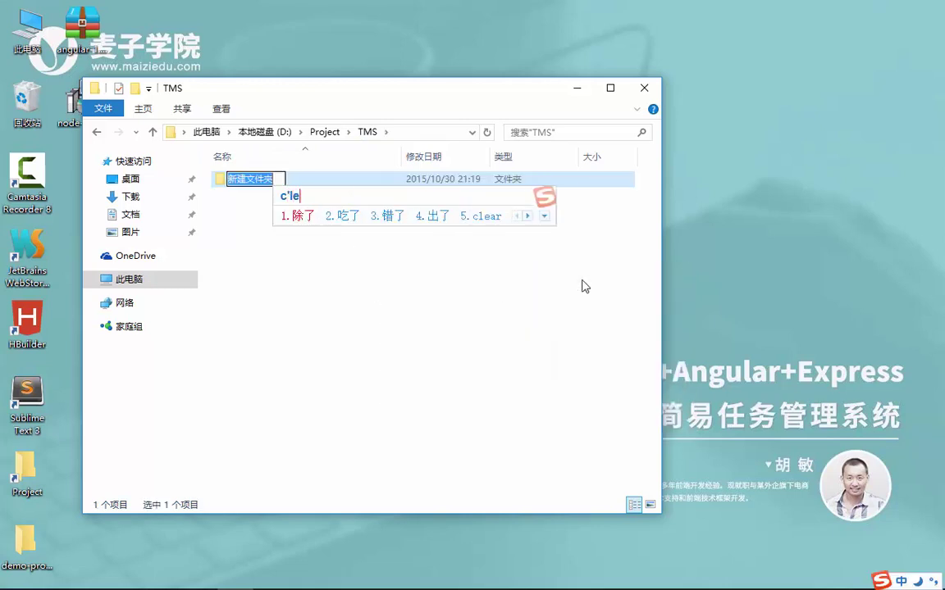
key(BackSpace)
text(inet)
key(BackSpace)
key(BackSpace)
key(BackSpace)
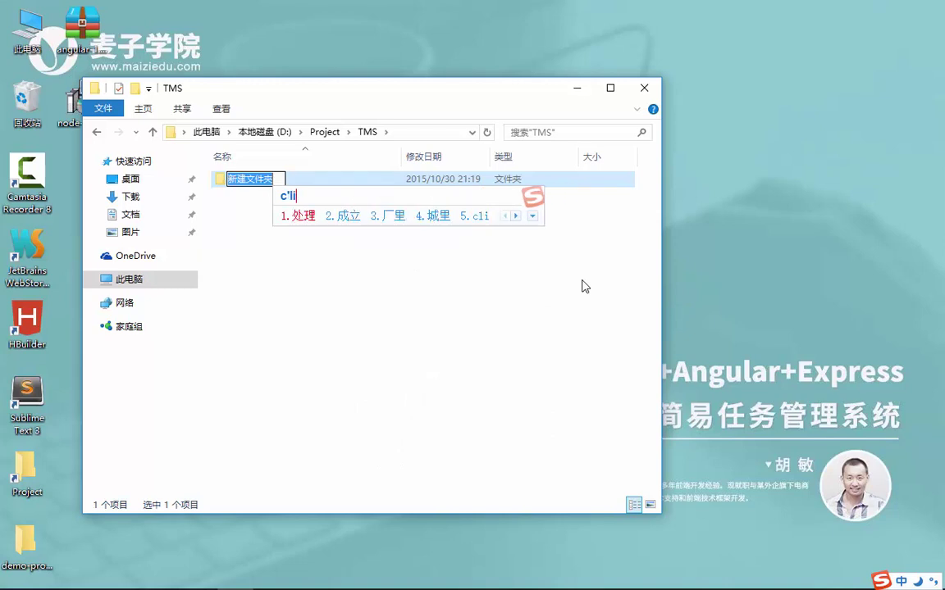
text(ent)
key(shift)
key(Return)
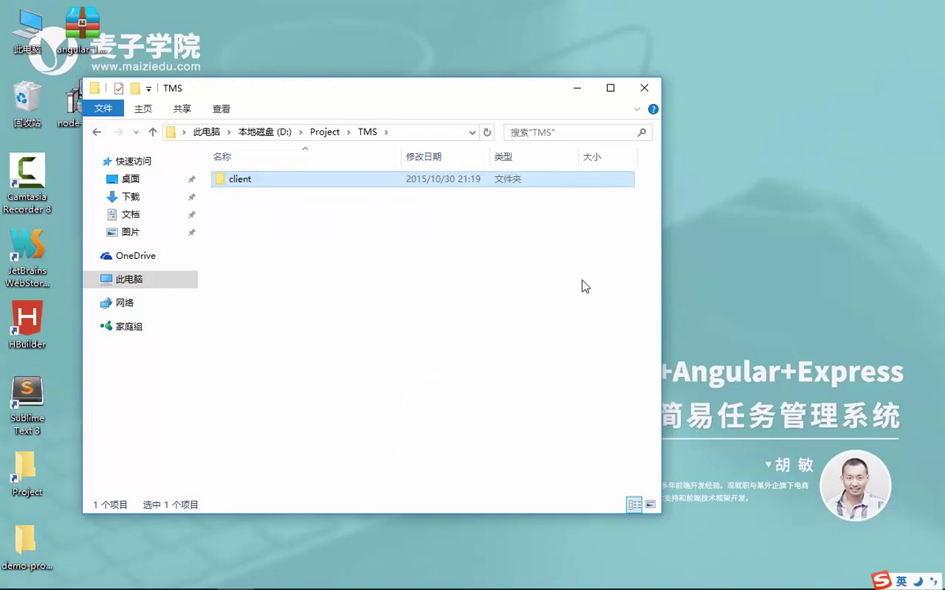
Step: Create a second folder named server beside the client folder
right_click(412, 304)
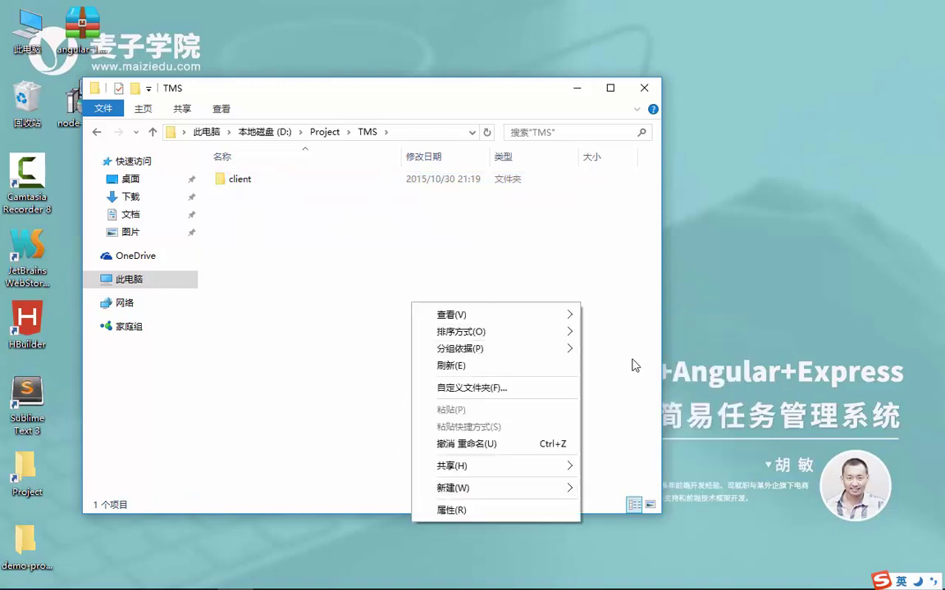
mouse_move(565, 487)
click(651, 328)
text(s)
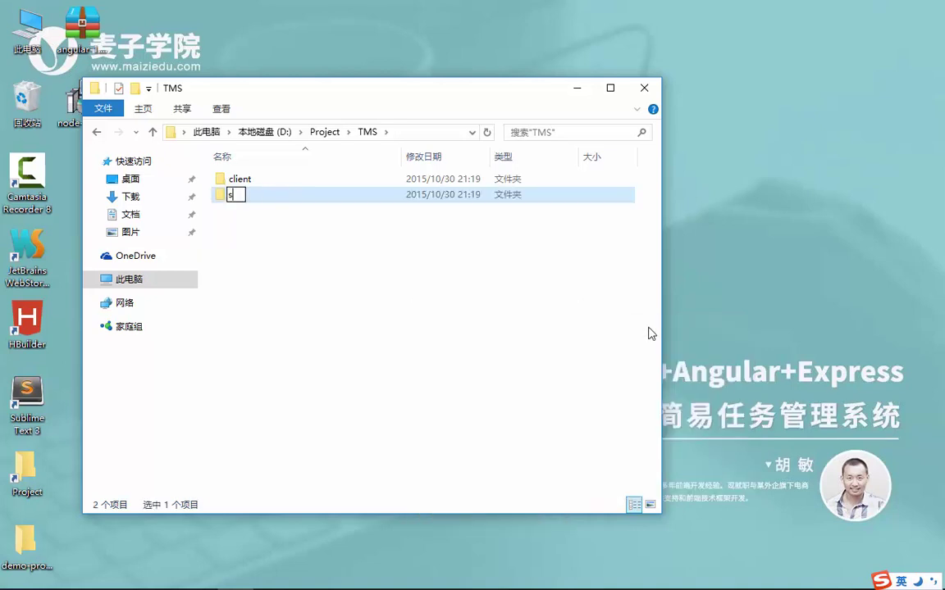
text(erver)
key(Return)
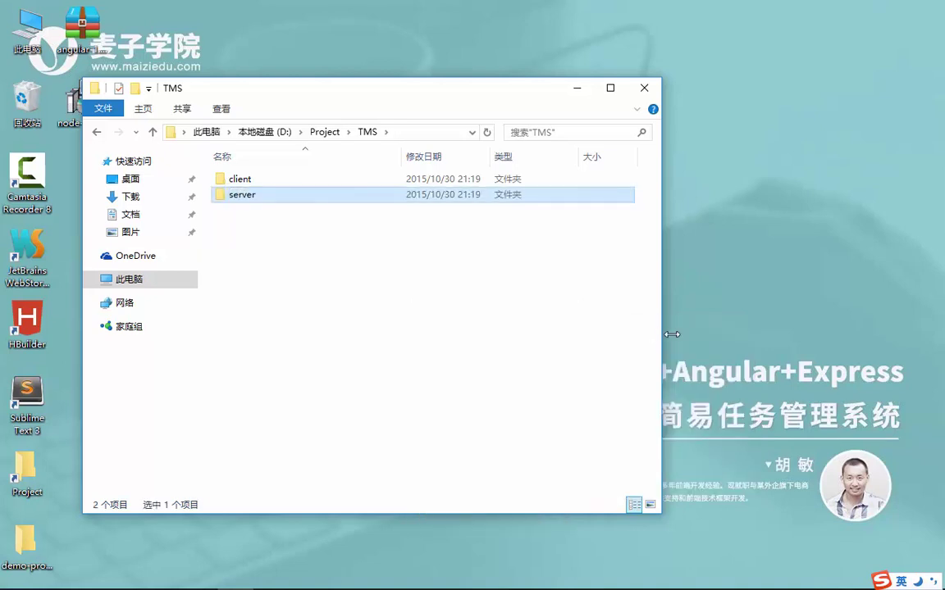
Step: Open the client folder and start a command prompt at D:\Project\TMS\client
double_click(264, 180)
click(367, 132)
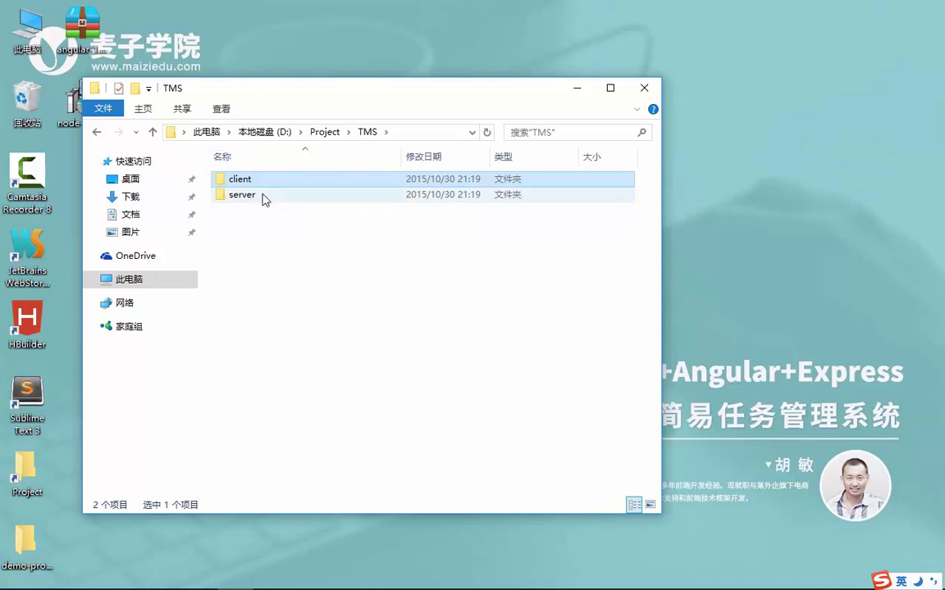
double_click(273, 180)
click(430, 134)
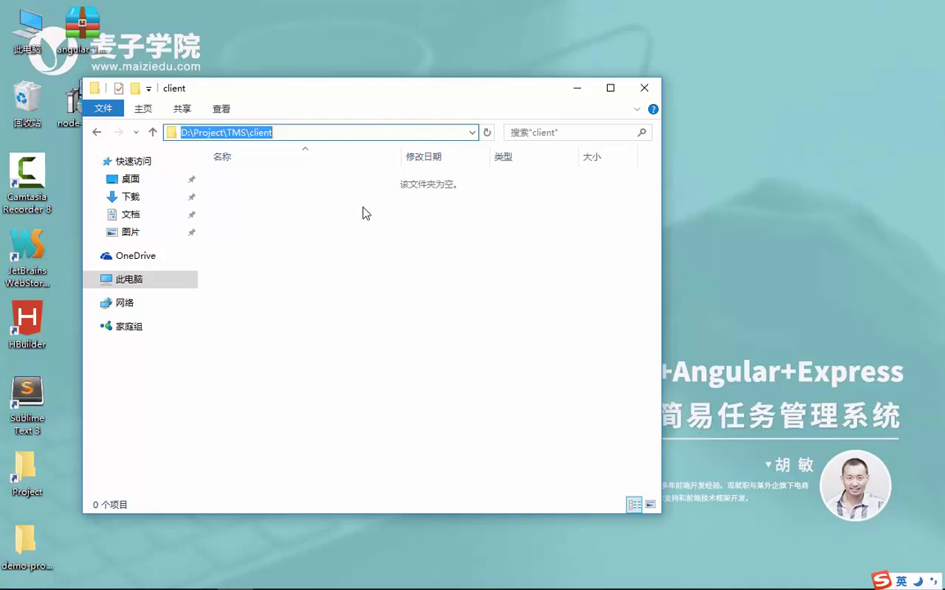
text(cmd)
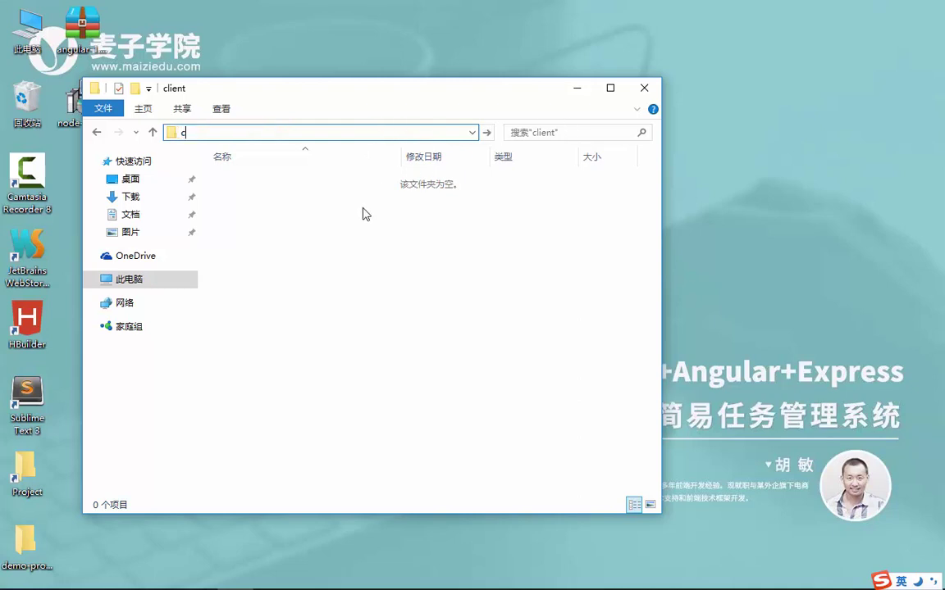
key(Return)
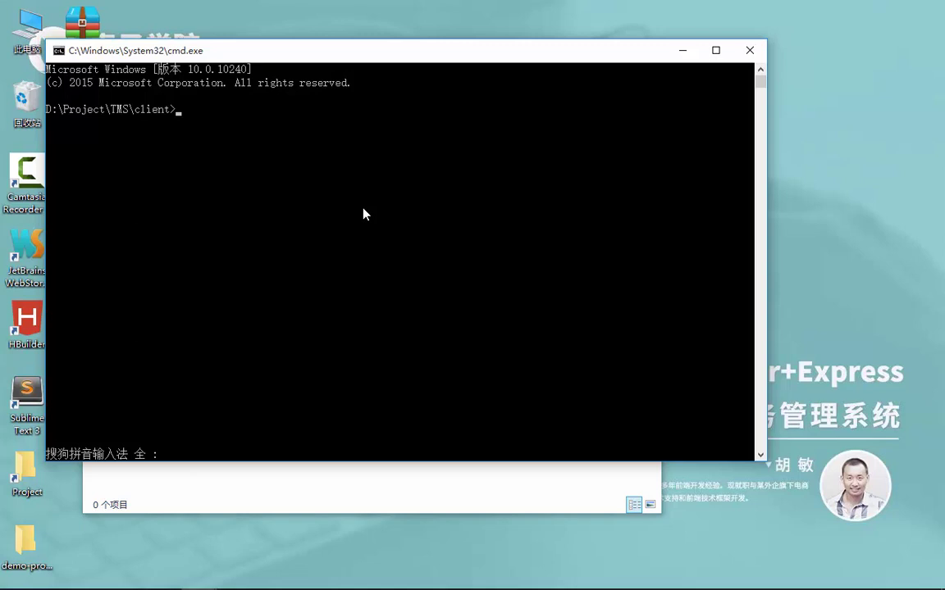
Step: Run npm init in the client folder and set the package name to tms_client
text(np)
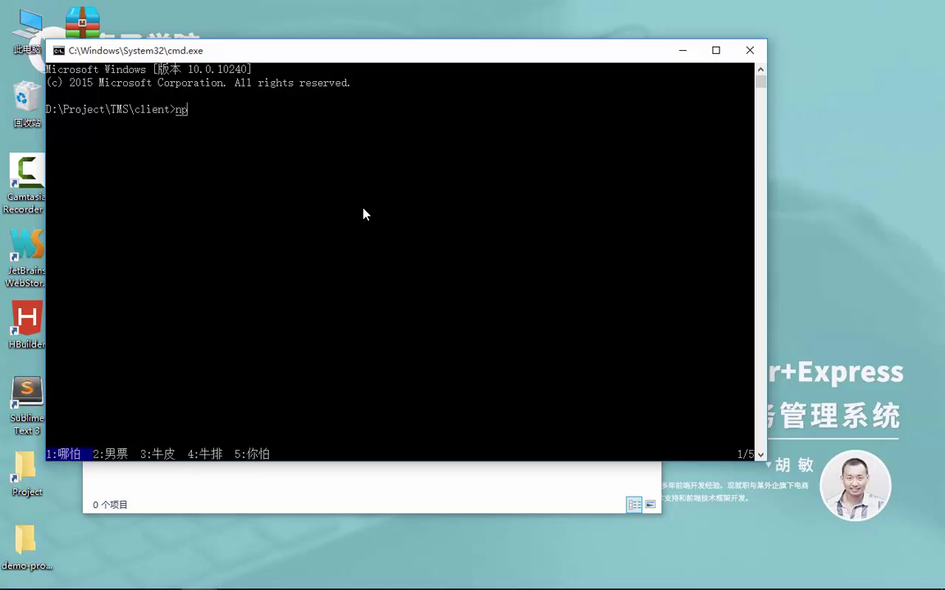
text(m init)
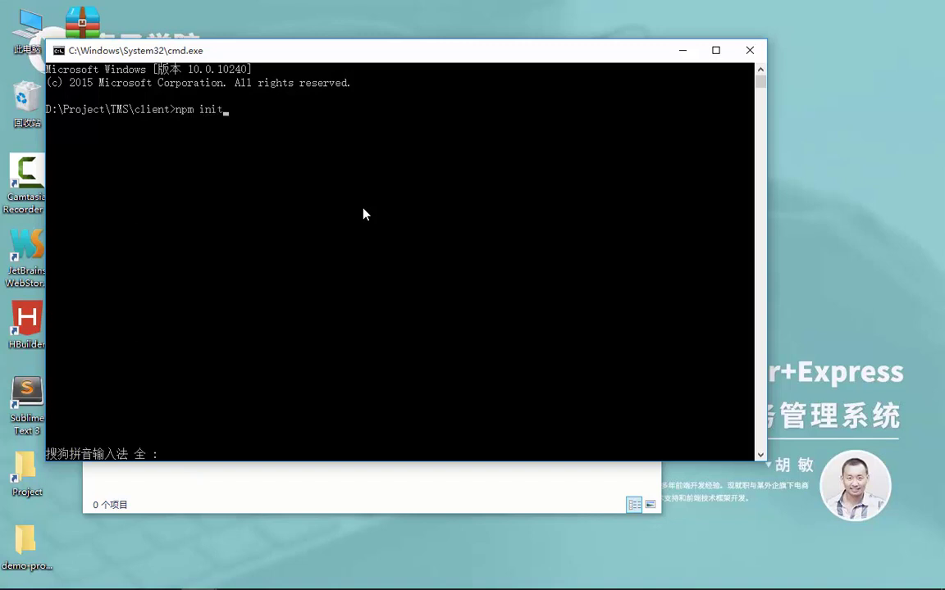
key(Return)
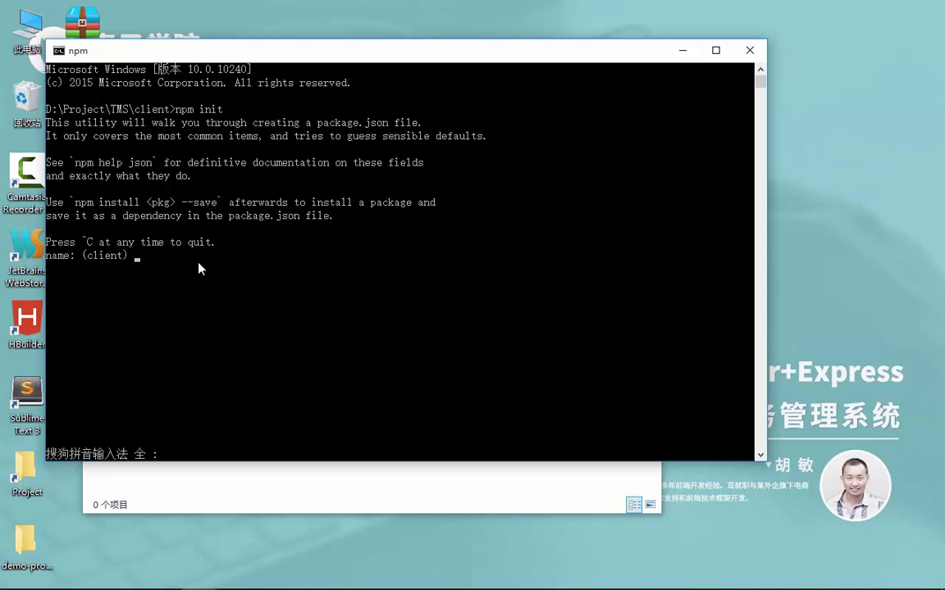
text(tms_cli)
key(Return)
Step: Accept the default version 1.0.0 and entry point index.js, leaving the description, test command and git repository blank
key(Return)
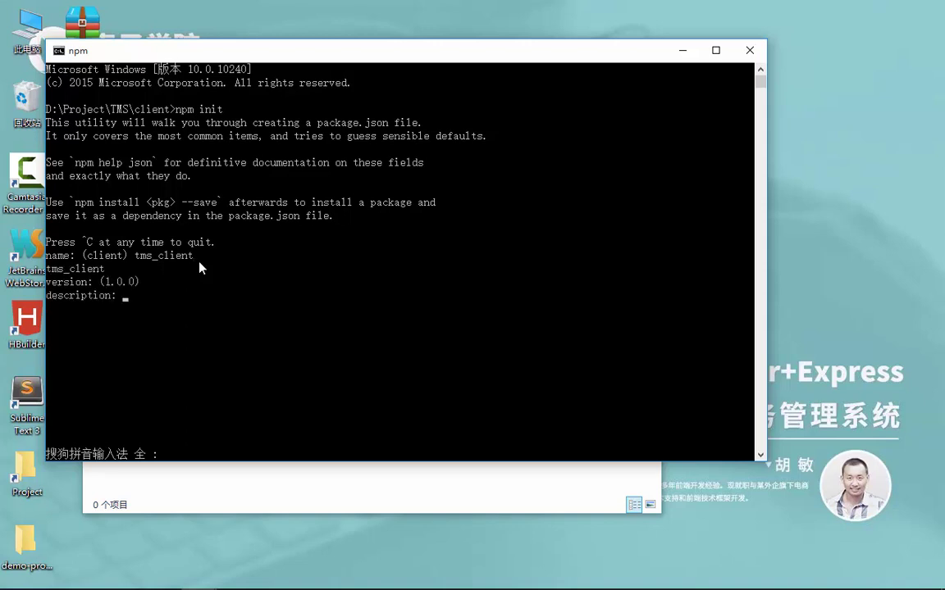
key(Return)
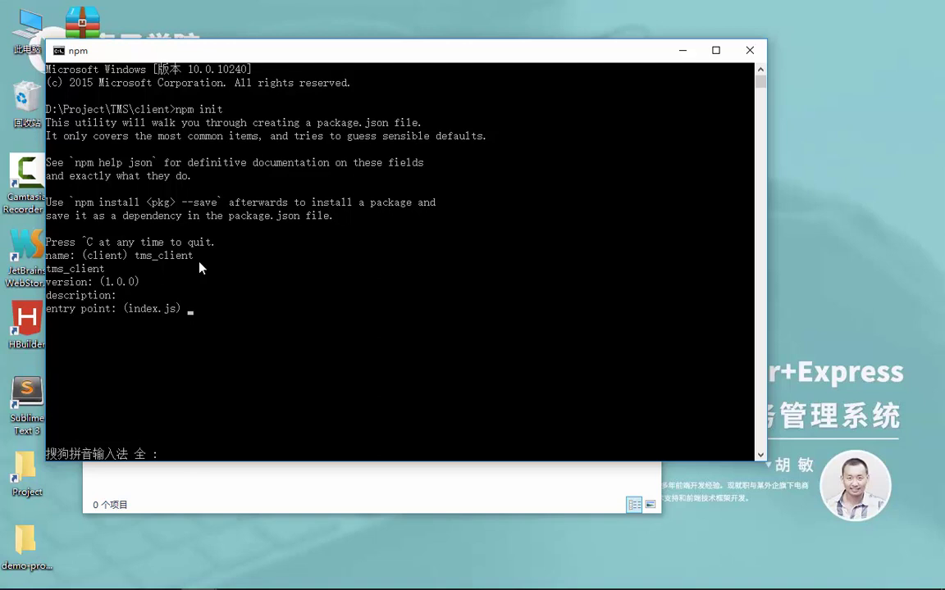
key(Return)
key(Return)
key(Return)
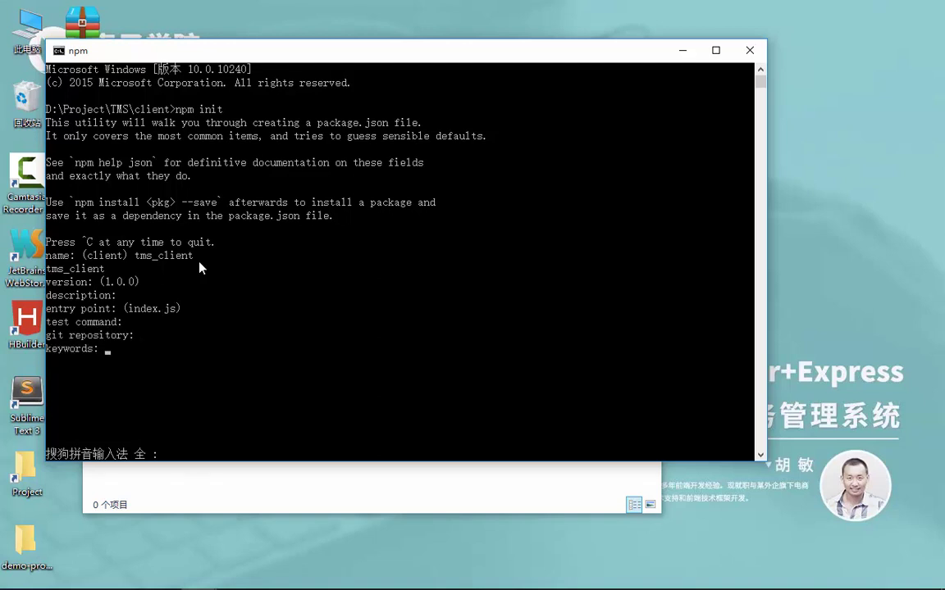
Step: Enter Task Management as the package keywords
text(Task)
text( Angul)
key(BackSpace)
key(BackSpace)
key(BackSpace)
key(BackSpace)
key(BackSpace)
text(Management)
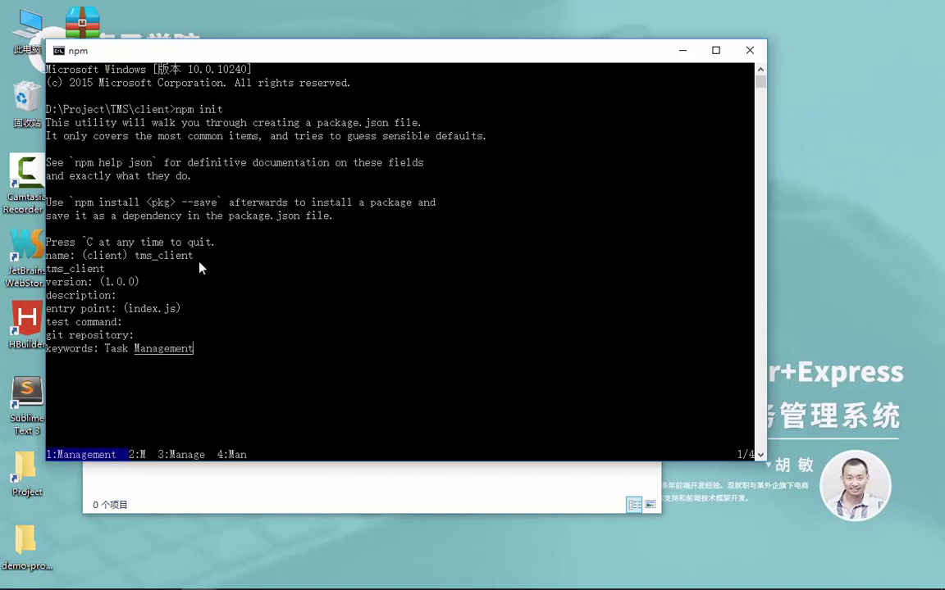
key(space)
key(Return)
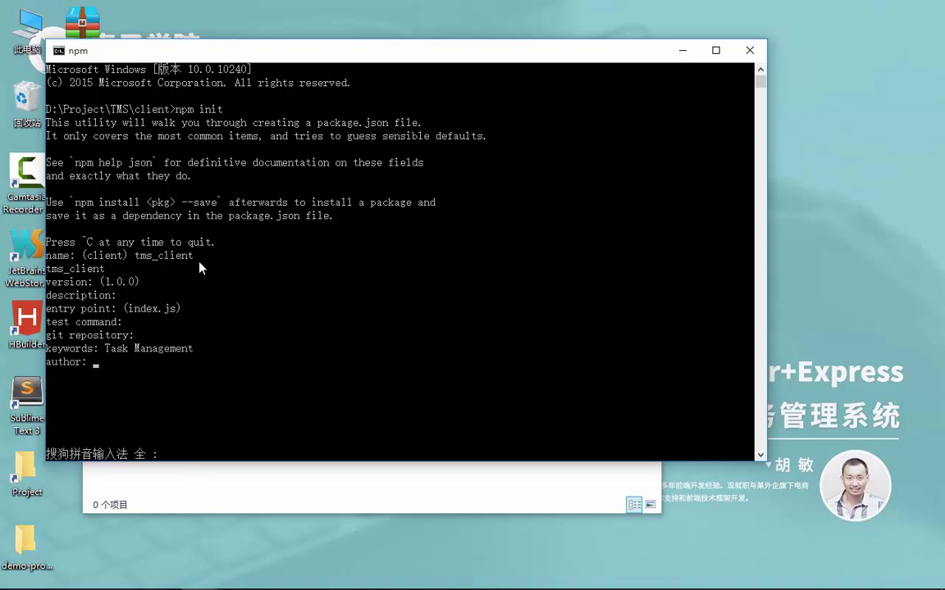
Step: Enter the author's name, set the license to MIT, and confirm writing package.json with yes
text(Jay)
key(Return)
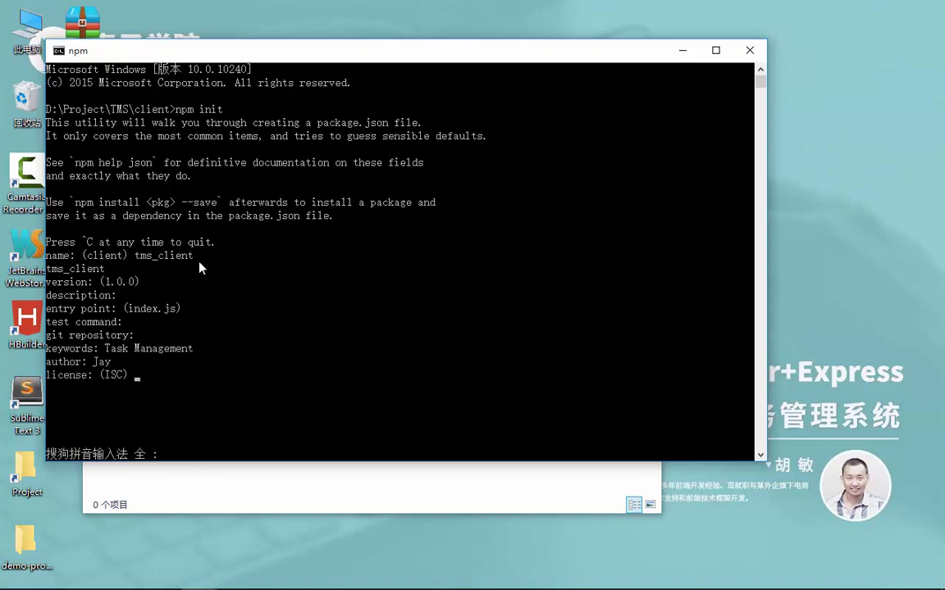
text(MIT)
key(Return)
text(yes) yes)
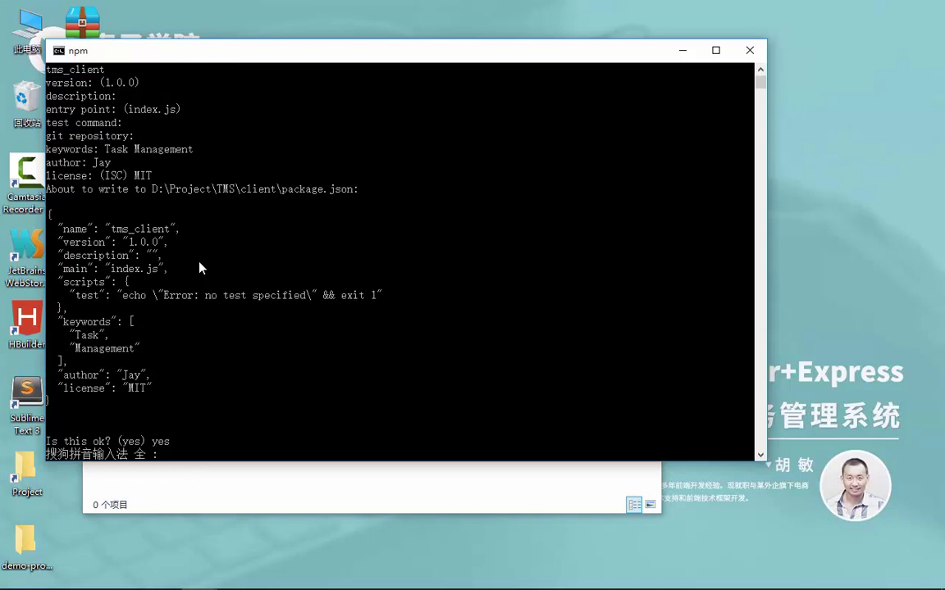
key(Return)
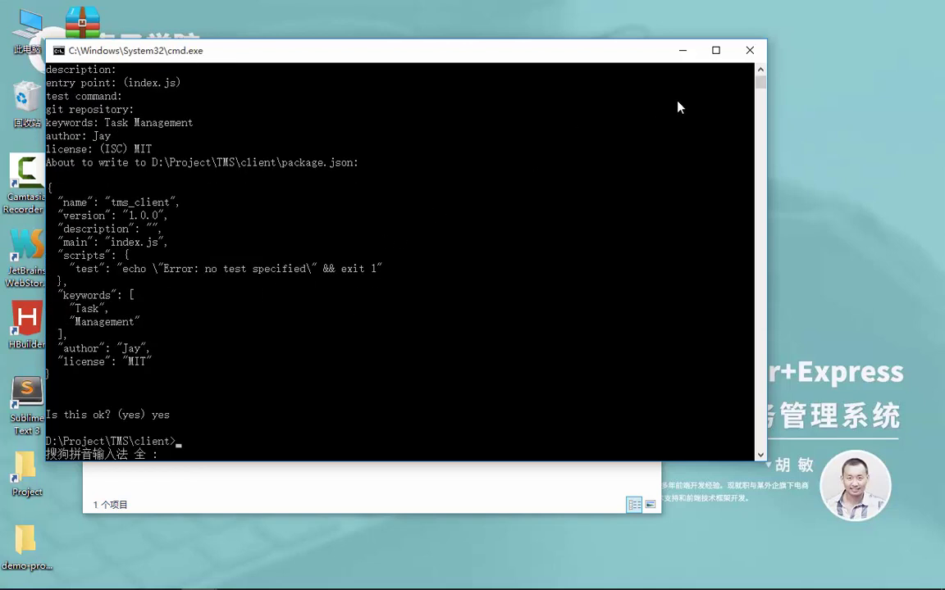
Step: Close the command prompt and create a folder named assets inside the client folder
click(749, 50)
click(270, 182)
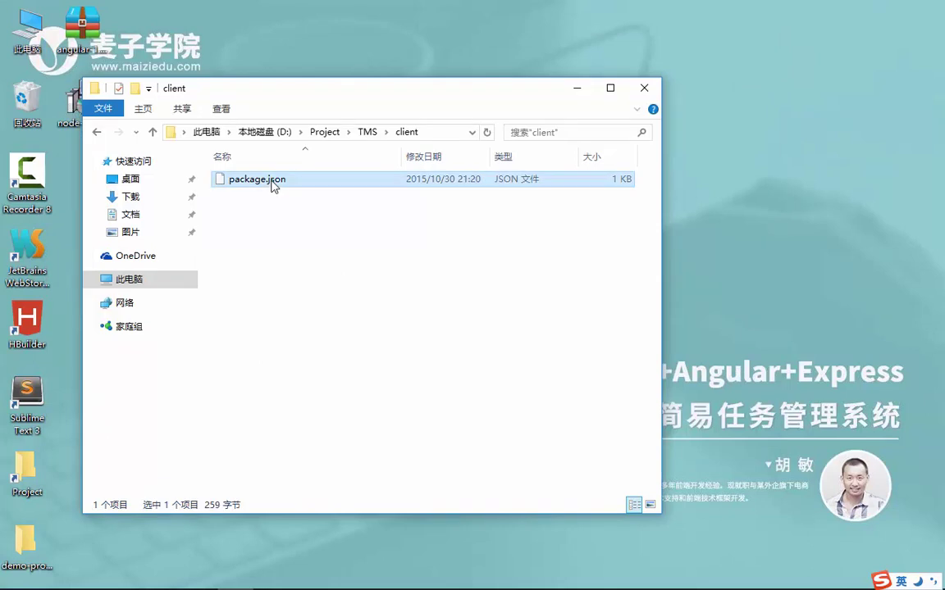
right_click(276, 243)
click(311, 307)
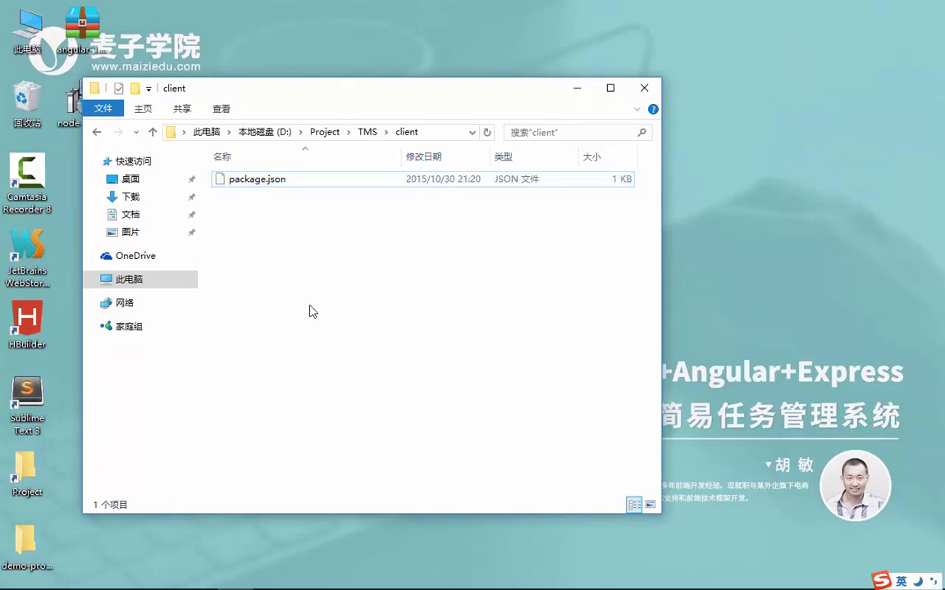
right_click(301, 272)
click(334, 336)
right_click(299, 255)
mouse_move(393, 439)
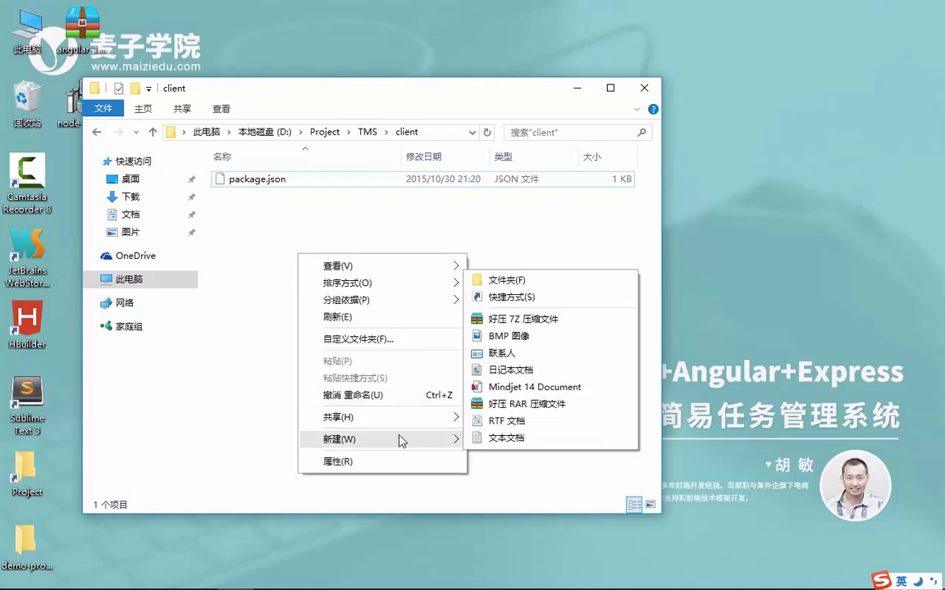
click(529, 280)
text(assets)
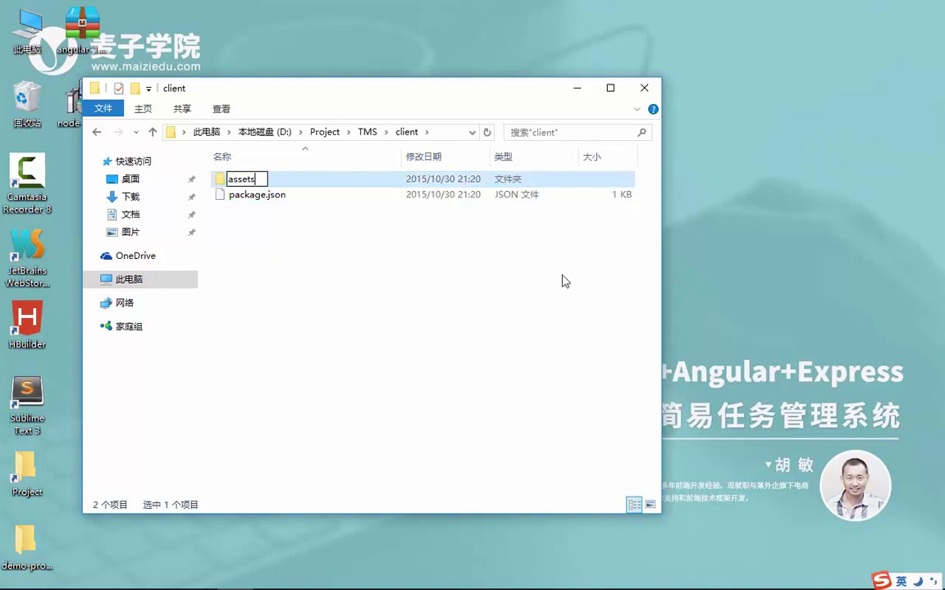
key(Return)
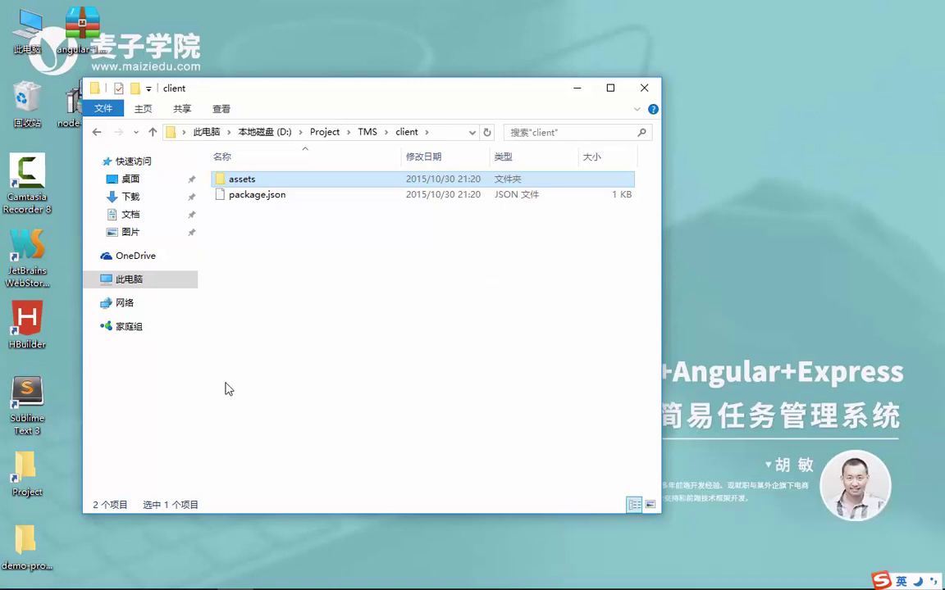
Step: Switch to WebStorm and check the app folder in demo-project's structure for reference
click(123, 576)
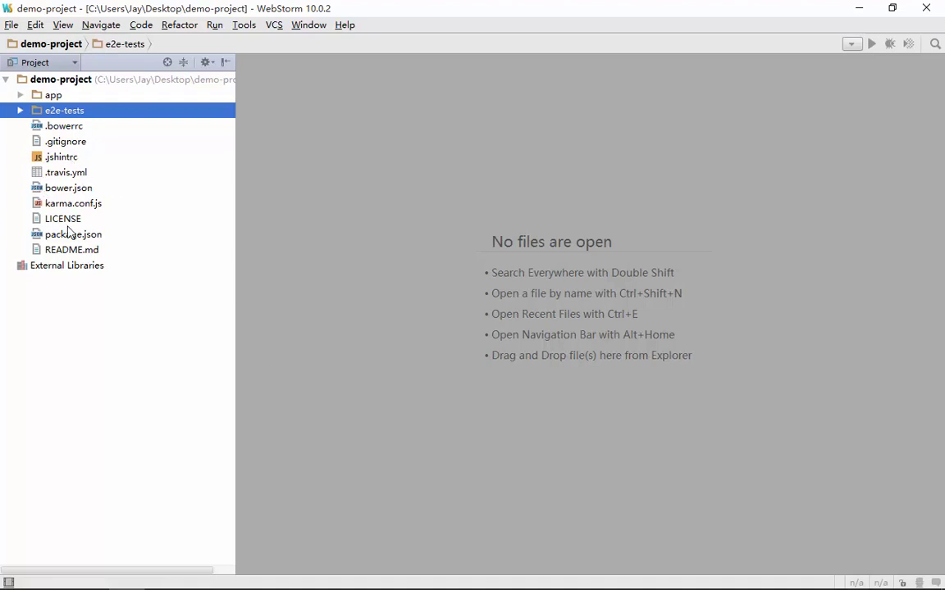
double_click(51, 95)
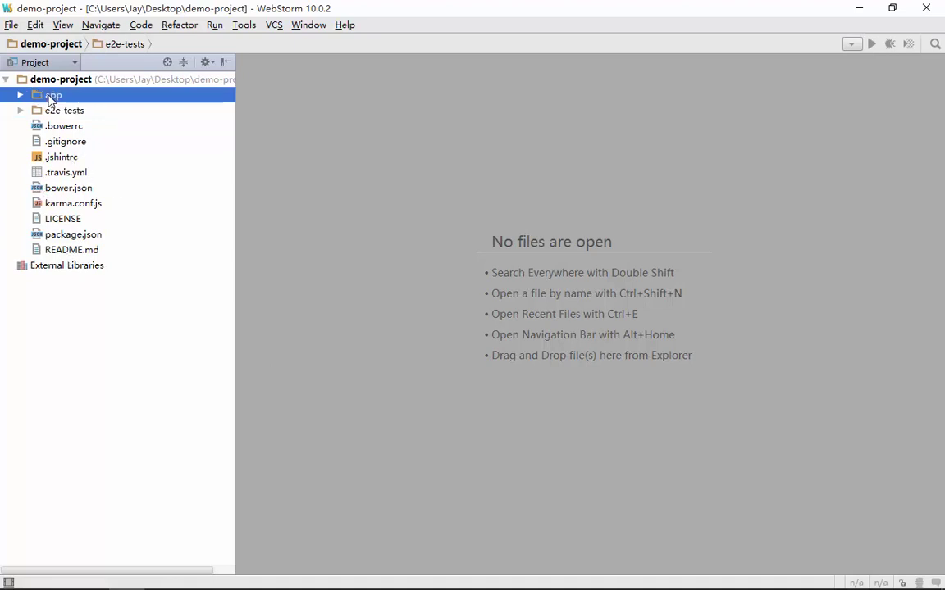
click(19, 95)
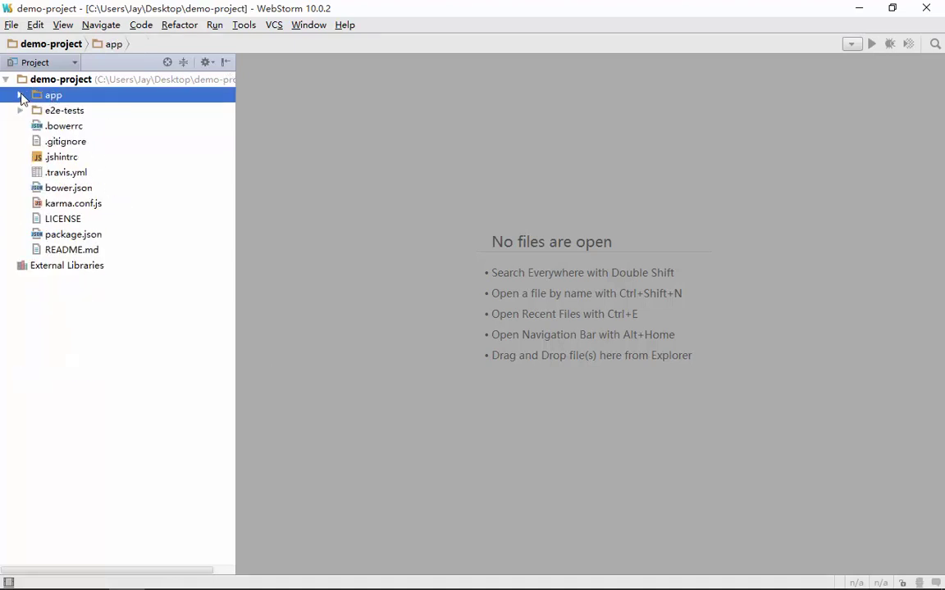
click(858, 8)
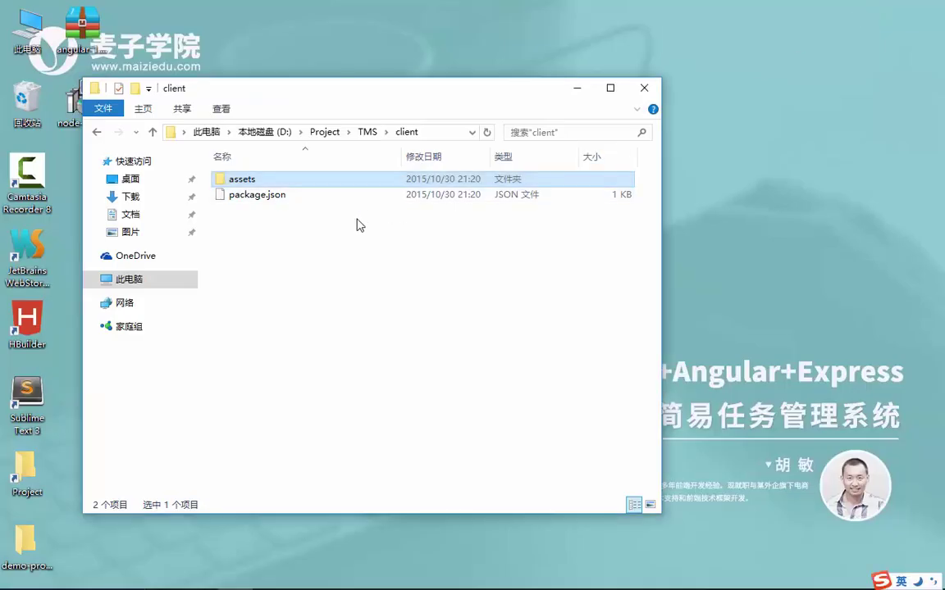
Step: Create a new text file in the client folder and name it index.html
right_click(279, 223)
mouse_move(341, 416)
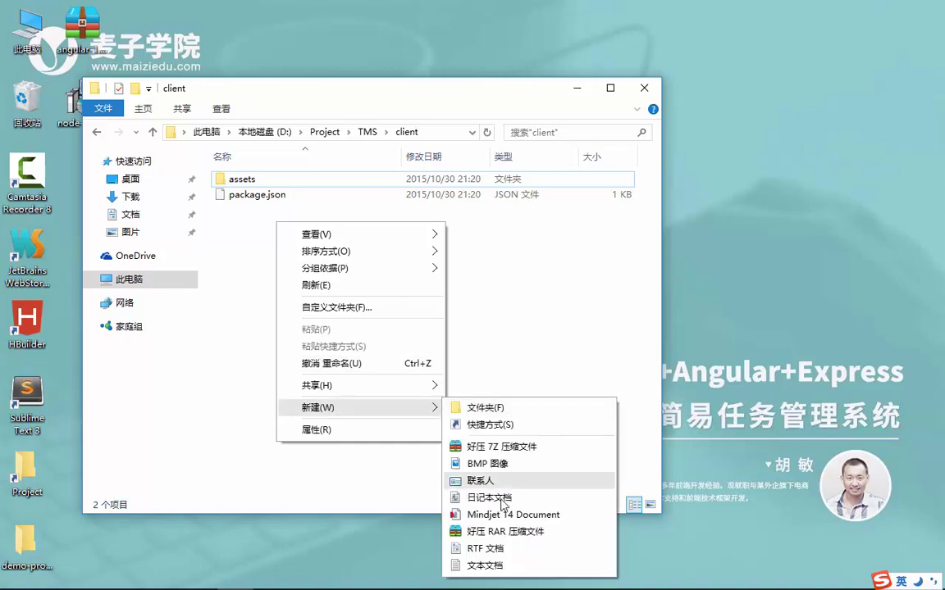
click(488, 565)
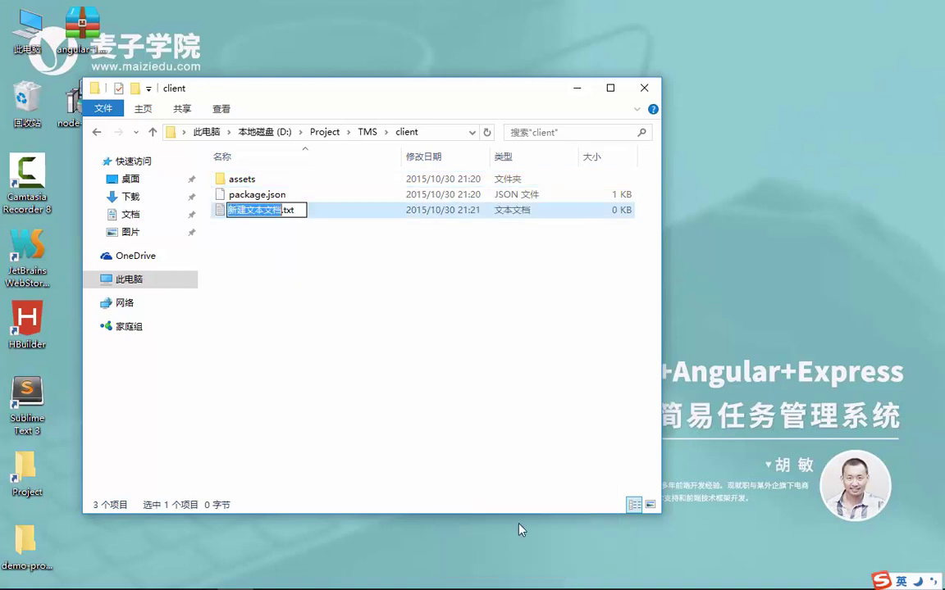
text(index)
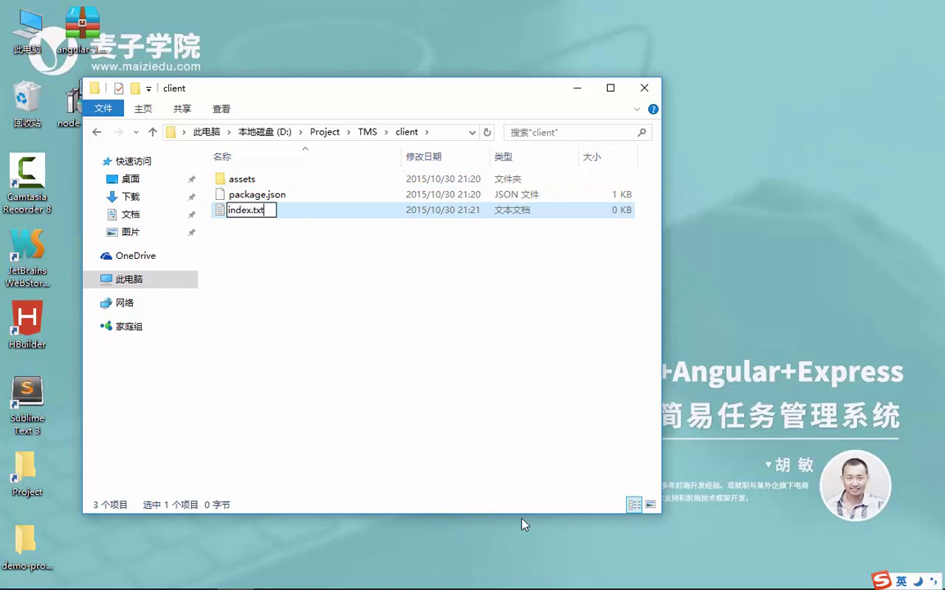
key(BackSpace)
key(BackSpace)
key(BackSpace)
text(html)
key(Return)
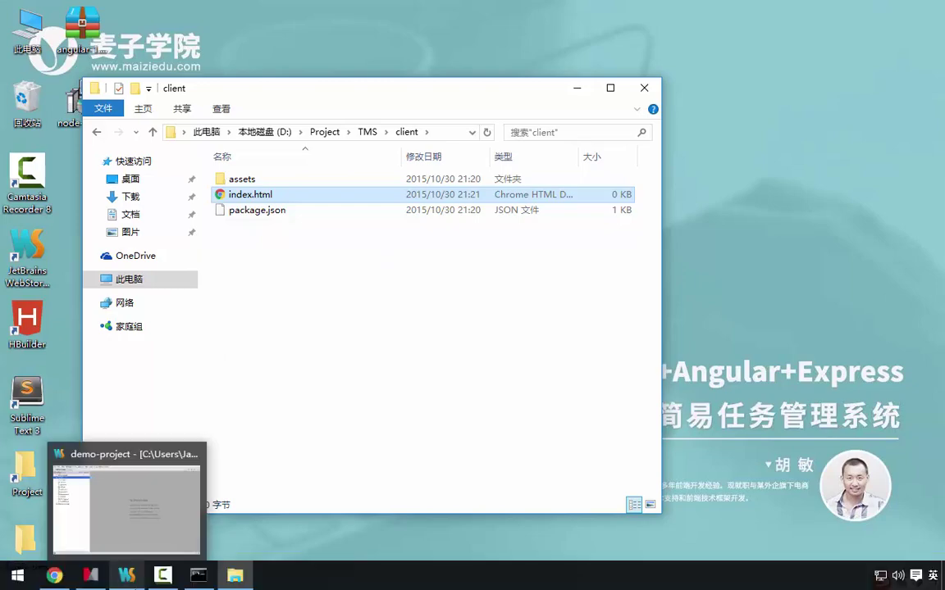
Step: Switch to Chrome and review the folder and file structure of the angular-seed repository on GitHub
click(54, 575)
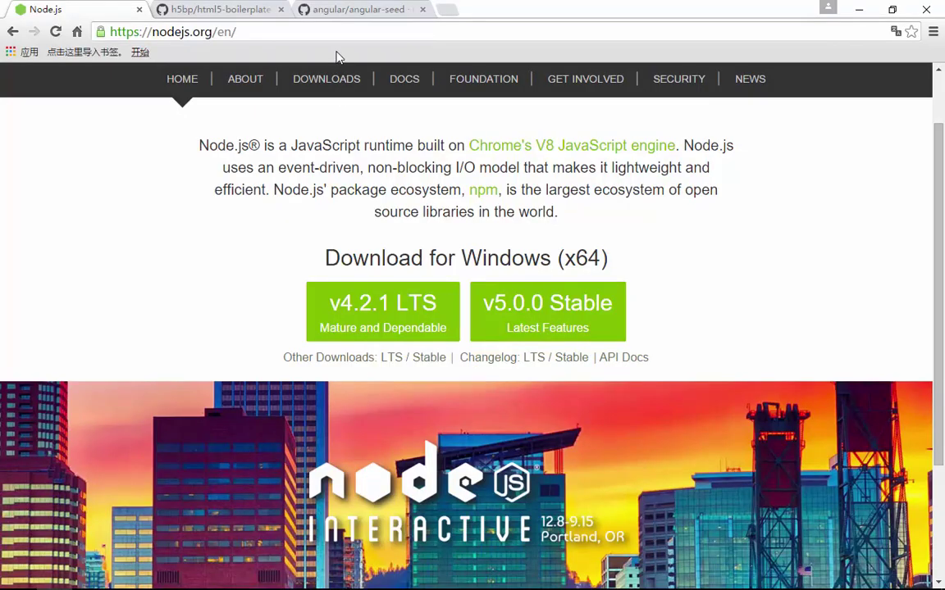
click(349, 15)
scroll(296, 177, down, 3)
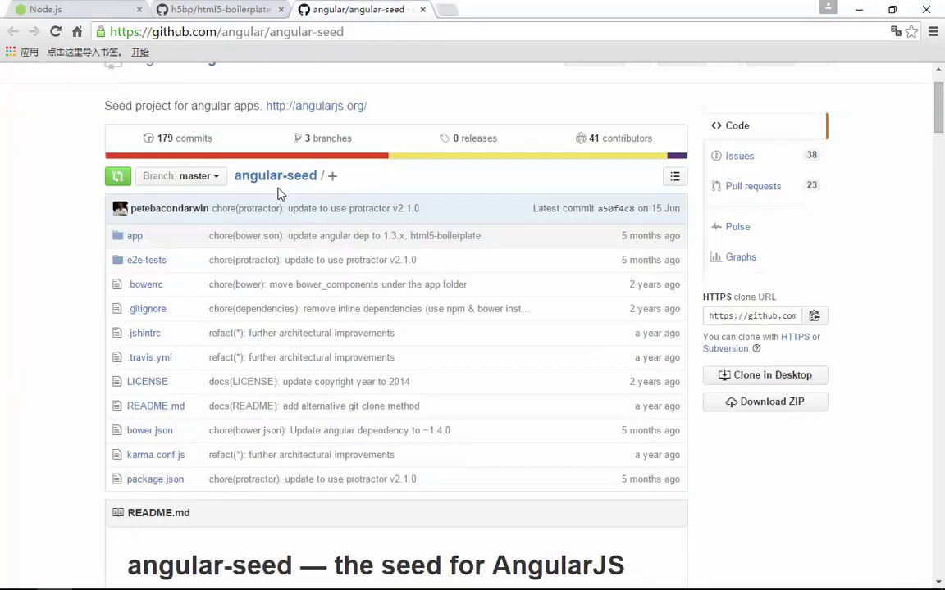
scroll(278, 194, up, 3)
scroll(174, 333, down, 3)
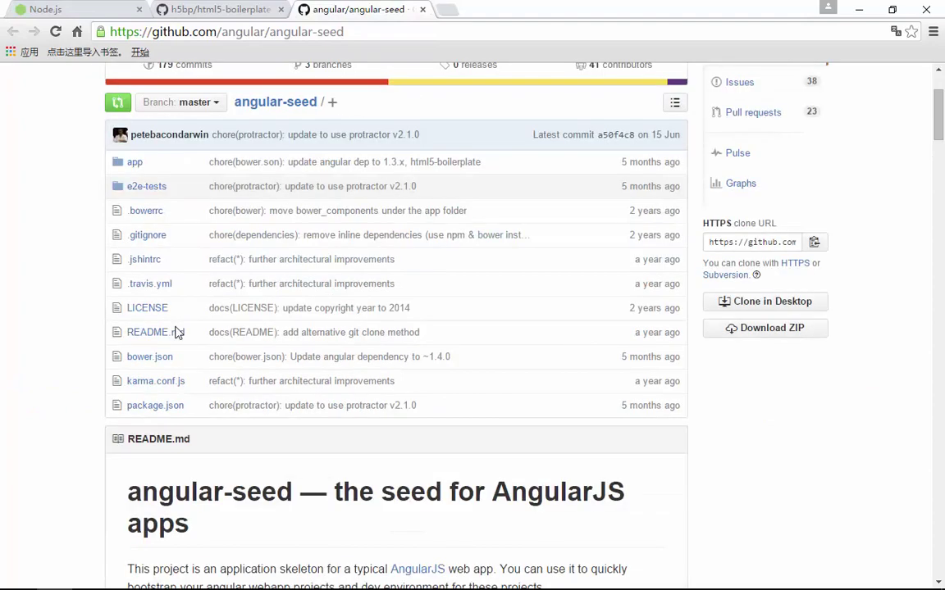
scroll(270, 117, up, 3)
Step: Review the top-level folders and files of the h5bp/html5-boilerplate repository on GitHub
click(254, 15)
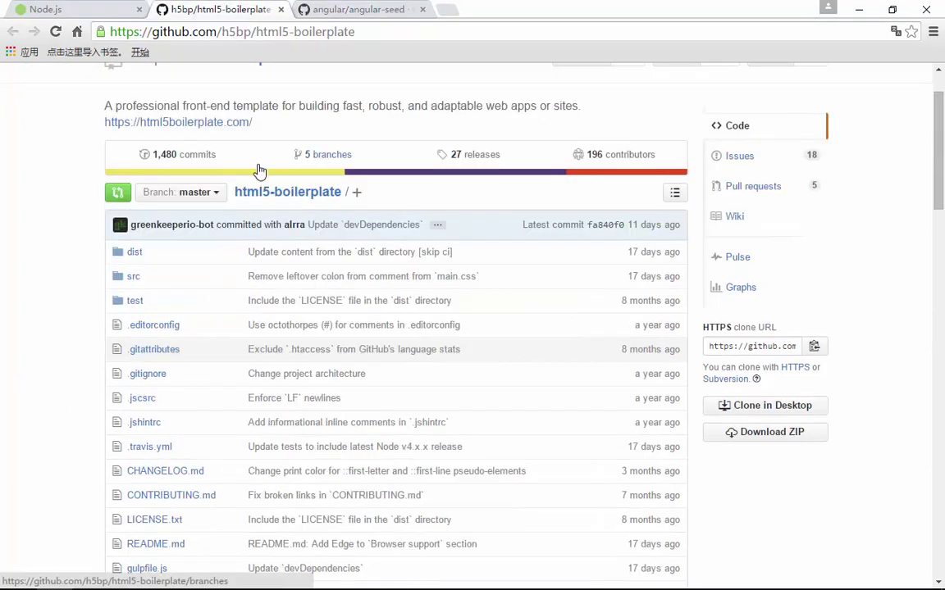
scroll(443, 155, down, 2)
scroll(447, 147, up, 3)
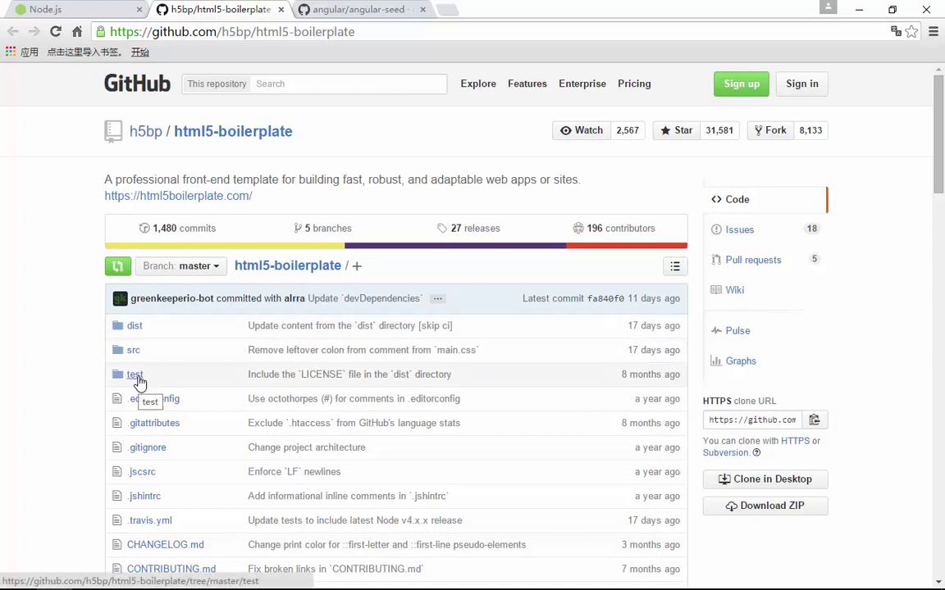
scroll(325, 300, down, 2)
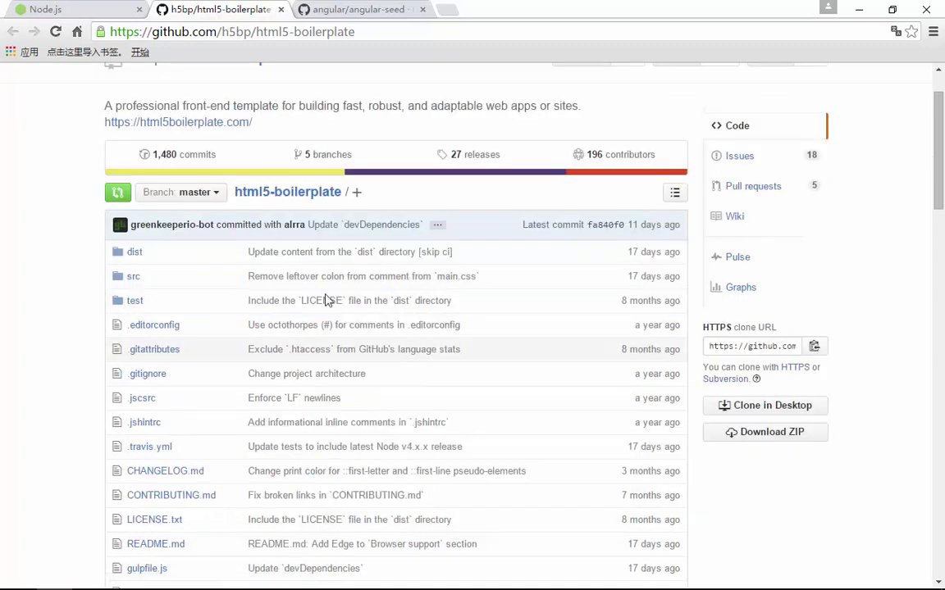
click(858, 9)
Step: Return to File Explorer and create a folder named src inside the client folder
right_click(314, 271)
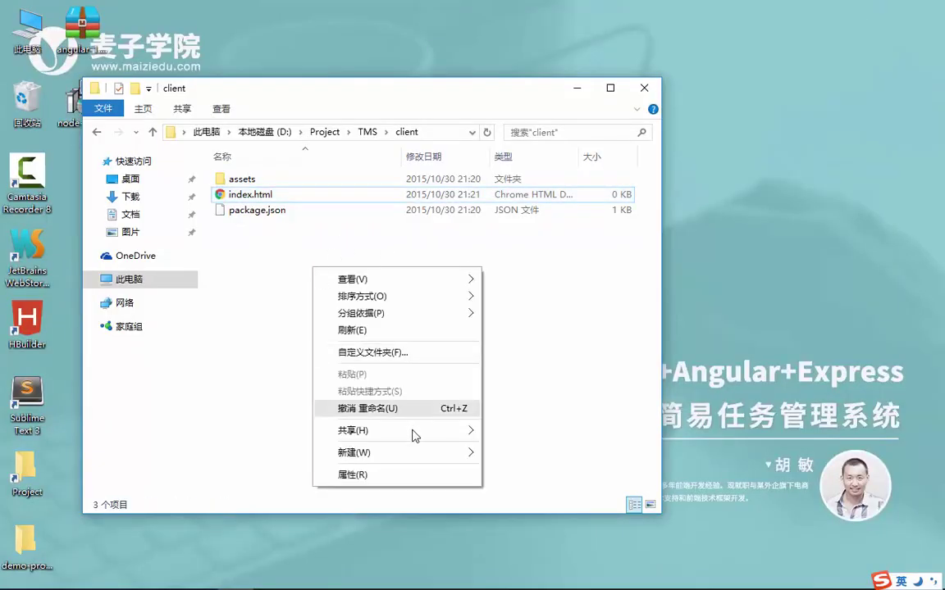
mouse_move(424, 454)
click(525, 292)
text(src)
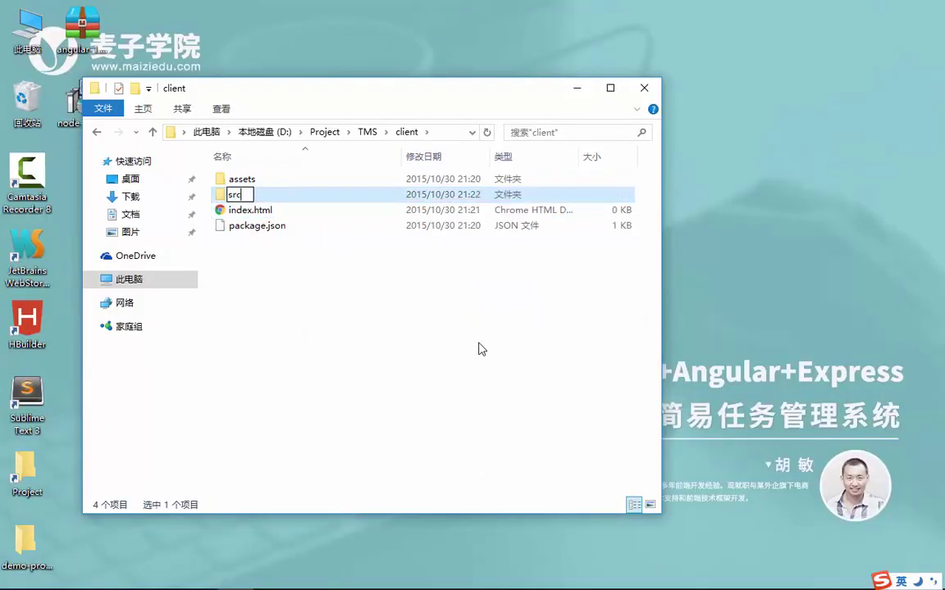
click(481, 347)
Step: Move the assets folder and index.html into the src folder, leaving package.json in client
click(281, 181)
ctrl+click(268, 211)
ctrl+click(268, 227)
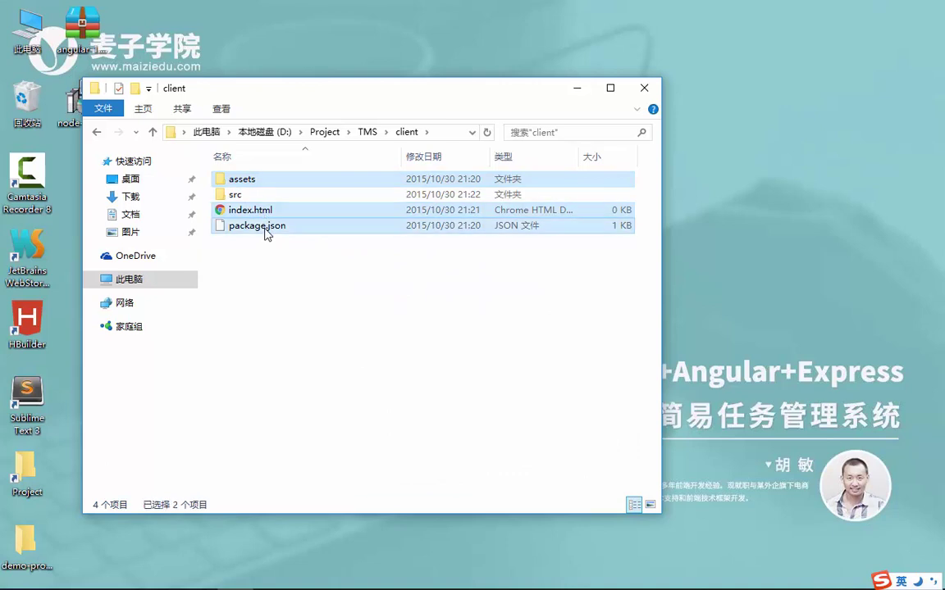
mouse_move(274, 213)
mouse_down()
mouse_move(273, 182)
mouse_move(274, 211)
mouse_up()
click(270, 227)
click(280, 211)
ctrl+click(280, 181)
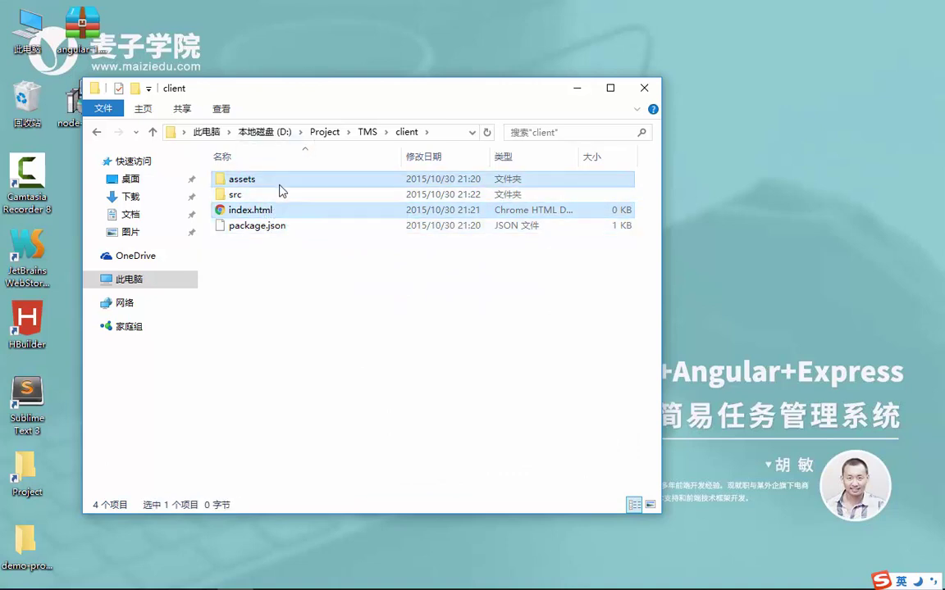
drag(285, 182, 264, 201)
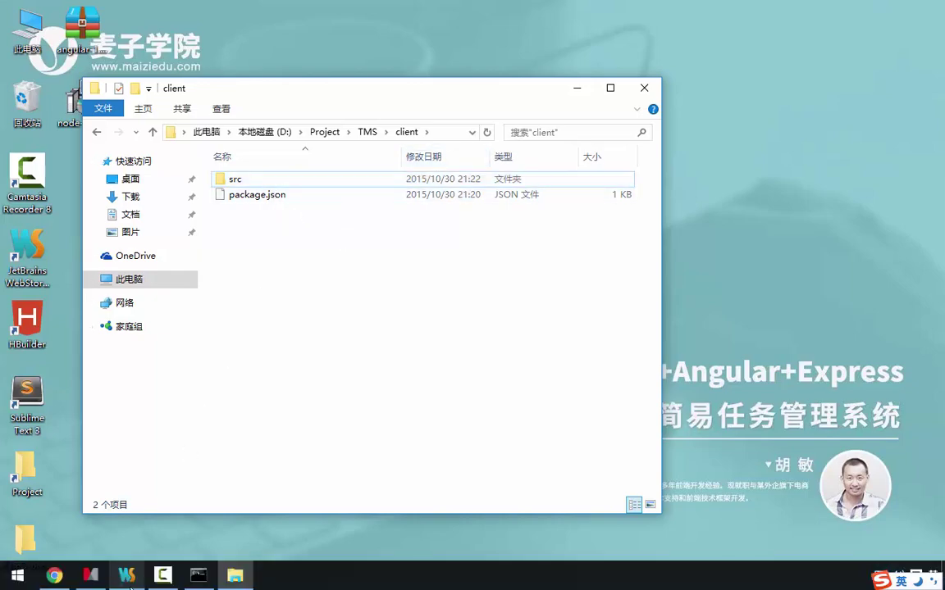
click(128, 576)
click(12, 25)
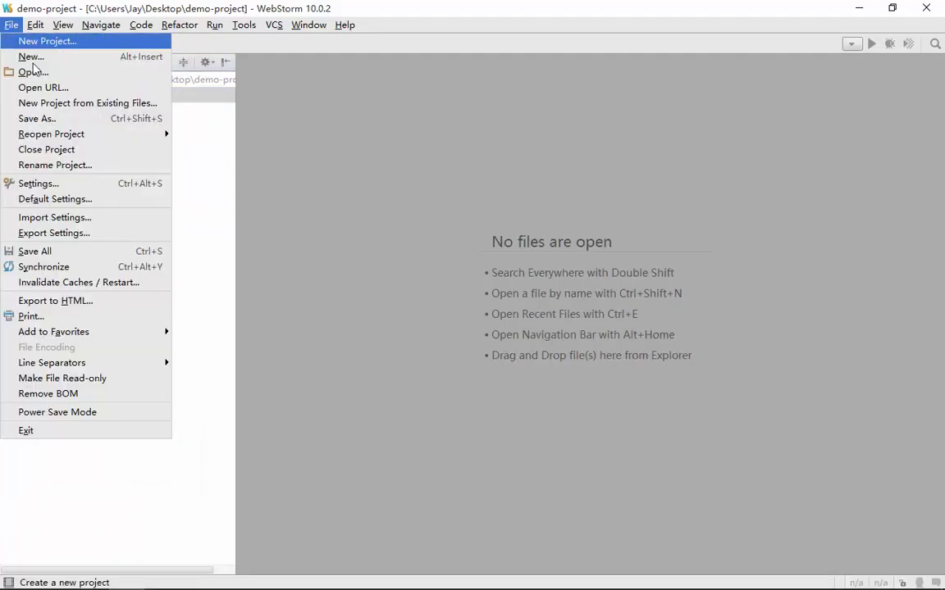
click(31, 70)
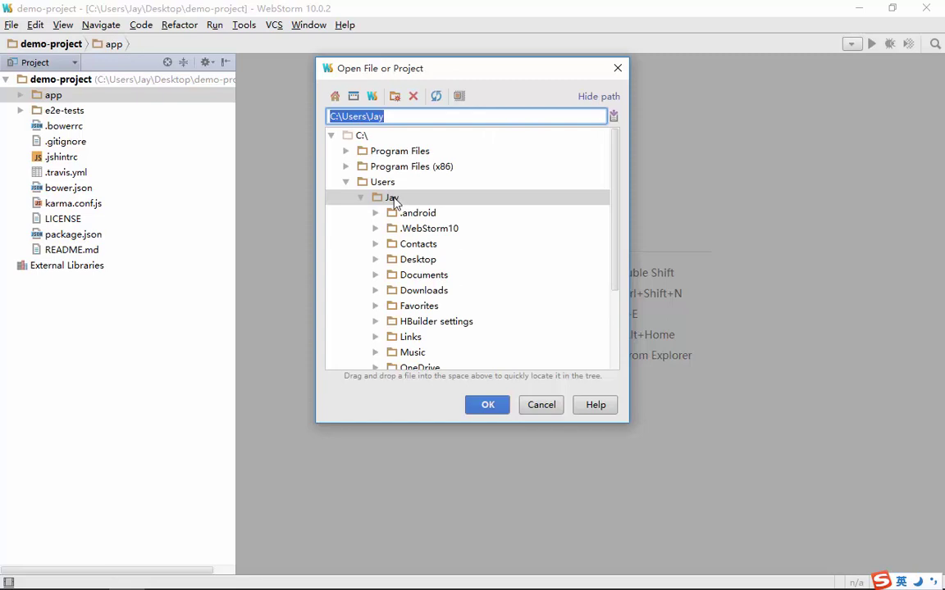
double_click(355, 182)
double_click(362, 213)
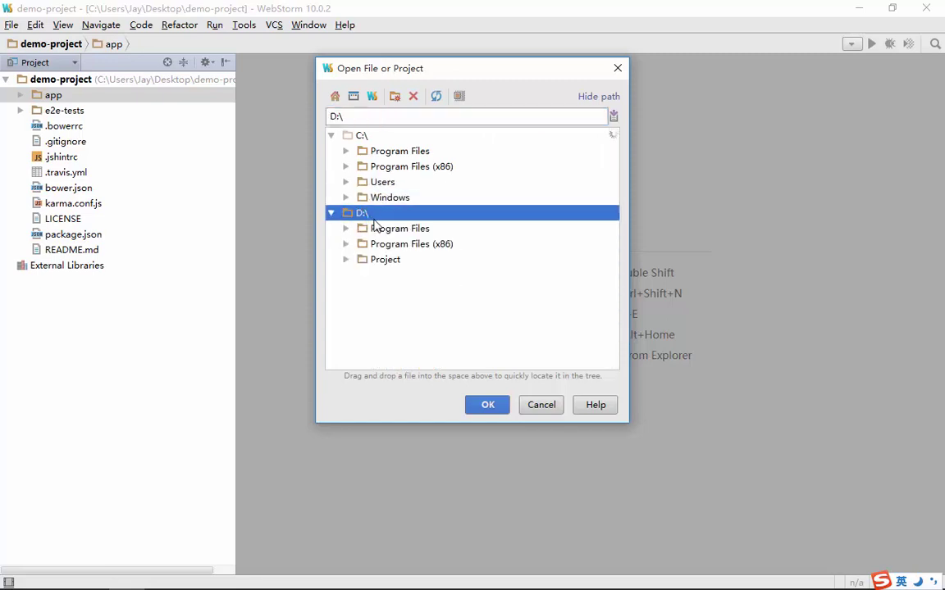
double_click(386, 260)
click(397, 275)
double_click(396, 276)
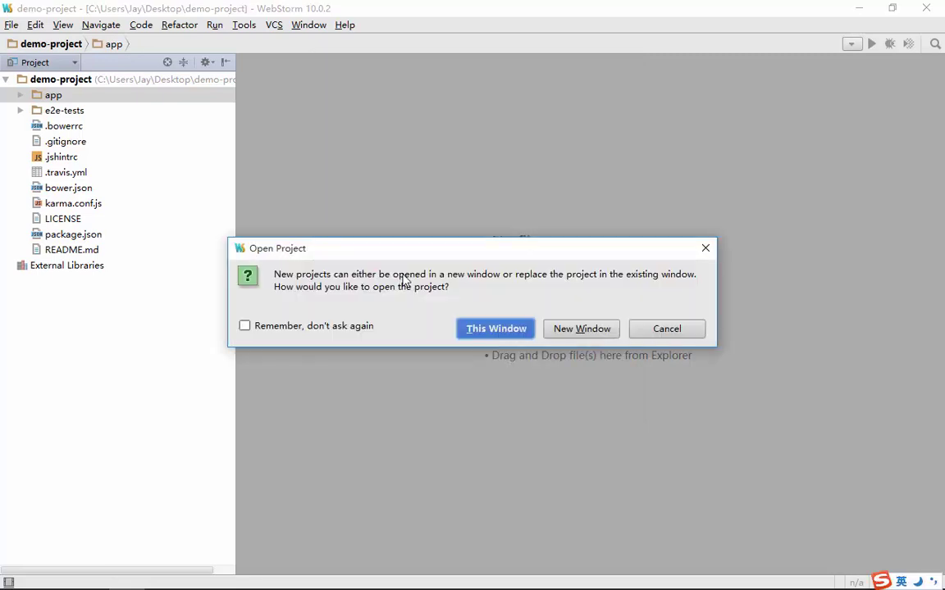
click(682, 331)
Step: Open the D:\Project\TMS\client folder as a project in a new window and expand its src folder
click(11, 25)
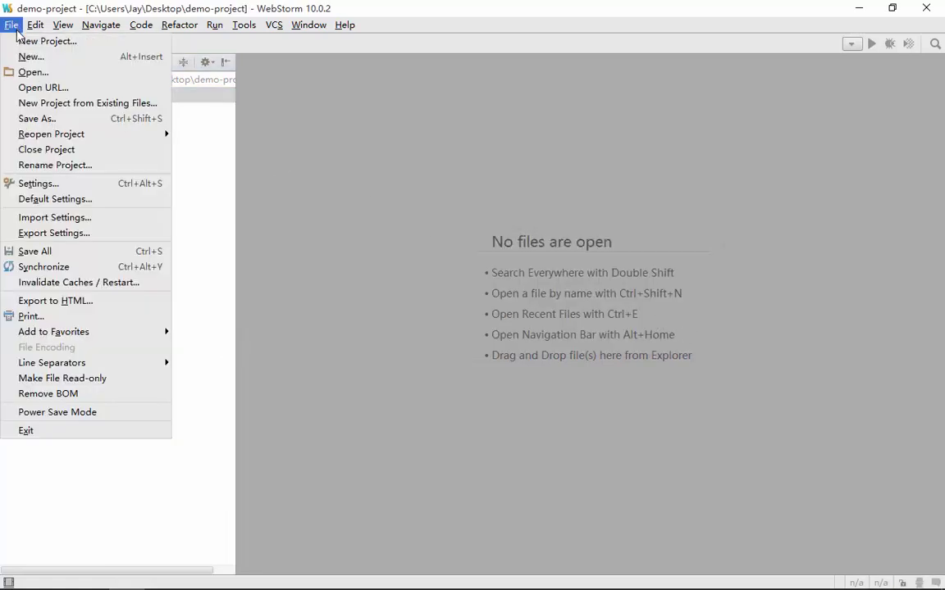
click(33, 72)
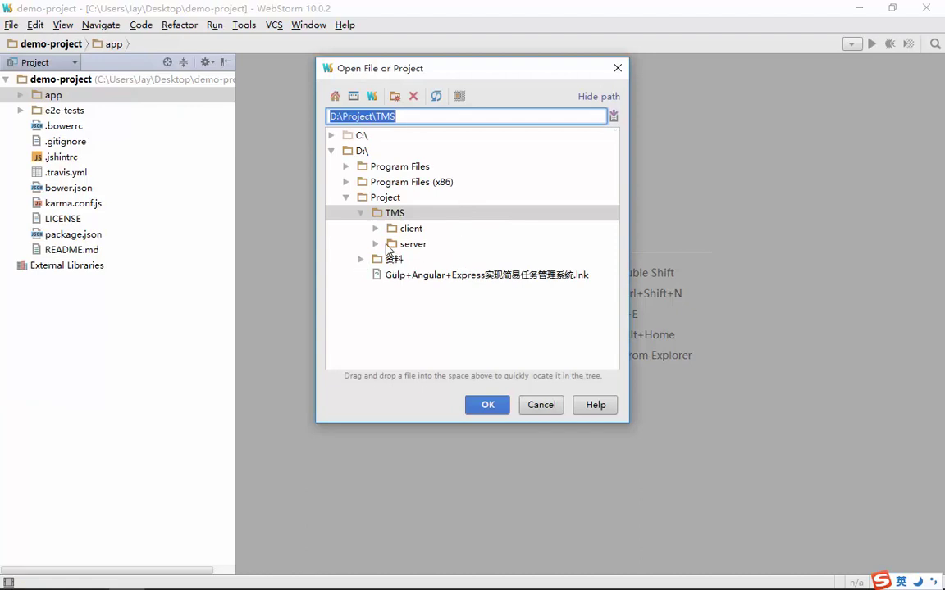
double_click(410, 230)
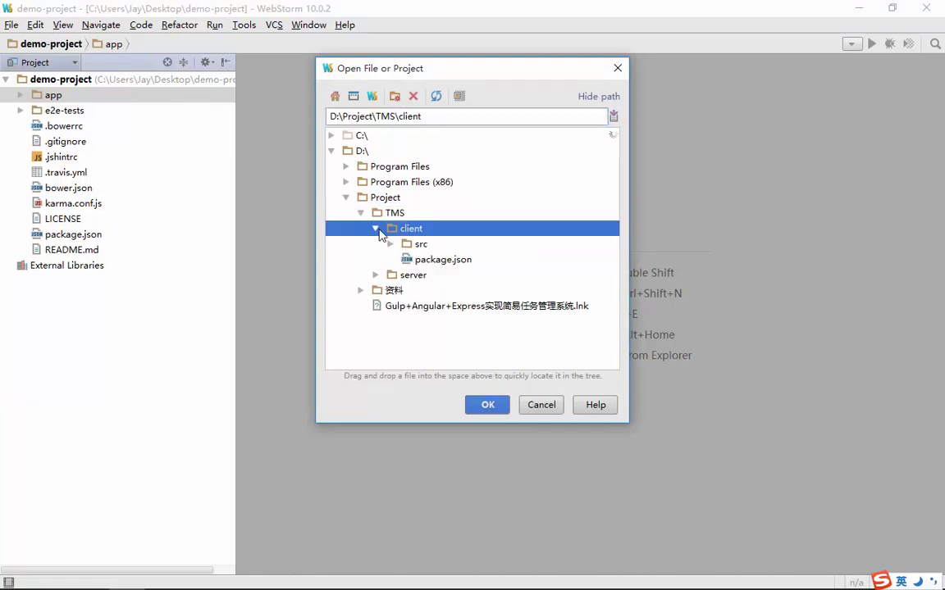
click(487, 405)
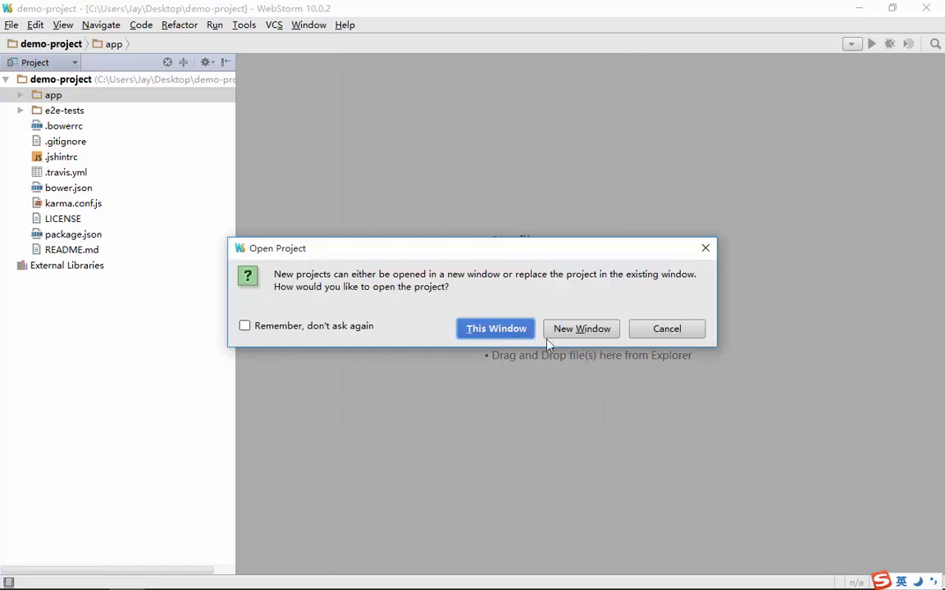
click(565, 329)
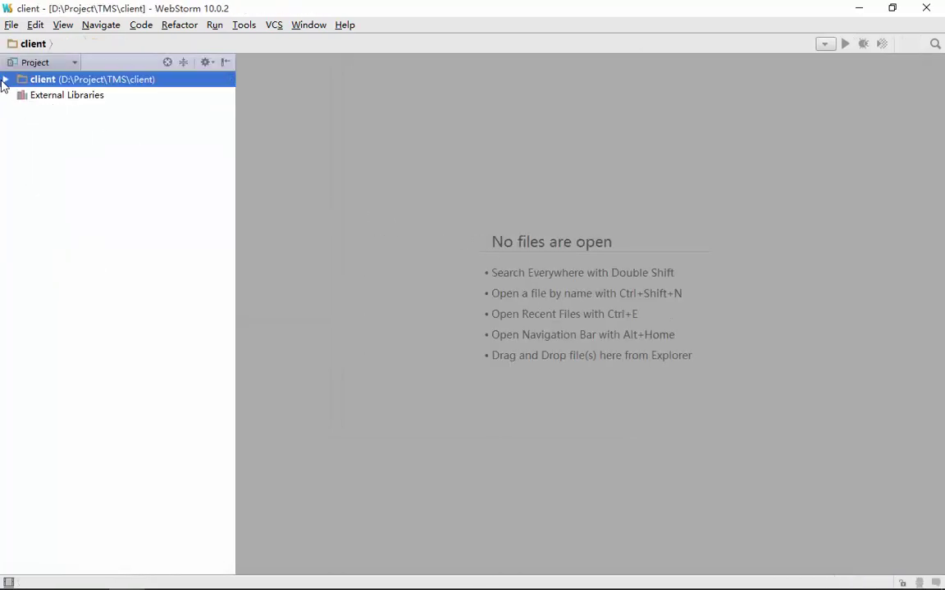
click(6, 80)
double_click(37, 92)
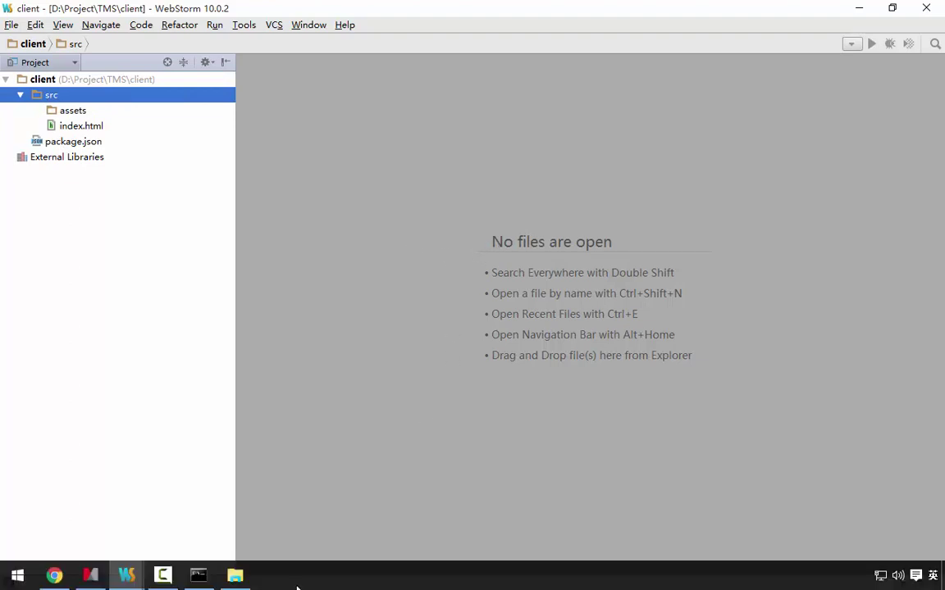
Step: Bring up the existing Command Prompt, dismiss it, and minimize WebStorm to get back to the client folder window
click(200, 579)
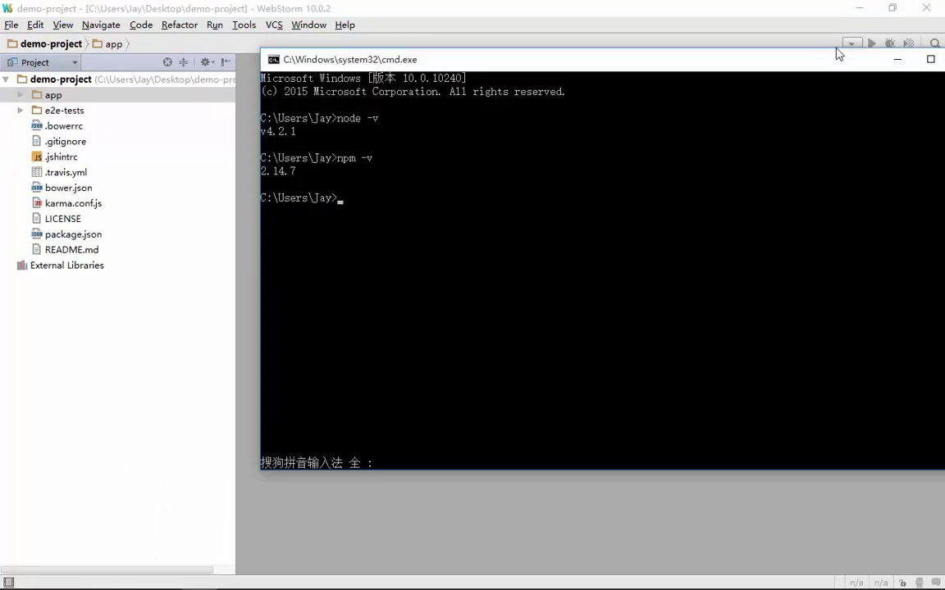
click(583, 200)
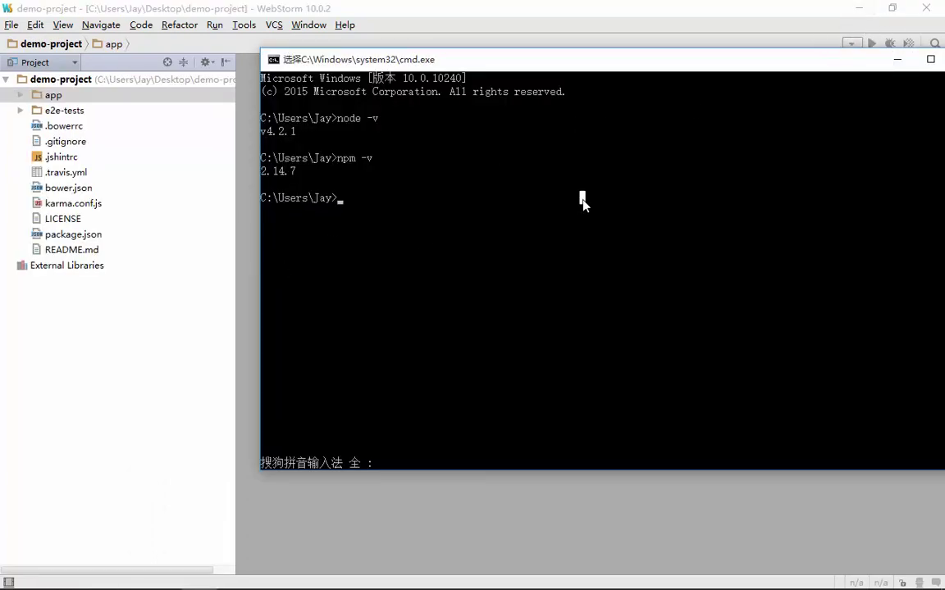
click(897, 59)
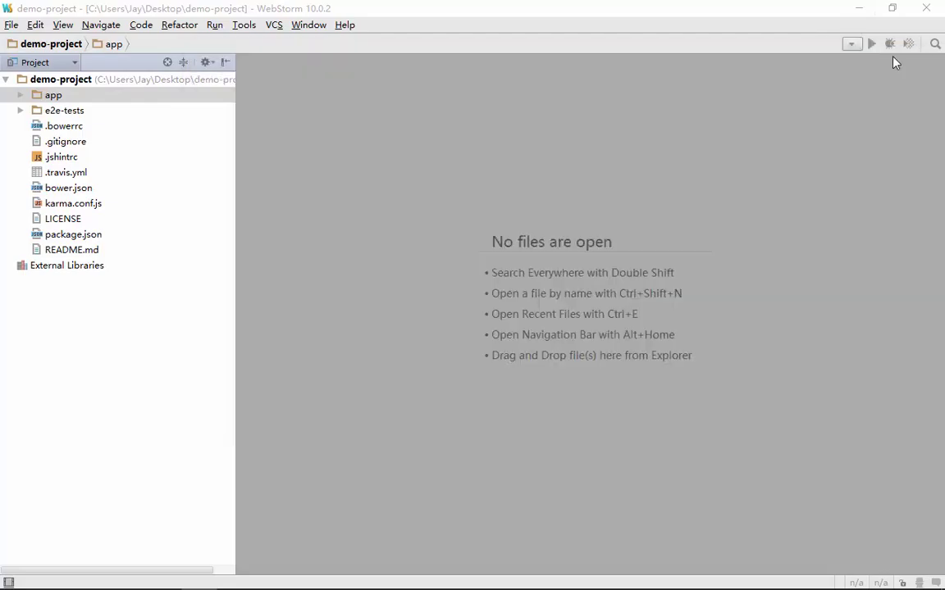
click(867, 8)
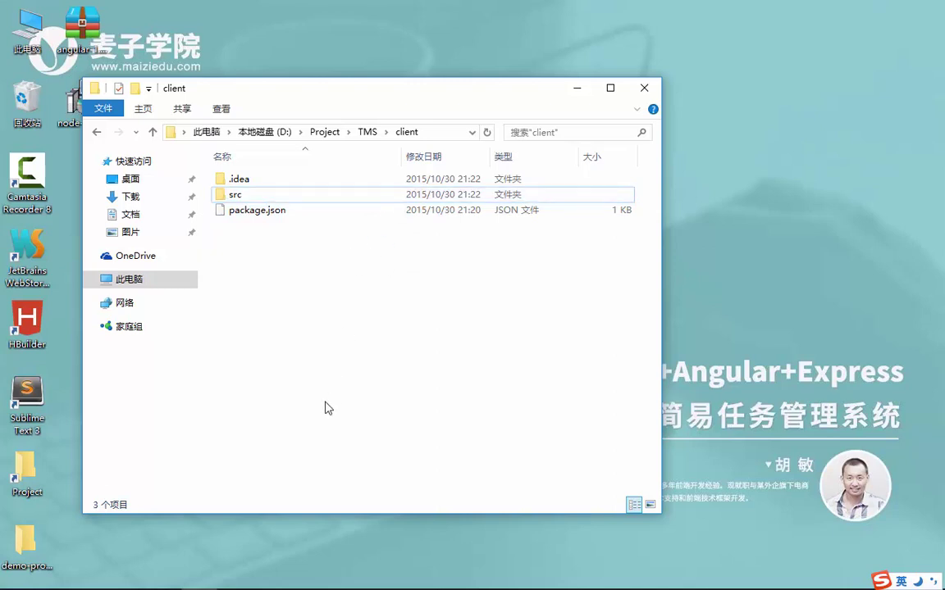
Step: Switch to the Mindjet course map and expand the 安装依赖库 topic to view its subtopics
mouse_move(126, 575)
click(90, 574)
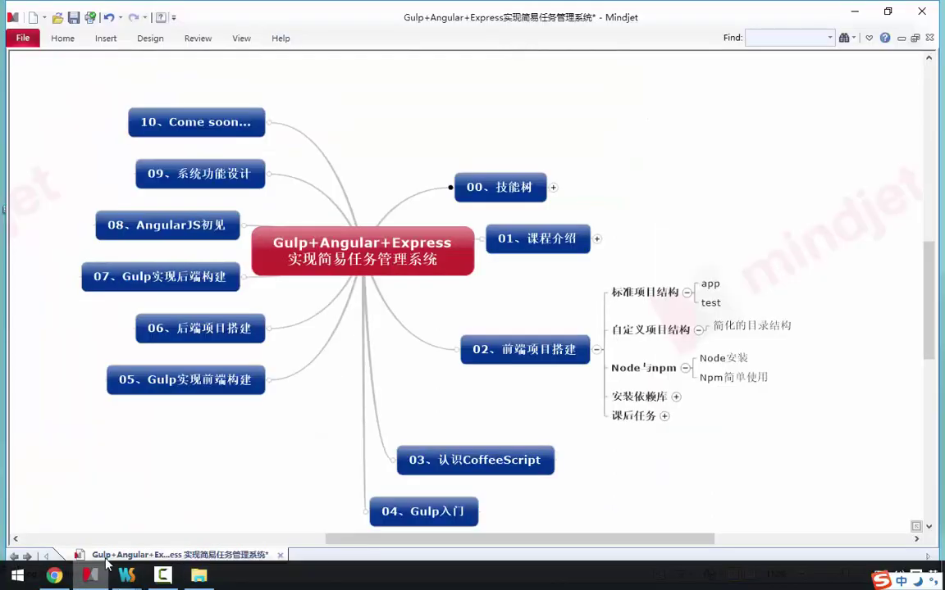
click(677, 397)
scroll(656, 344, down, 3)
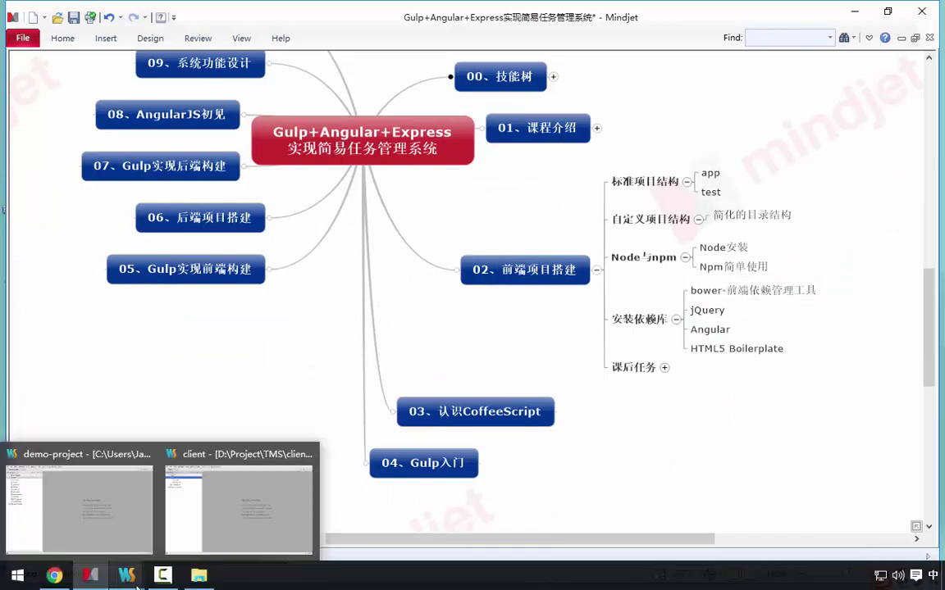
Step: Return to File Explorer and open a command prompt in the client folder
mouse_move(91, 578)
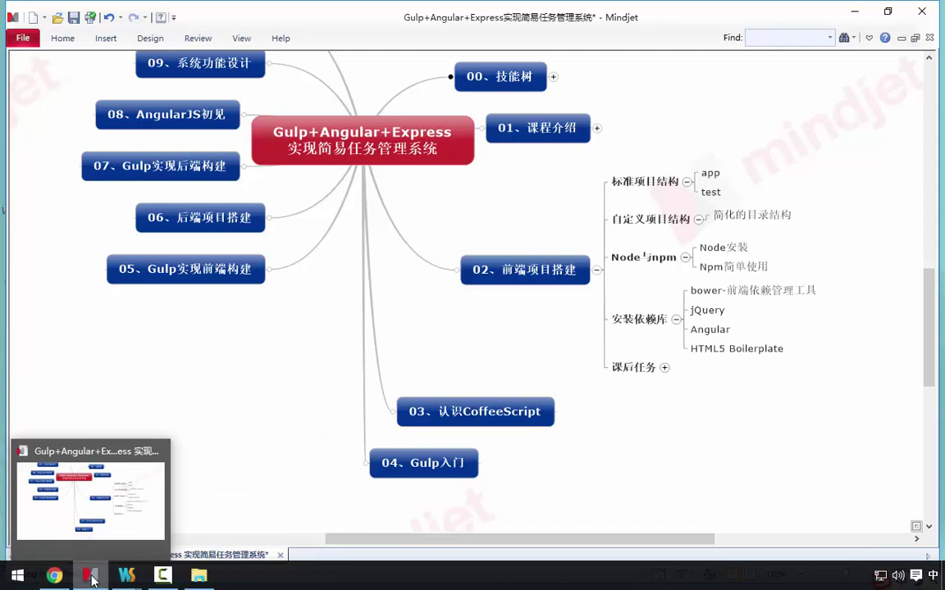
right_click(17, 576)
click(204, 582)
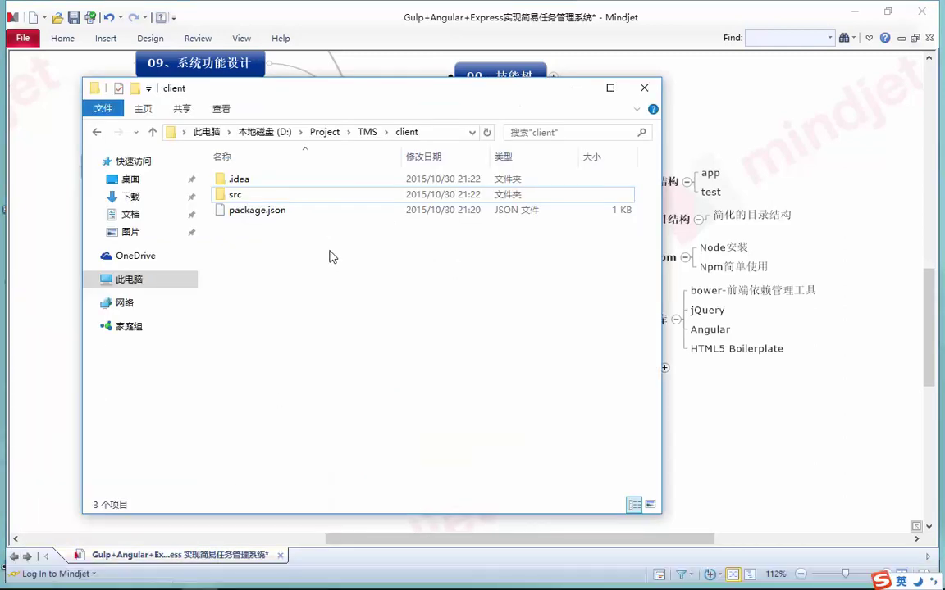
click(436, 133)
text(cmd)
key(Return)
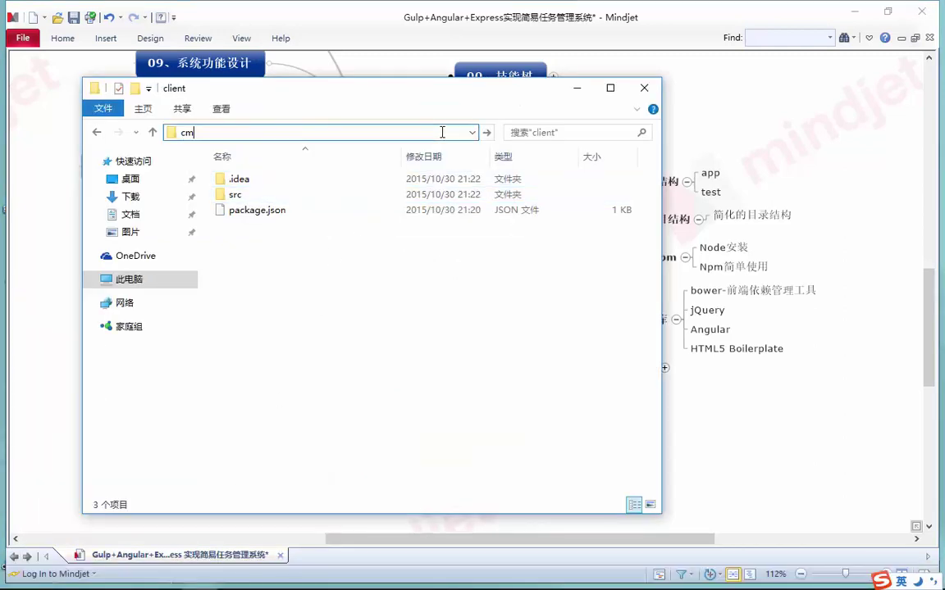
Step: Run the bower command, and install Bower globally with npm install bower -g
text(bower)
key(Return)
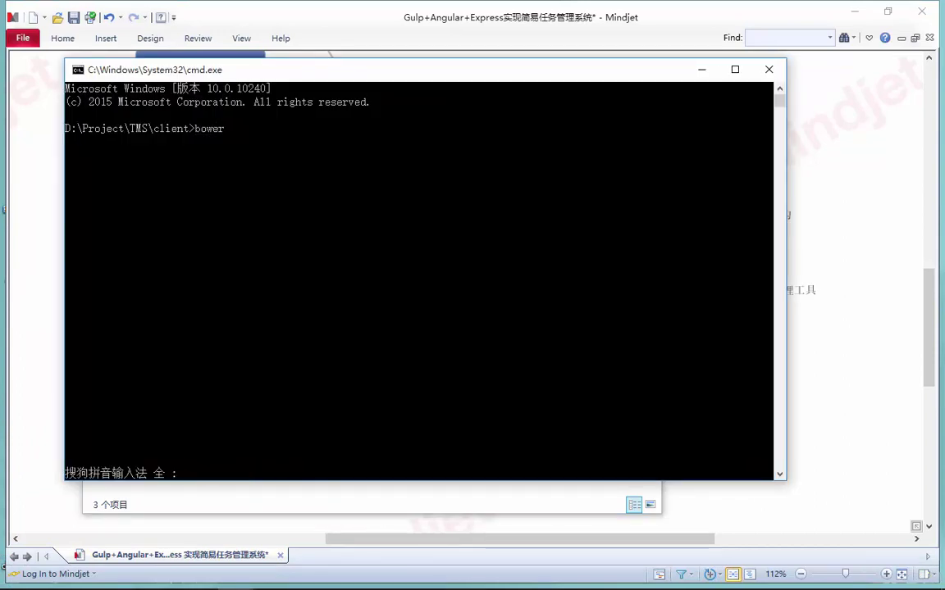
key(Return)
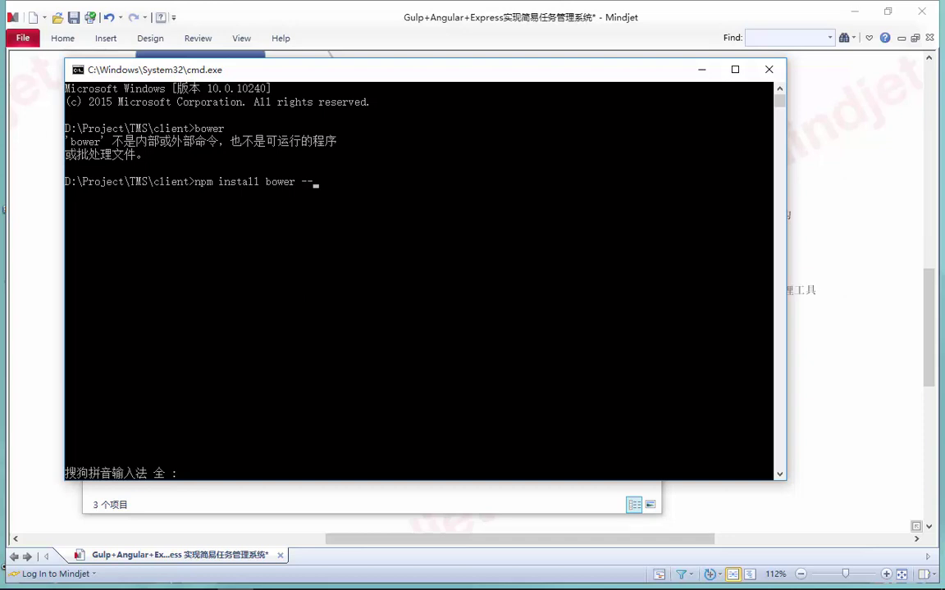
key(Return)
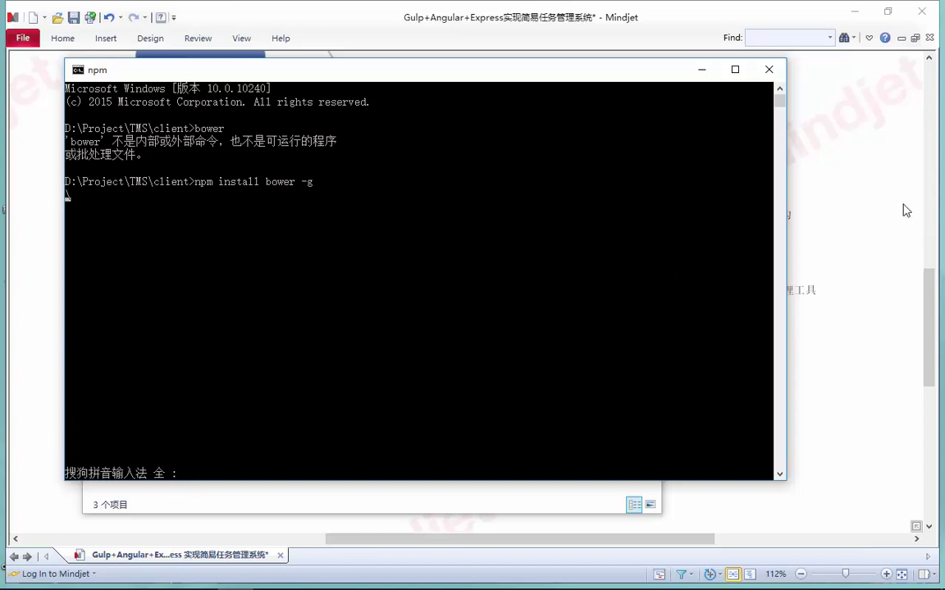
Step: Return to the Mindjet map and review the jQuery, Angular and HTML5 Boilerplate dependency topics
click(868, 219)
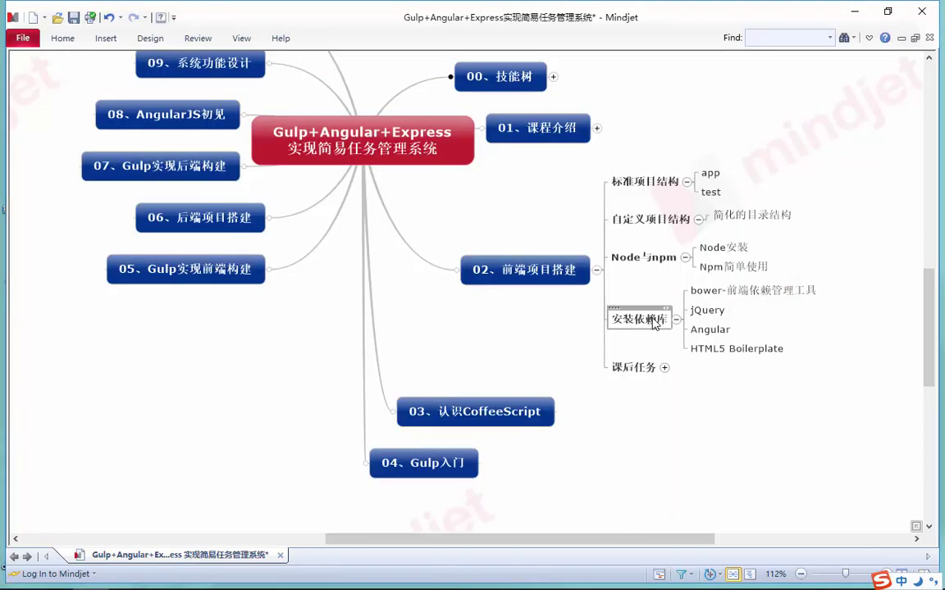
click(717, 312)
click(710, 330)
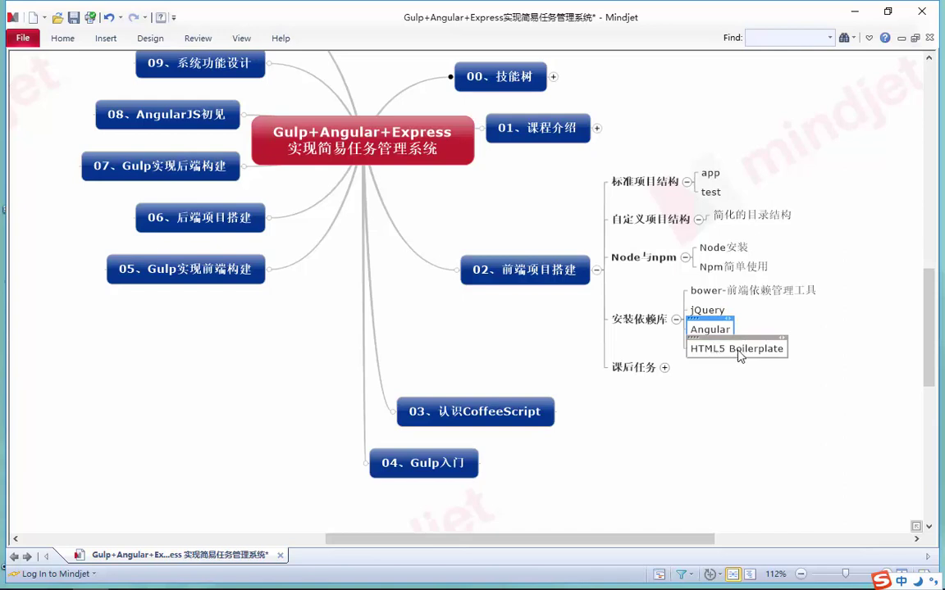
click(763, 351)
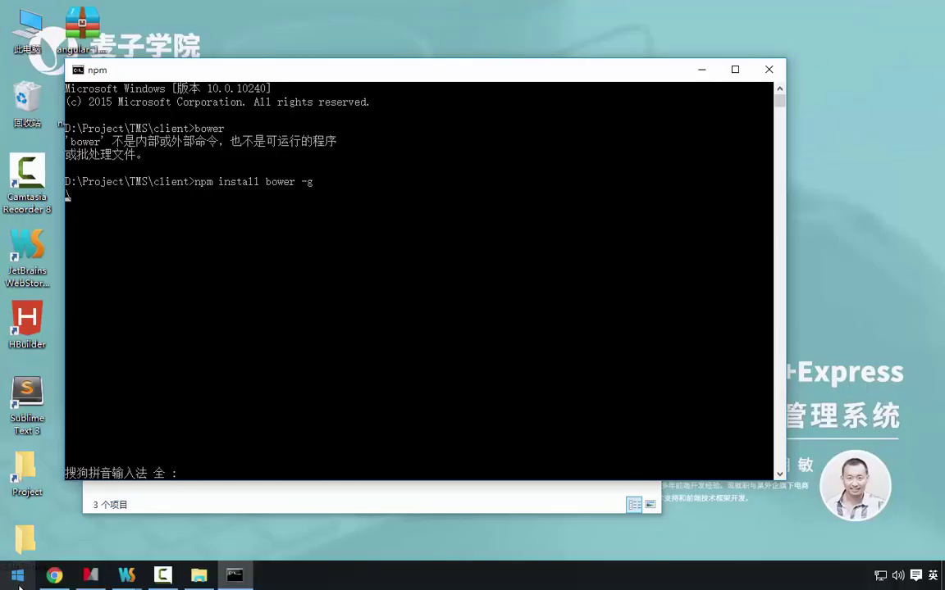
Step: Switch to Chrome and read the description and file list of the h5bp/html5-boilerplate repository
click(54, 575)
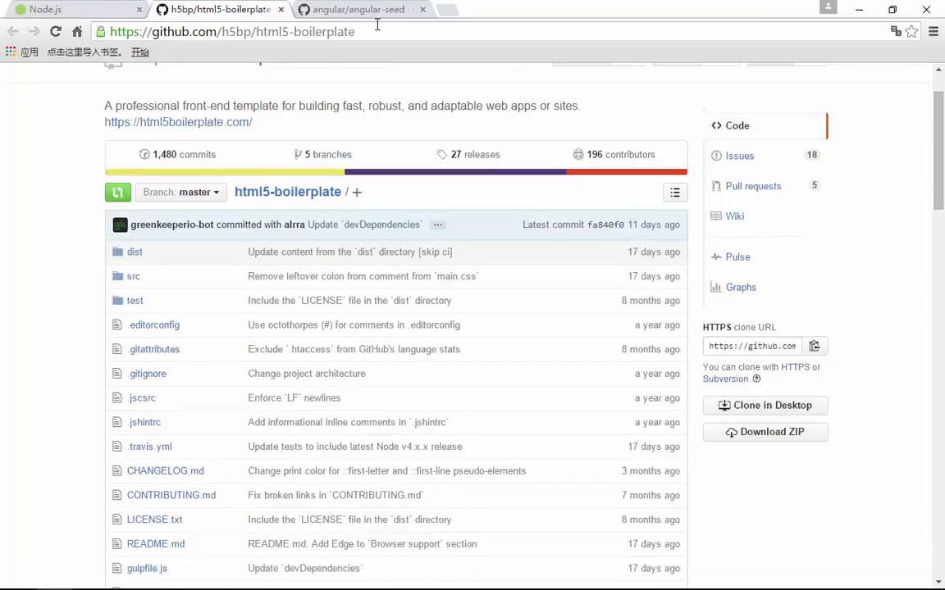
scroll(238, 130, up, 1)
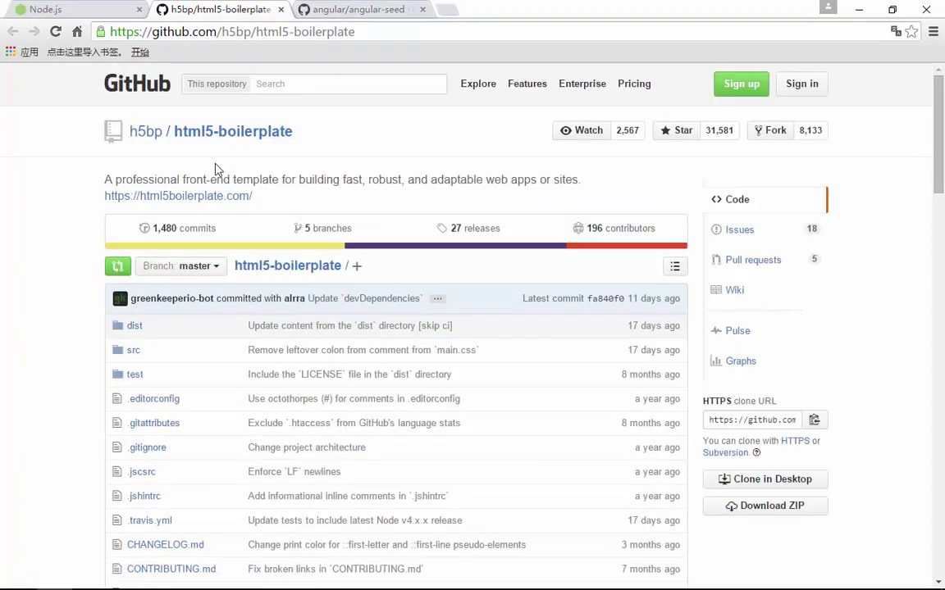
drag(107, 179, 375, 181)
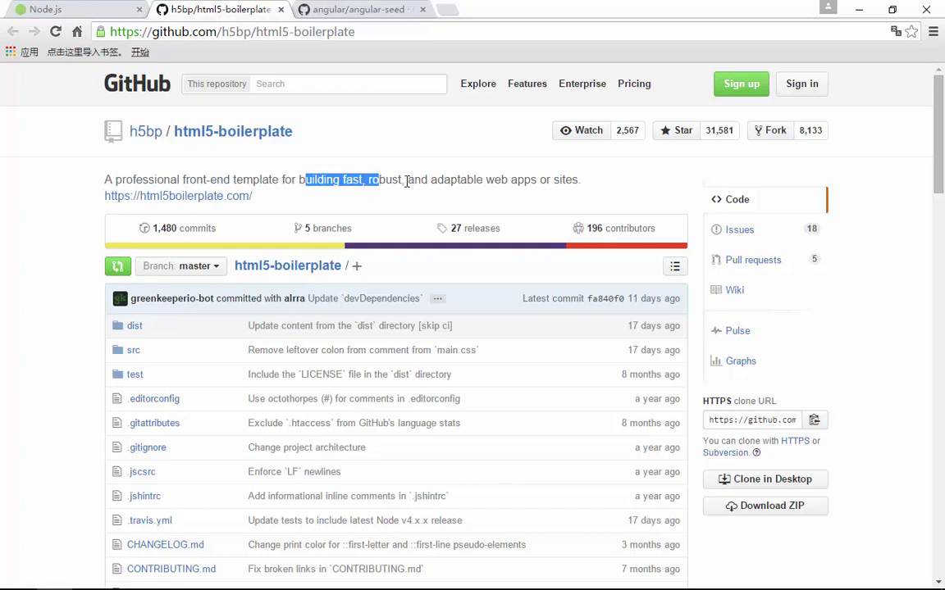
click(408, 182)
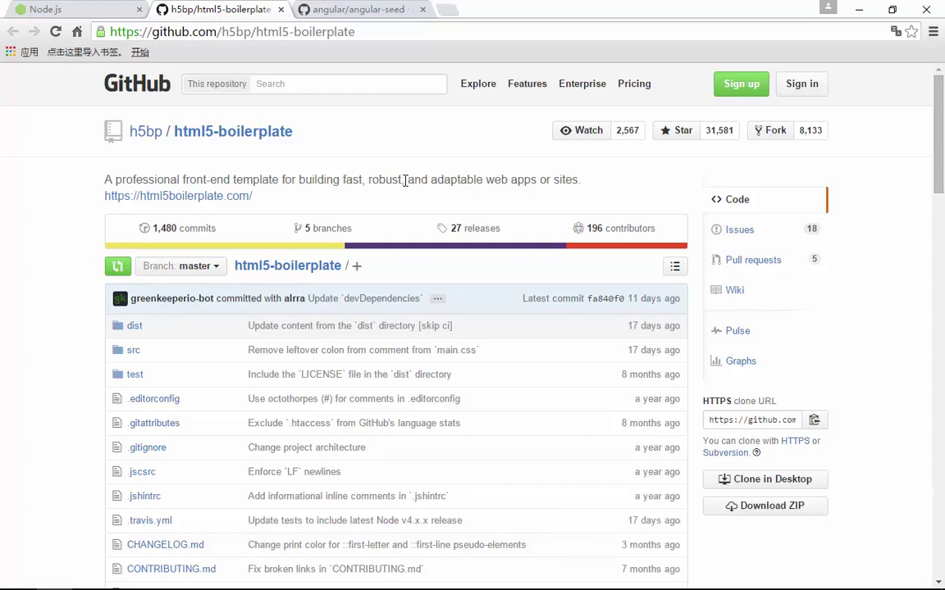
drag(405, 180, 504, 183)
click(449, 182)
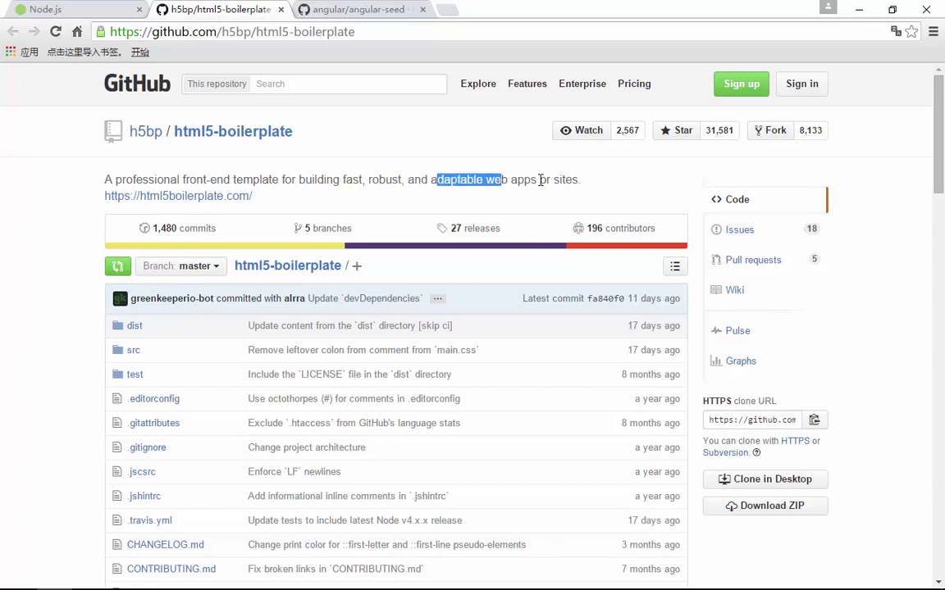
scroll(521, 187, down, 1)
scroll(515, 187, down, 2)
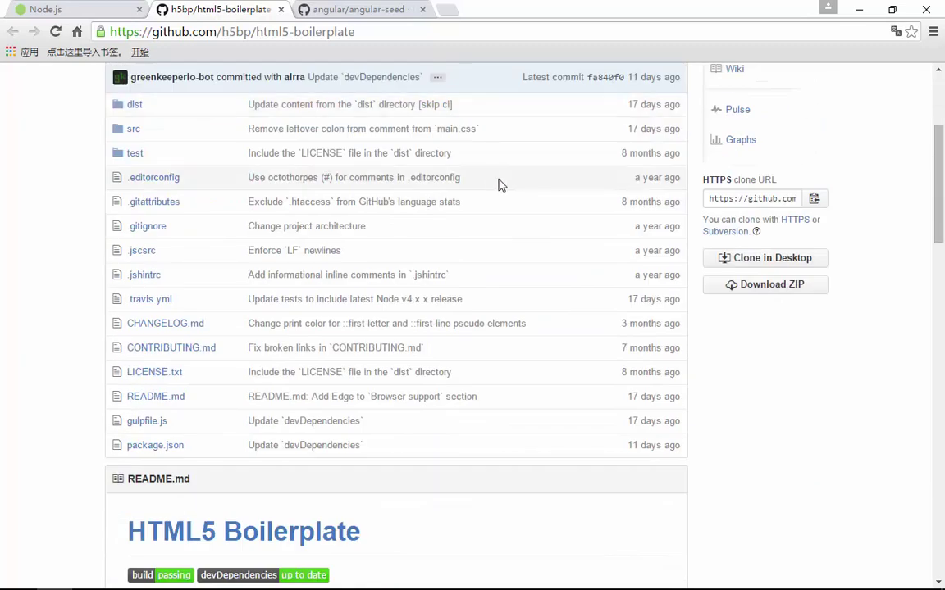
scroll(500, 185, down, 4)
scroll(267, 209, up, 6)
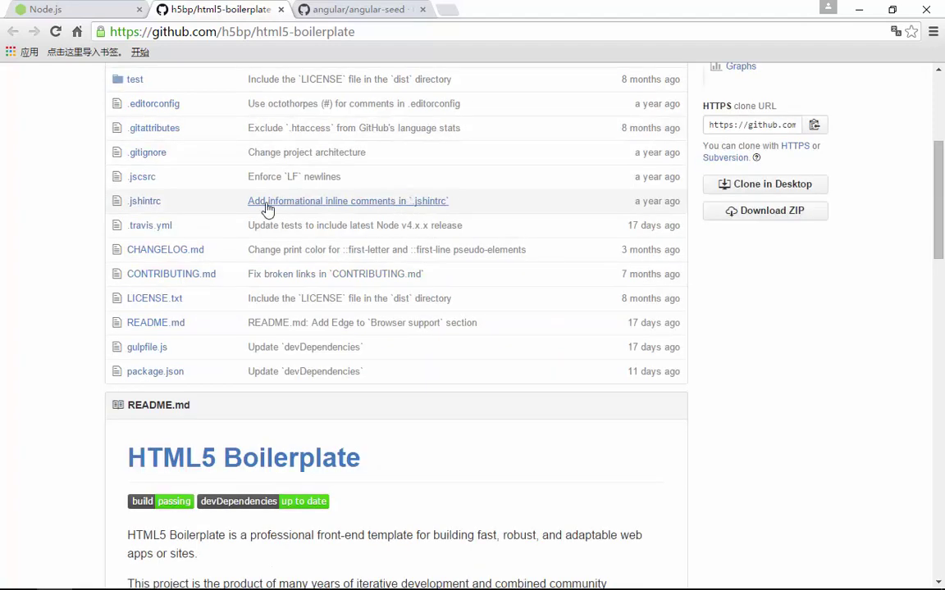
scroll(165, 302, down, 1)
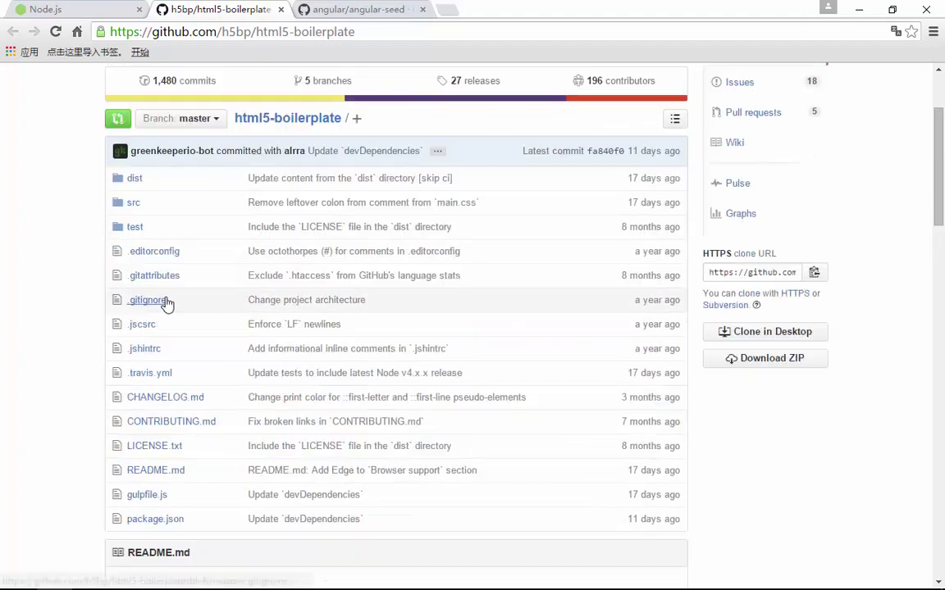
Step: Open the dist folder of html5-boilerplate and look through its folders and files
click(135, 179)
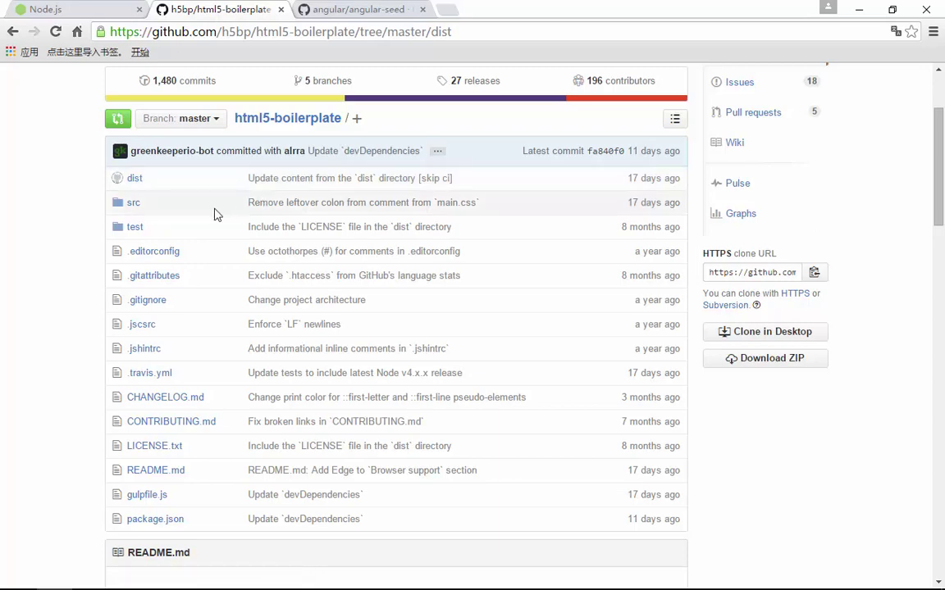
scroll(226, 203, down, 3)
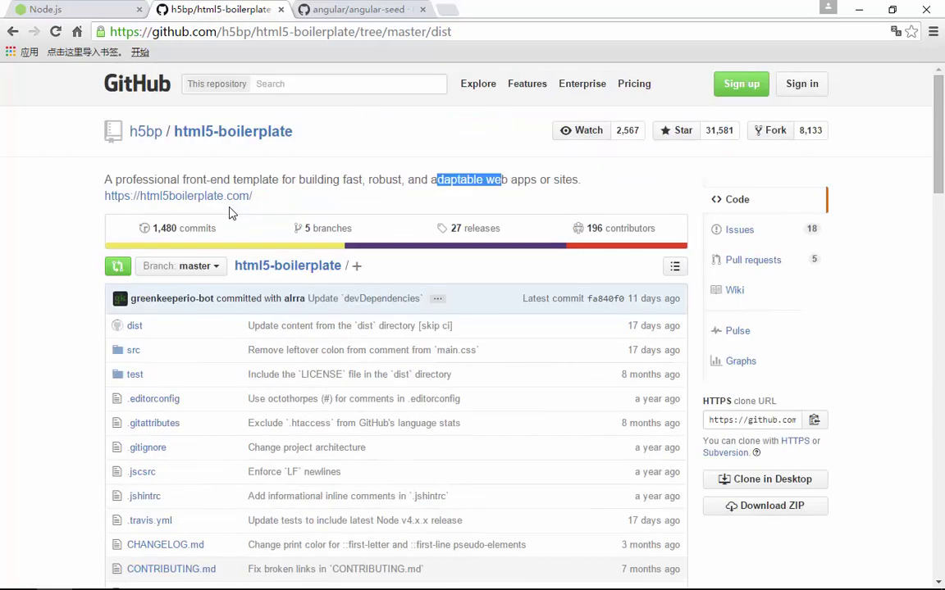
scroll(205, 246, down, 1)
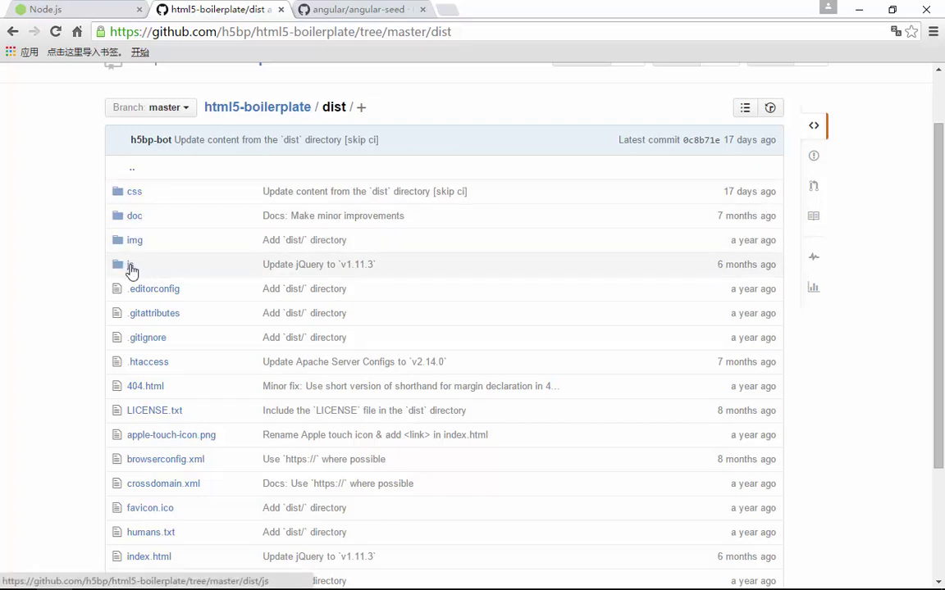
scroll(177, 299, down, 1)
scroll(187, 304, down, 1)
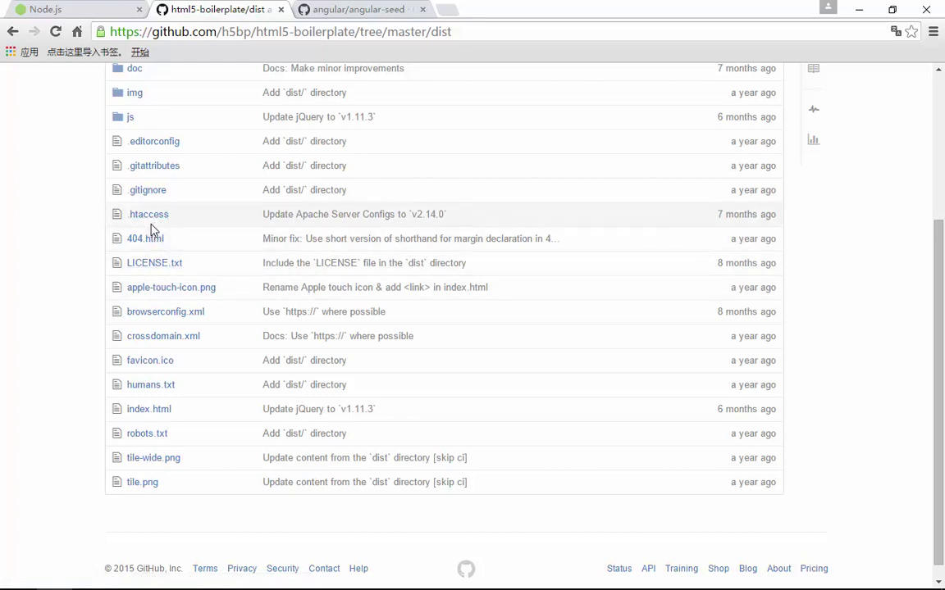
Step: Open index.html in the html5-boilerplate dist folder and read through its head and body markup
click(156, 410)
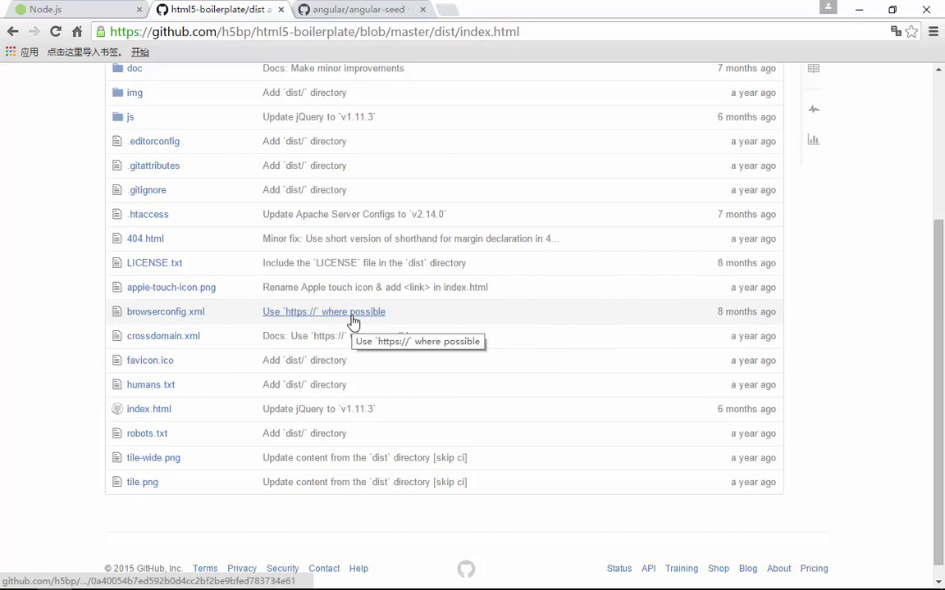
scroll(386, 279, down, 2)
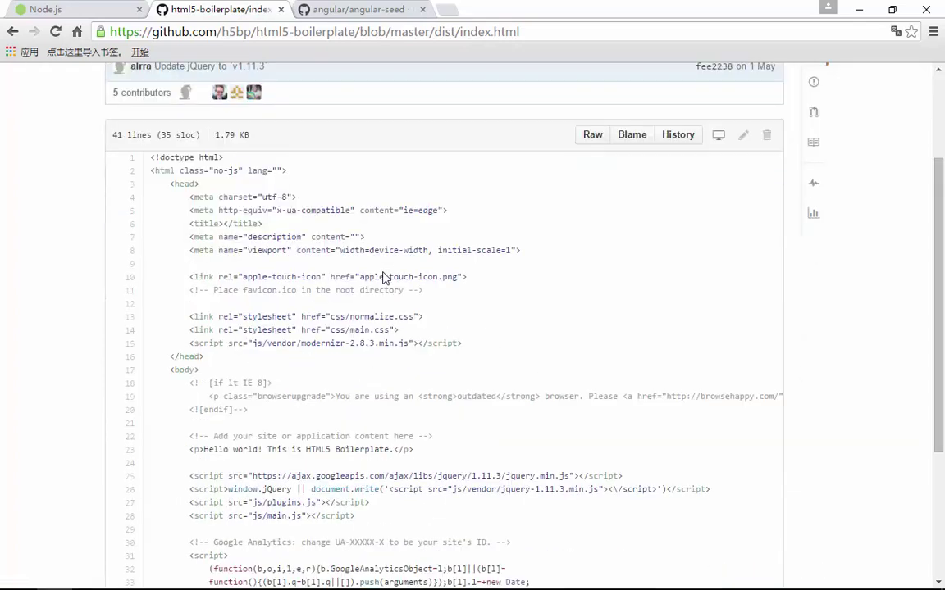
scroll(386, 279, down, 2)
scroll(385, 275, up, 4)
scroll(385, 274, down, 2)
drag(151, 157, 296, 393)
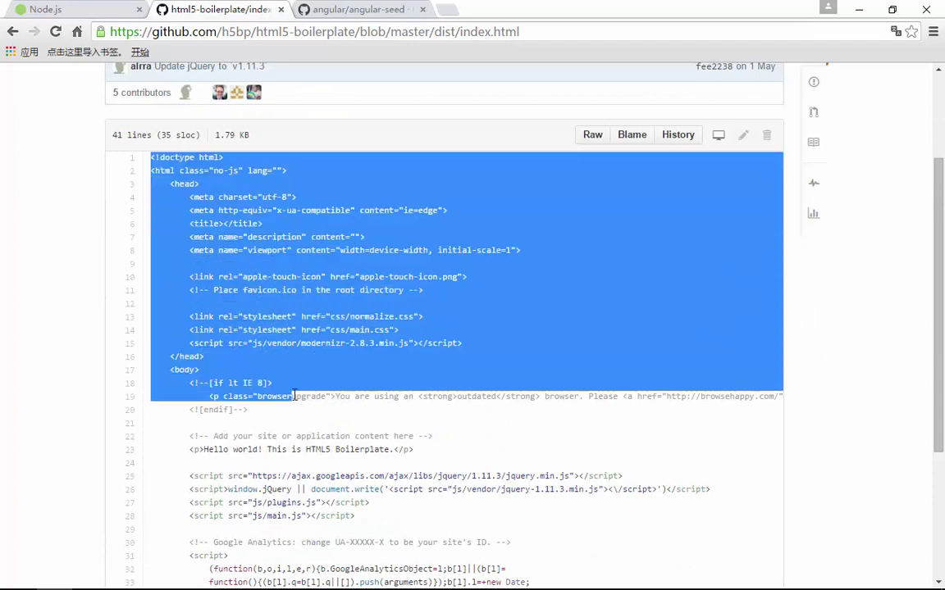
scroll(321, 308, down, 2)
click(326, 160)
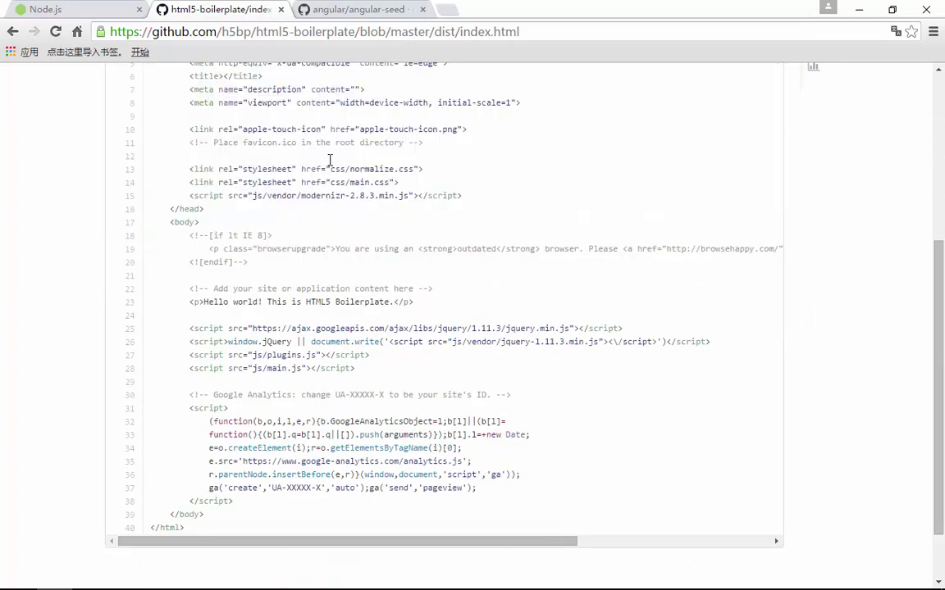
scroll(326, 152, up, 2)
drag(151, 158, 361, 370)
click(331, 287)
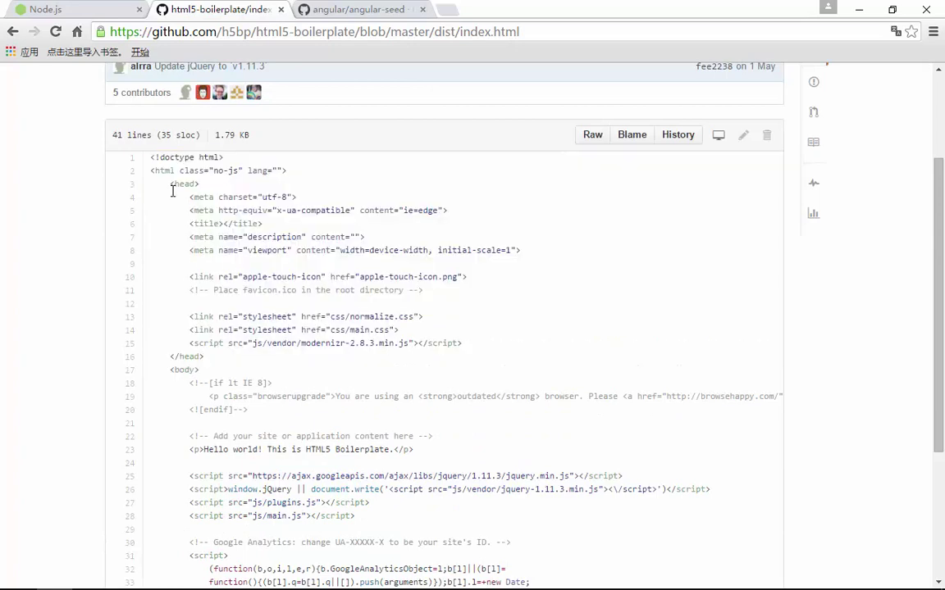
drag(152, 157, 246, 290)
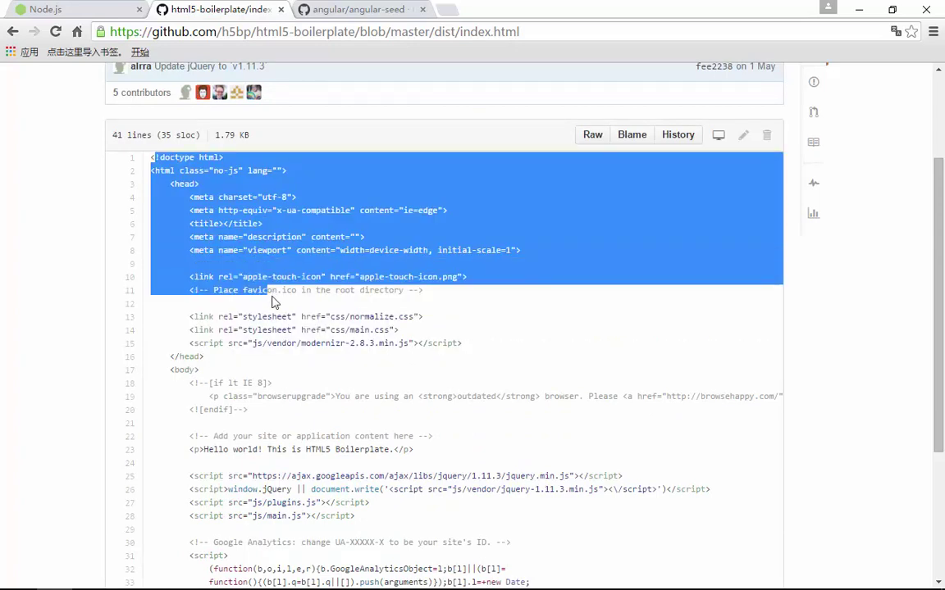
Step: Switch to the demo-project window in WebStorm and open index.html from its app folder
click(850, 15)
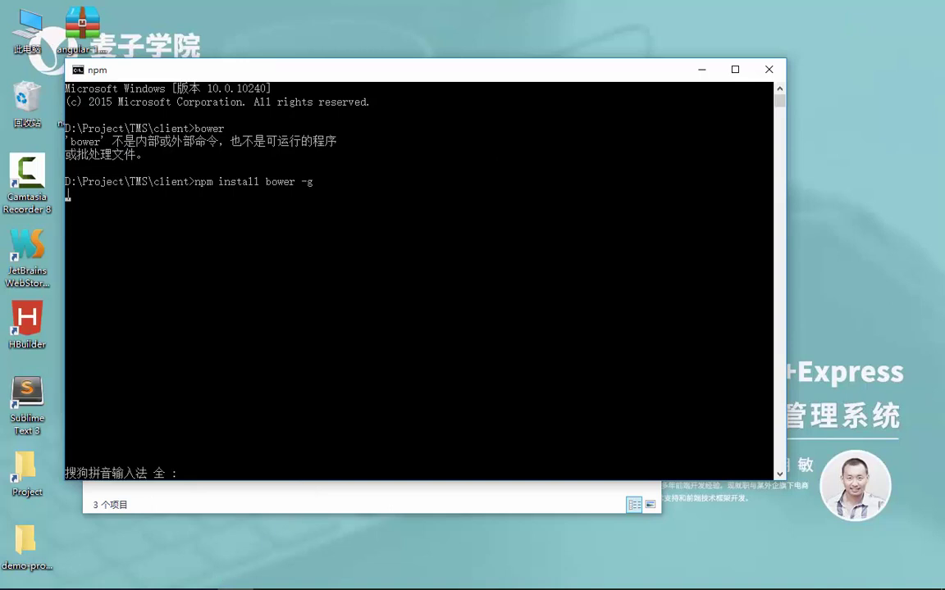
mouse_move(129, 579)
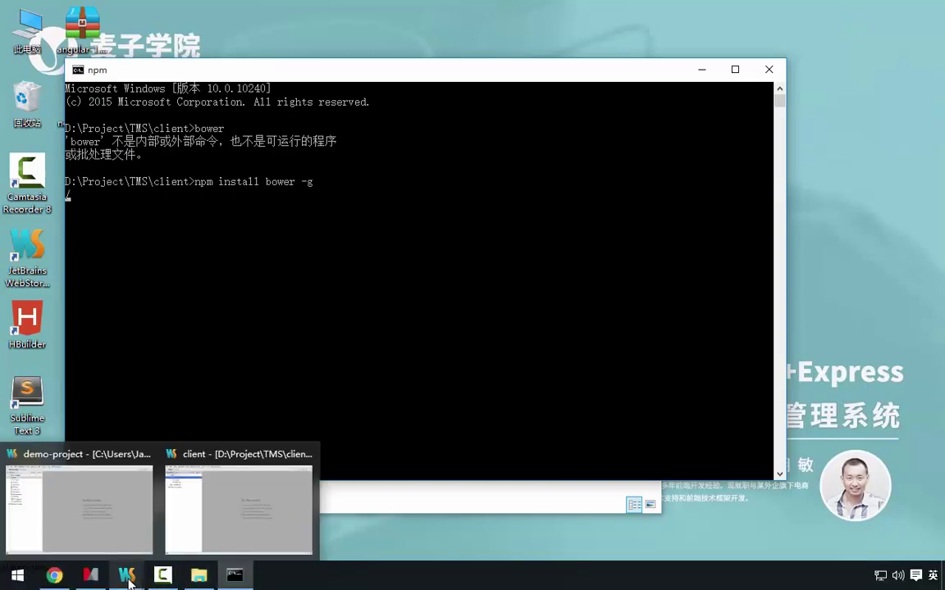
click(82, 455)
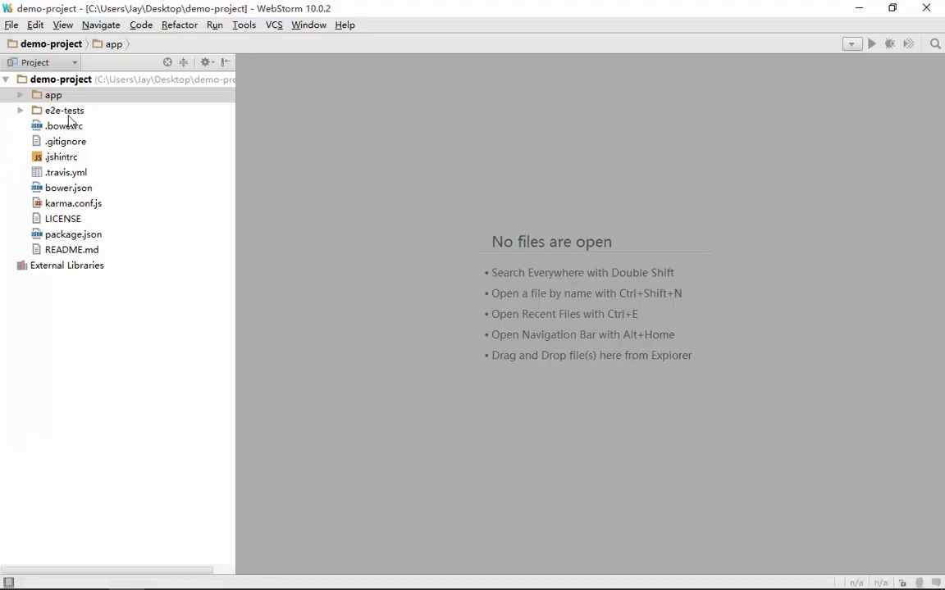
double_click(47, 97)
double_click(82, 188)
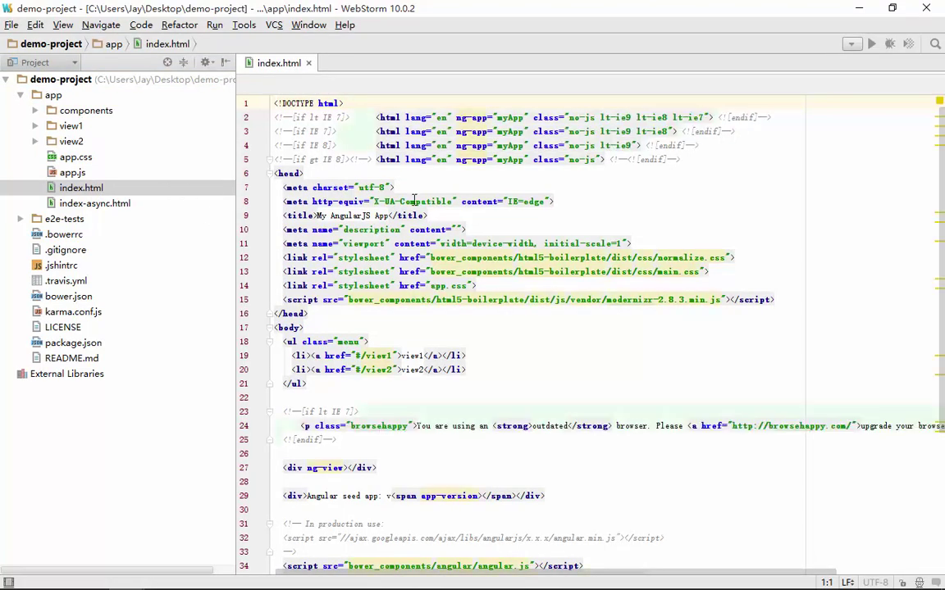
Step: Examine the html5-boilerplate normalize.css and main.css links and the rest of the demo project's index.html
click(529, 258)
double_click(578, 258)
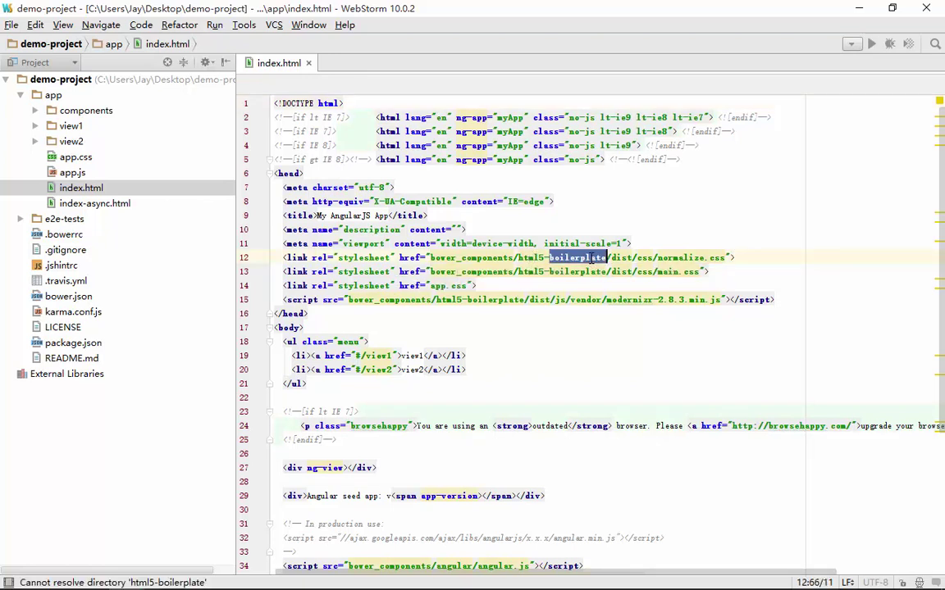
double_click(683, 258)
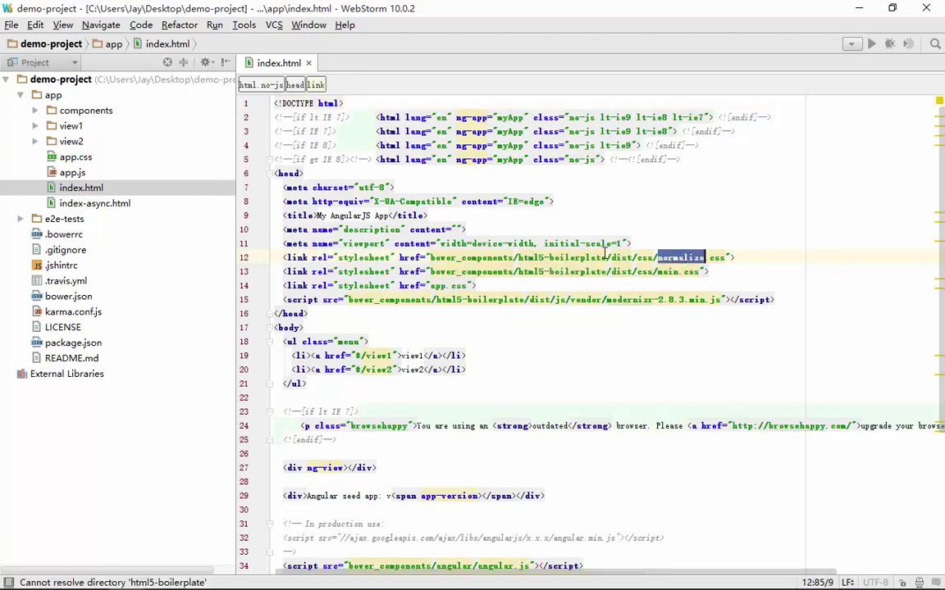
drag(457, 258, 674, 271)
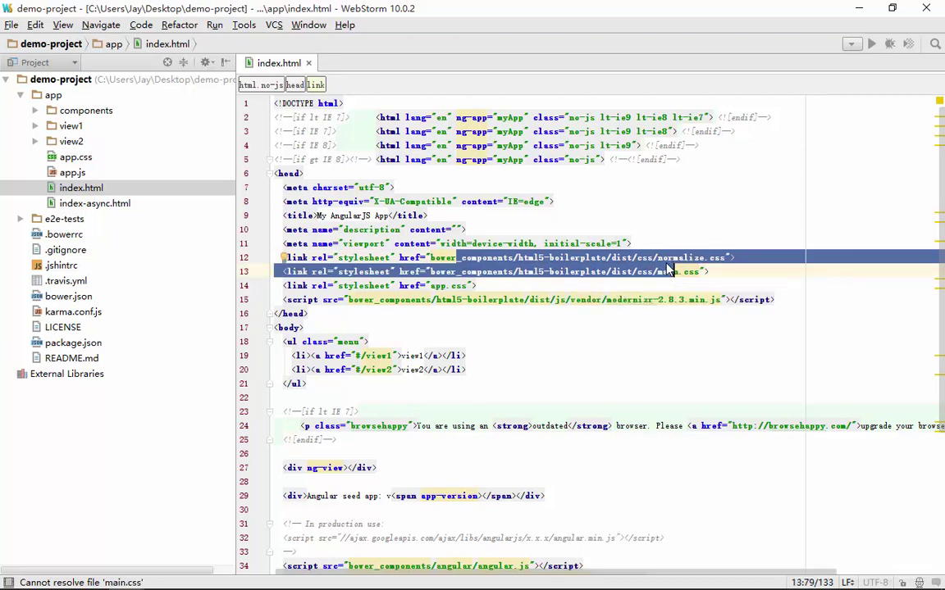
click(538, 198)
scroll(523, 227, down, 5)
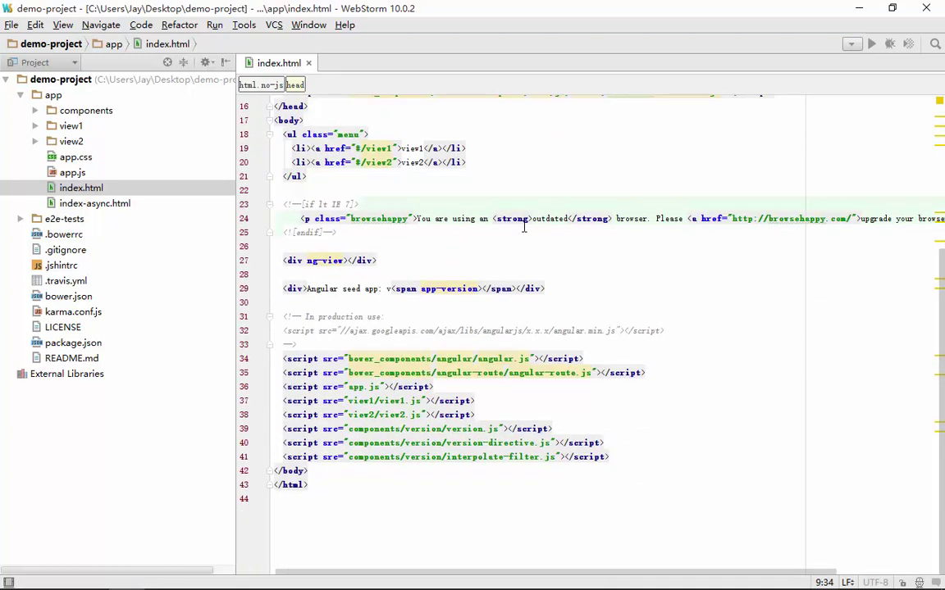
scroll(437, 248, up, 5)
Step: Copy the entire demo-project index.html and paste it into src/index.html of the client project
click(396, 272)
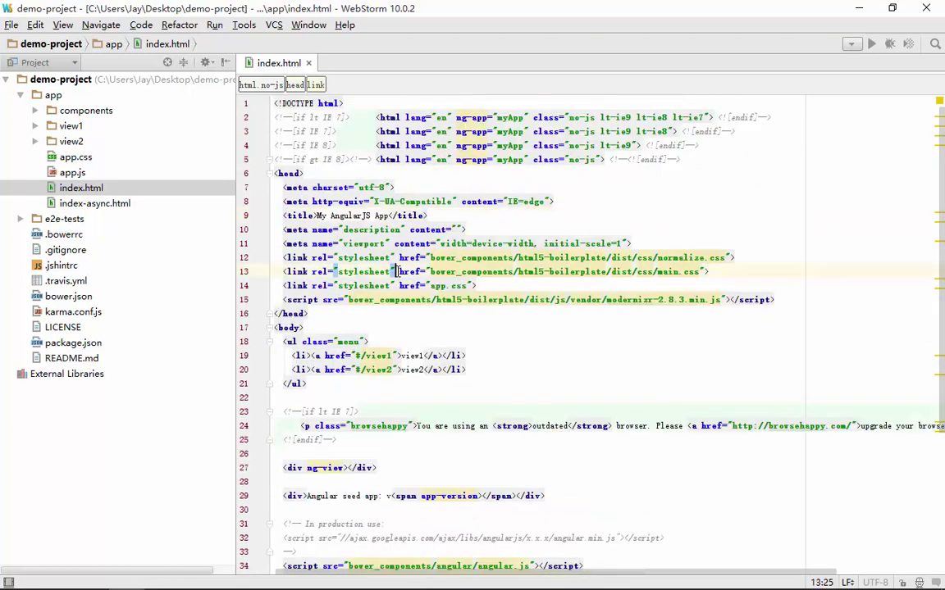
key(ctrl+a)
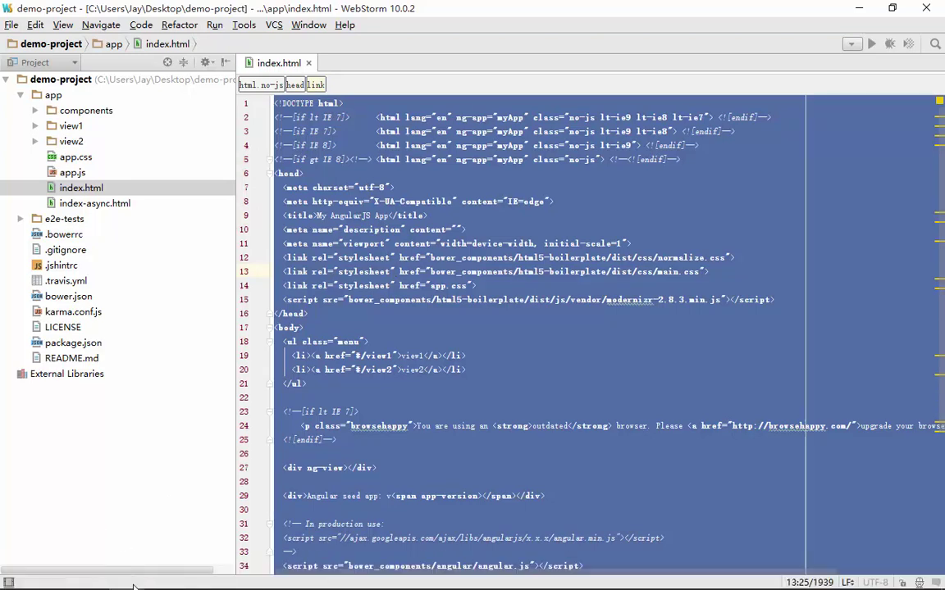
mouse_move(134, 586)
click(246, 488)
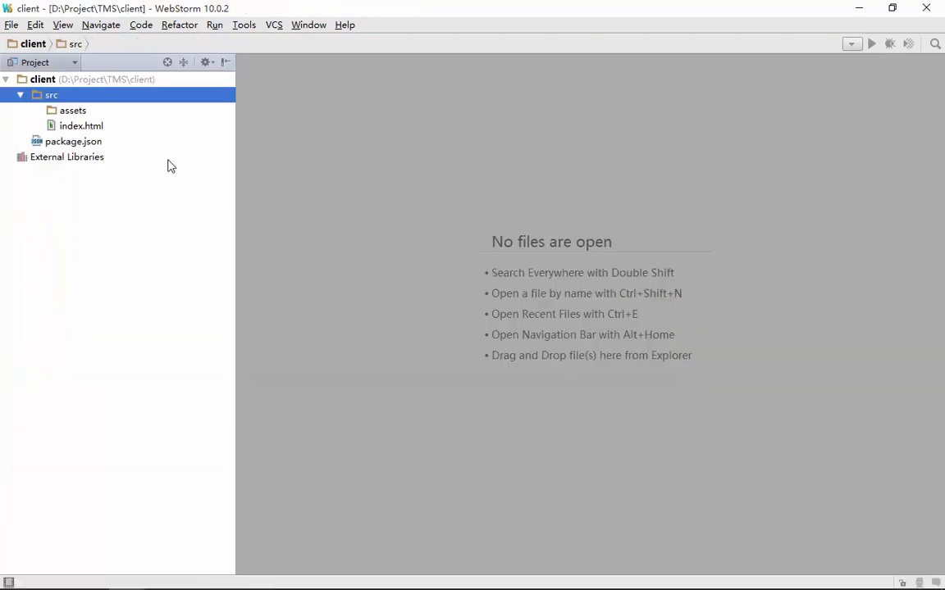
double_click(91, 125)
key(ctrl+v)
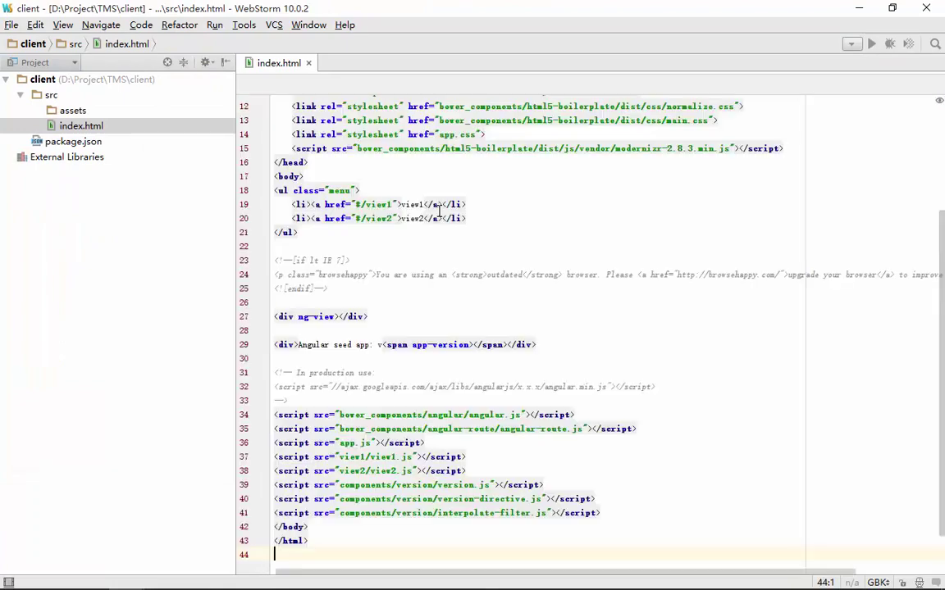
scroll(438, 210, up, 4)
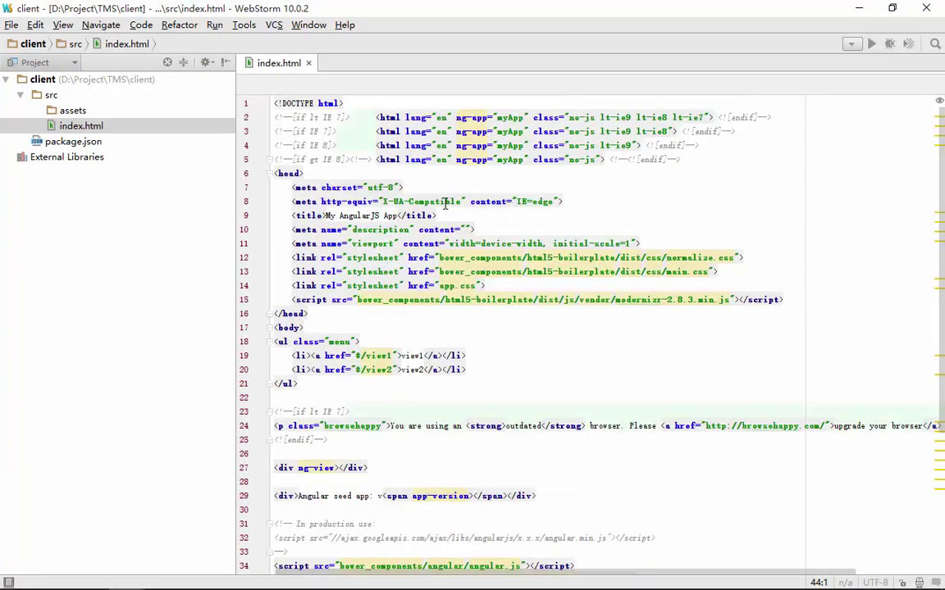
Step: Create a directory named plugins inside the client project's assets folder
click(72, 111)
right_click(72, 112)
mouse_move(152, 119)
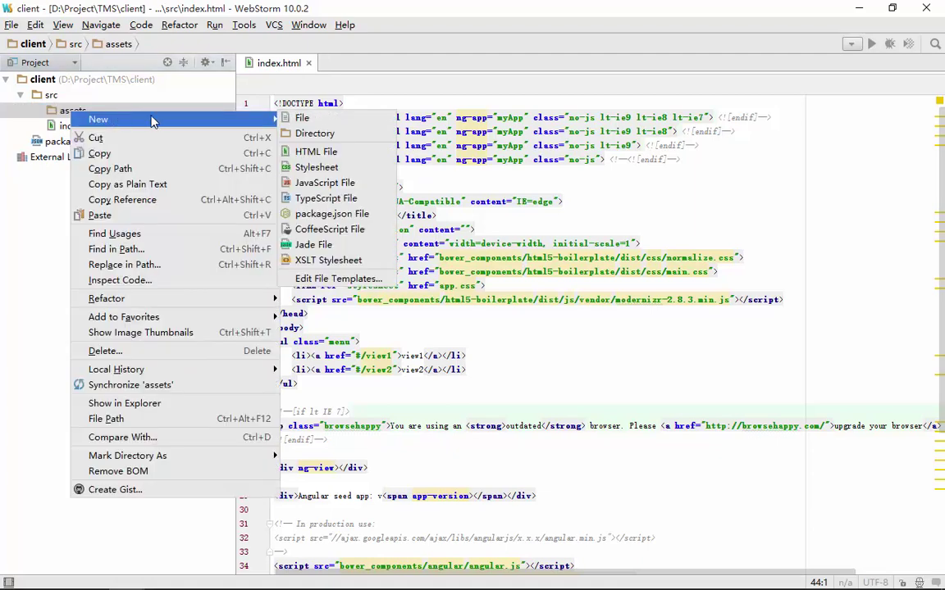
click(339, 136)
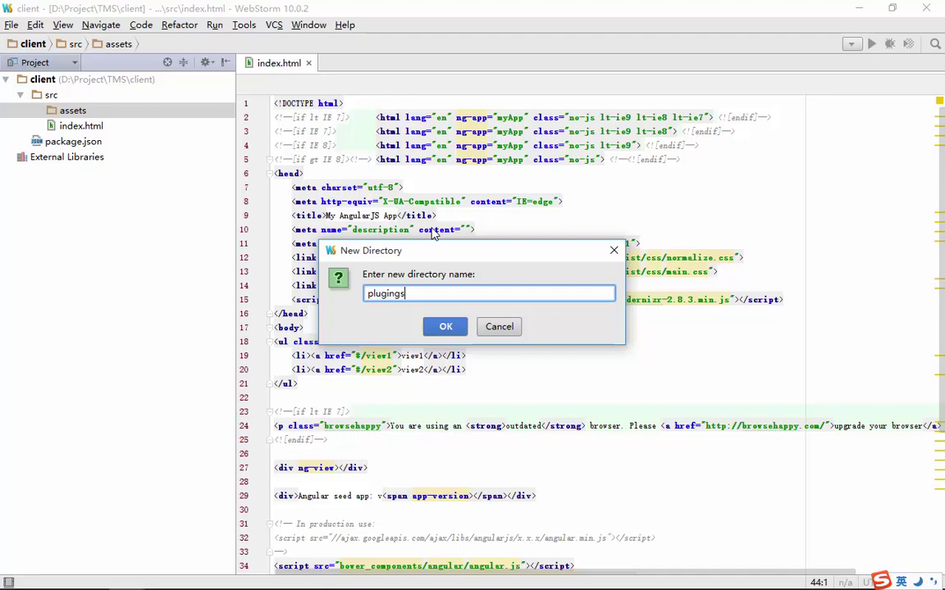
key(Return)
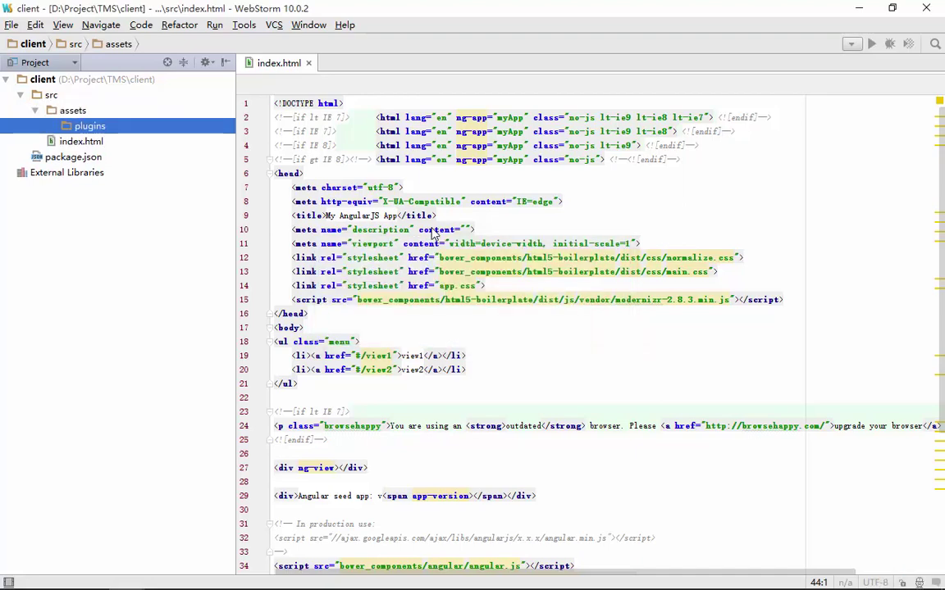
Step: Add a directory named angular inside the plugins folder
right_click(118, 130)
mouse_move(148, 131)
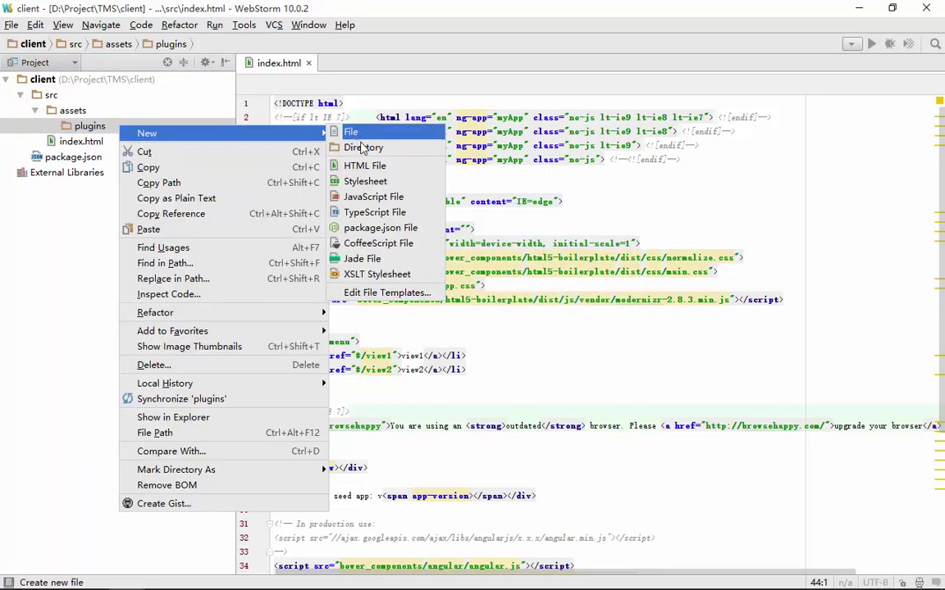
click(390, 147)
text(a)
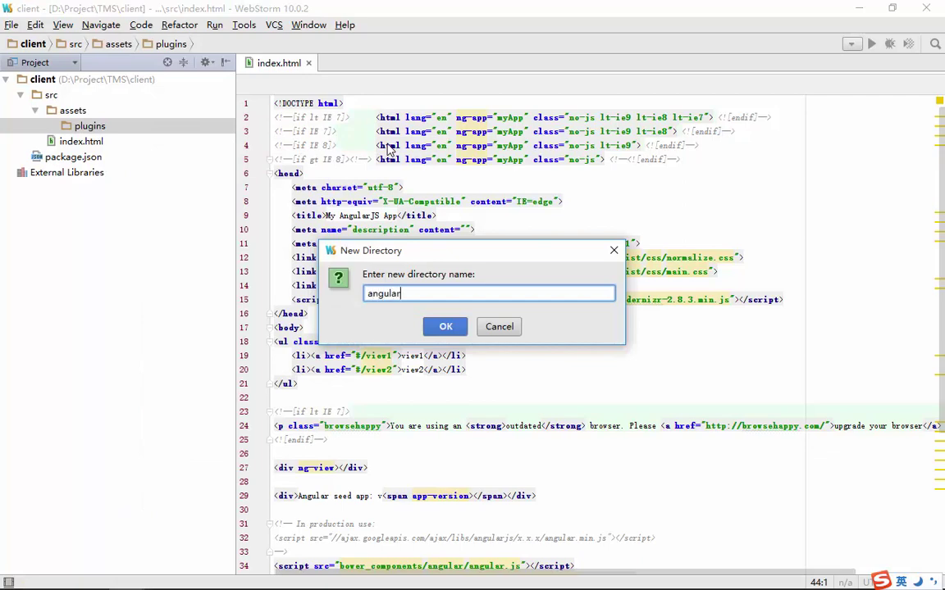
text(ngular)
key(Return)
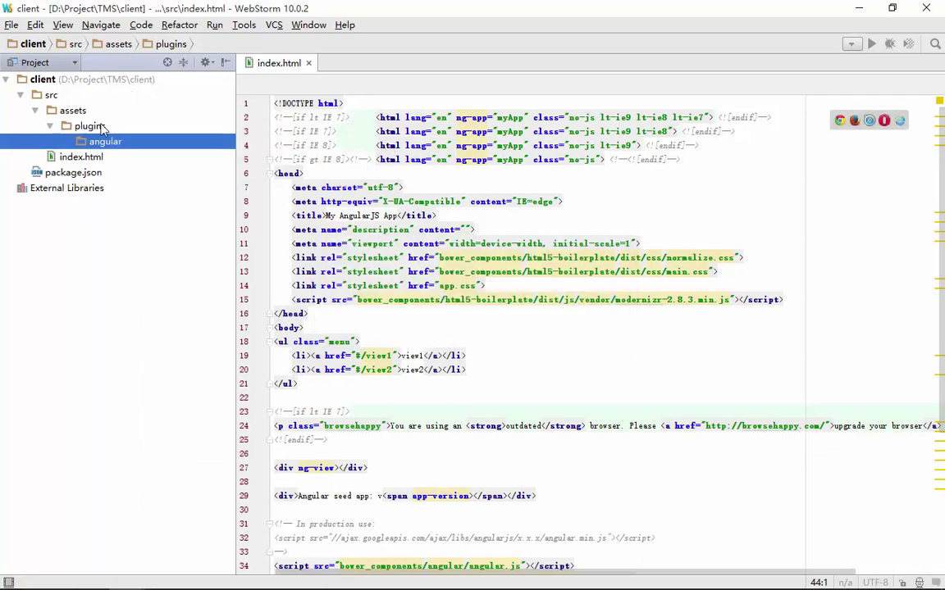
Step: Add a directory named jquery inside the plugins folder
click(97, 127)
right_click(97, 129)
mouse_move(123, 133)
click(337, 148)
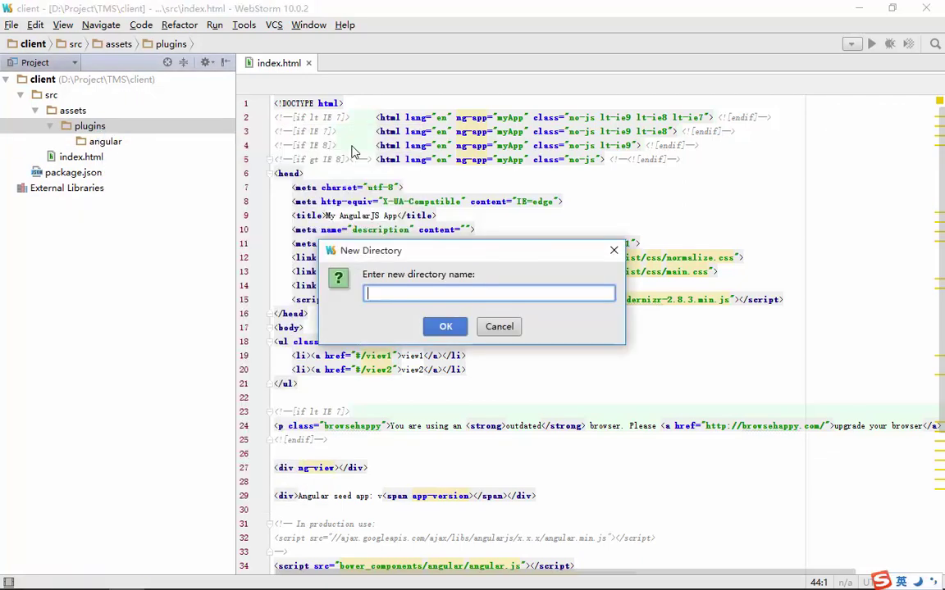
text(jquery)
key(Return)
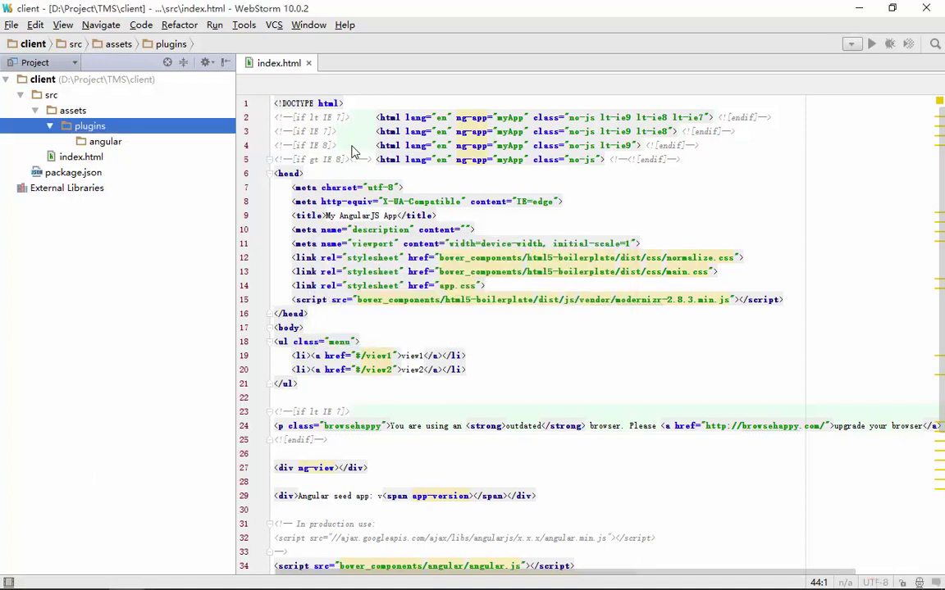
Step: Compare the plugins folder with the bower_components path in the normalize.css link of index.html
click(90, 125)
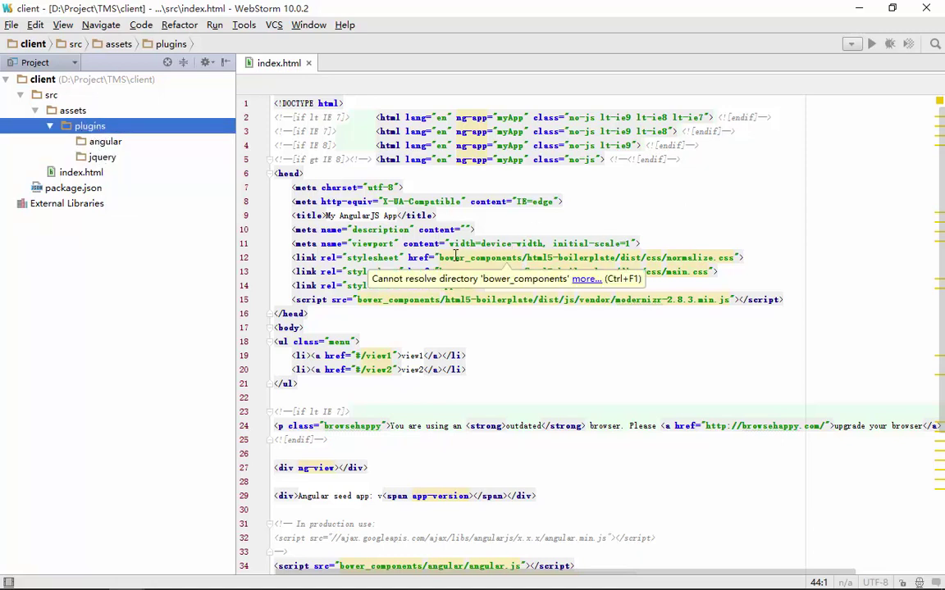
drag(449, 257, 518, 258)
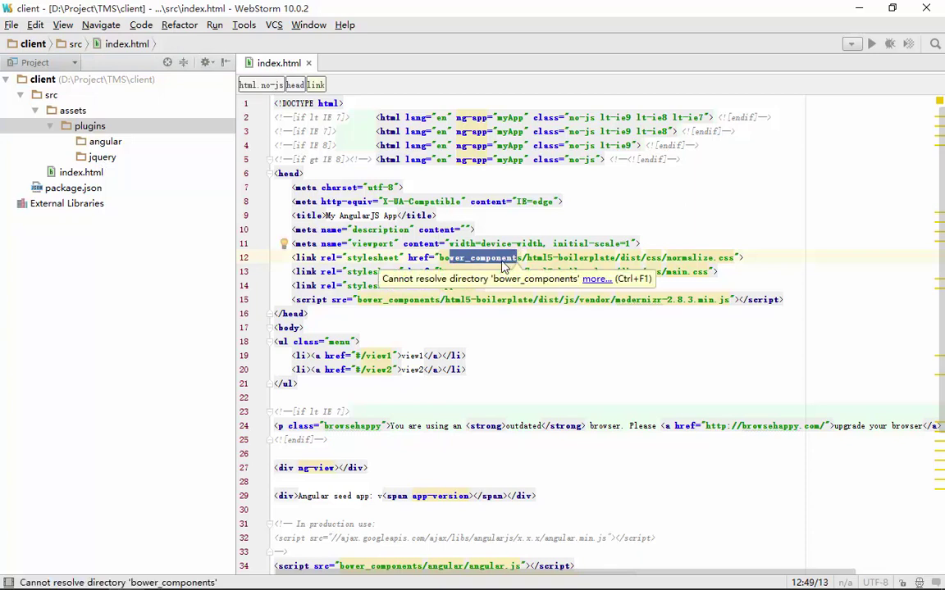
click(468, 257)
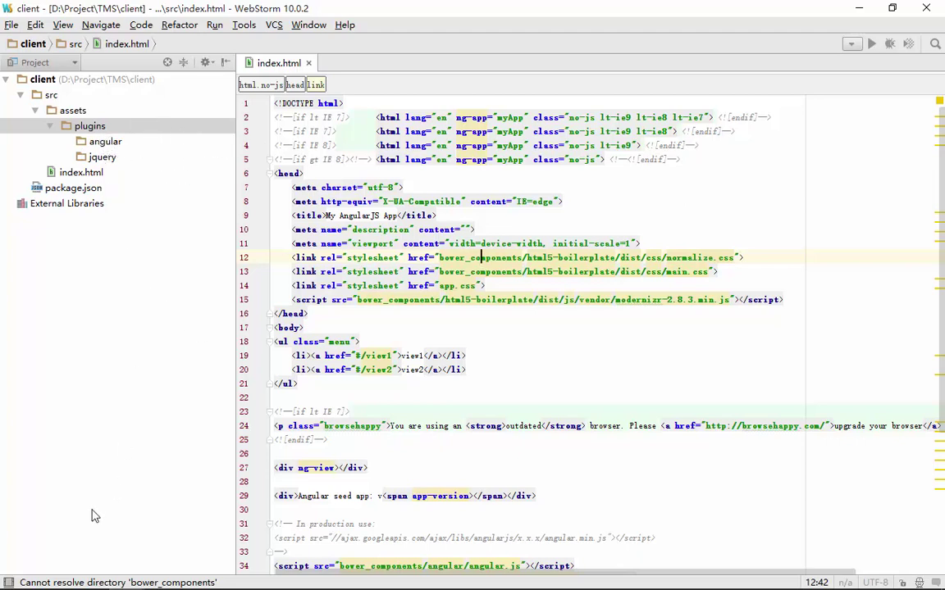
Step: Switch to the command prompt and check the installed Bower version with bower -v
mouse_move(54, 576)
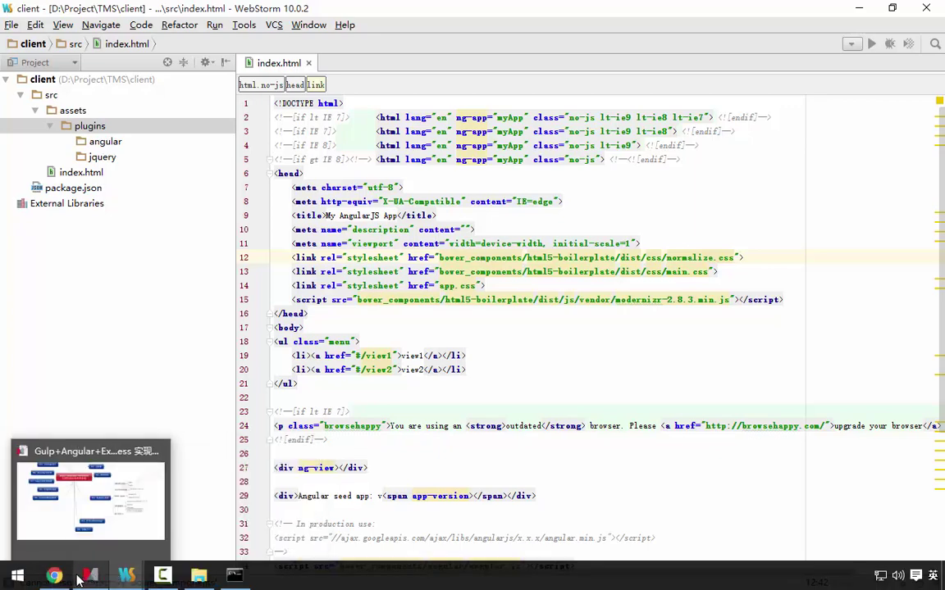
click(234, 576)
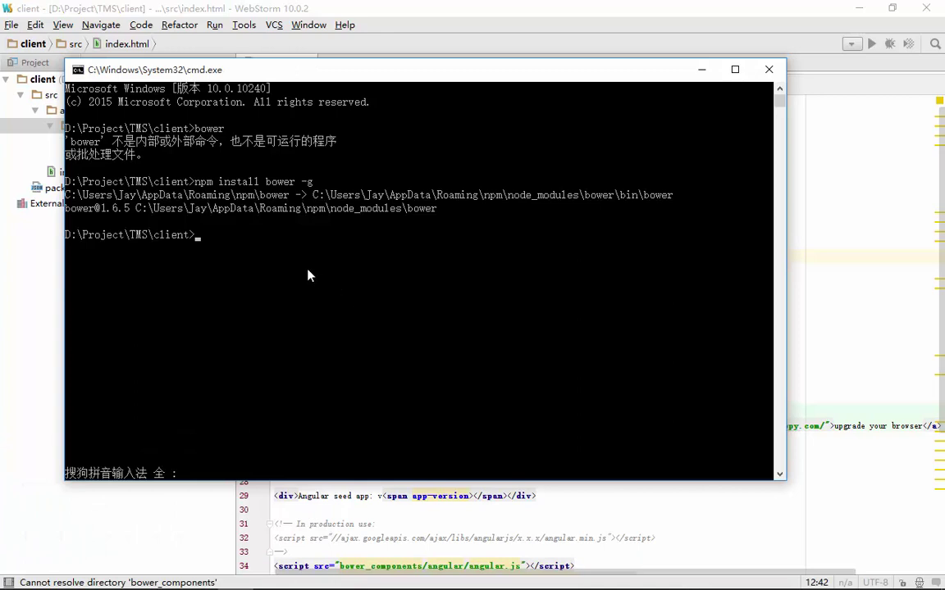
click(275, 252)
text(bower -v)
key(Return)
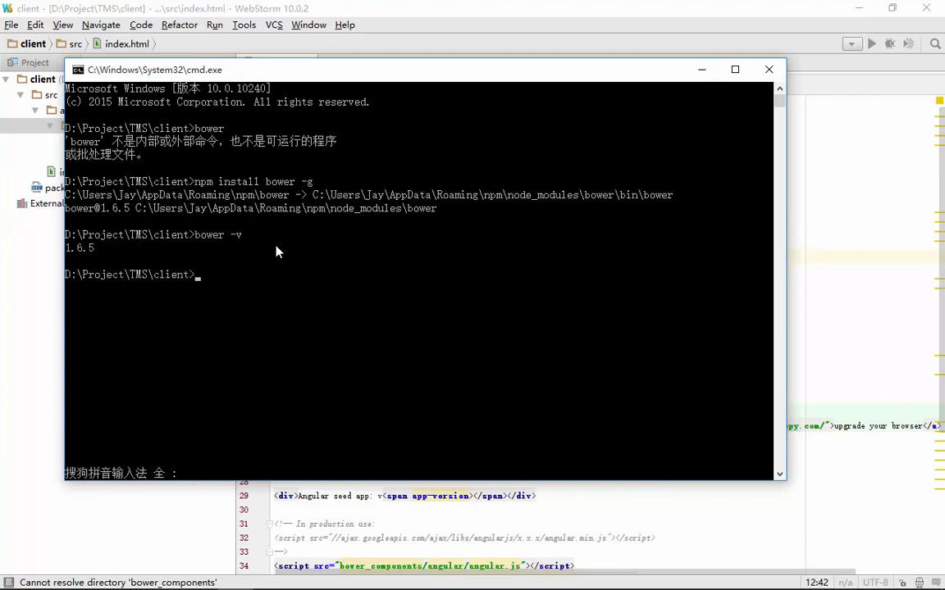
Step: Run bower init in the client project folder and decline anonymous usage statistics reporting
text(bower intal)
text(l)
key(BackSpace)
key(BackSpace)
key(BackSpace)
key(BackSpace)
key(BackSpace)
key(BackSpace)
text(ini)
key(Return)
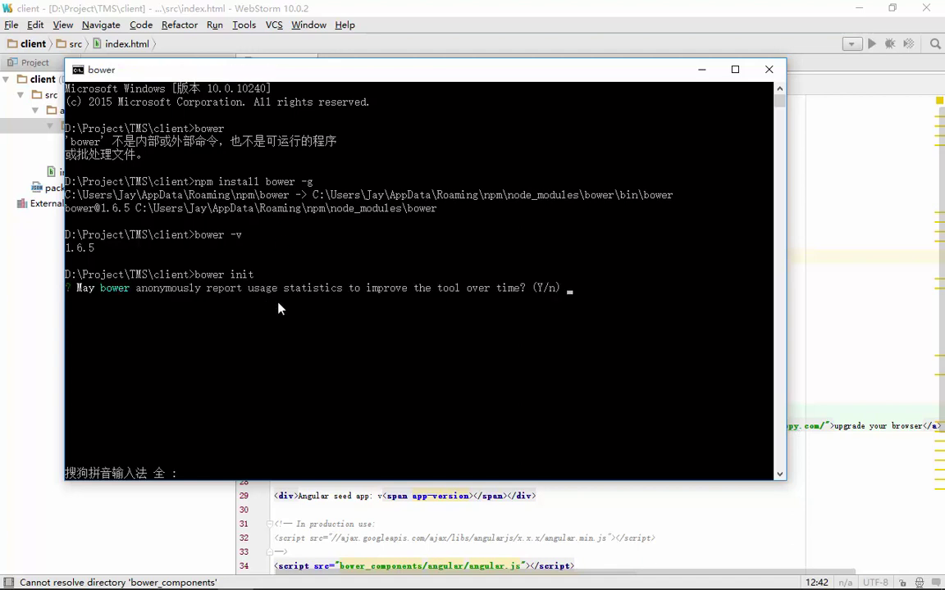
text(n)
key(Return)
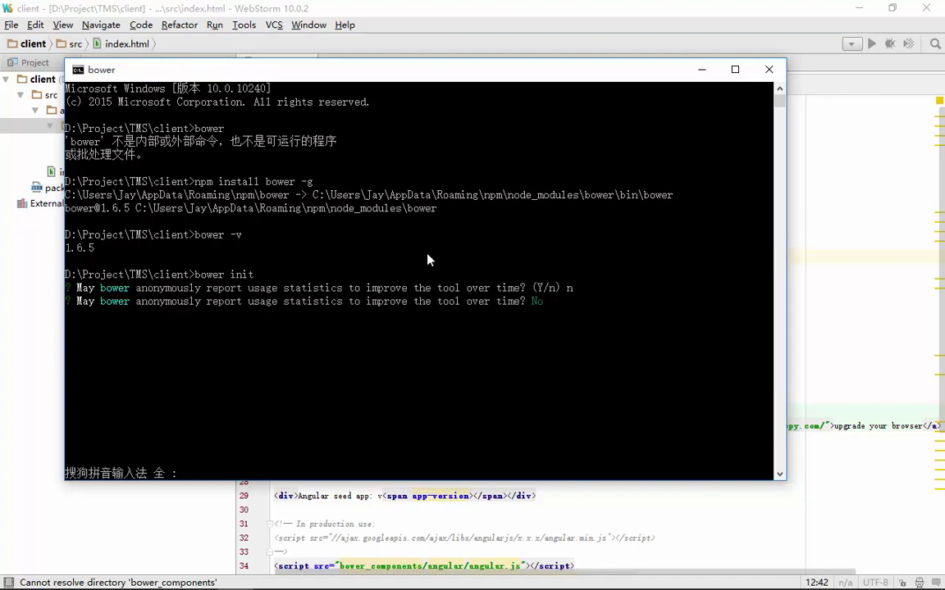
Step: Accept the offered bower init values from name through homepage, with main file index.js, keywords Task,Management and license MIT
key(Return)
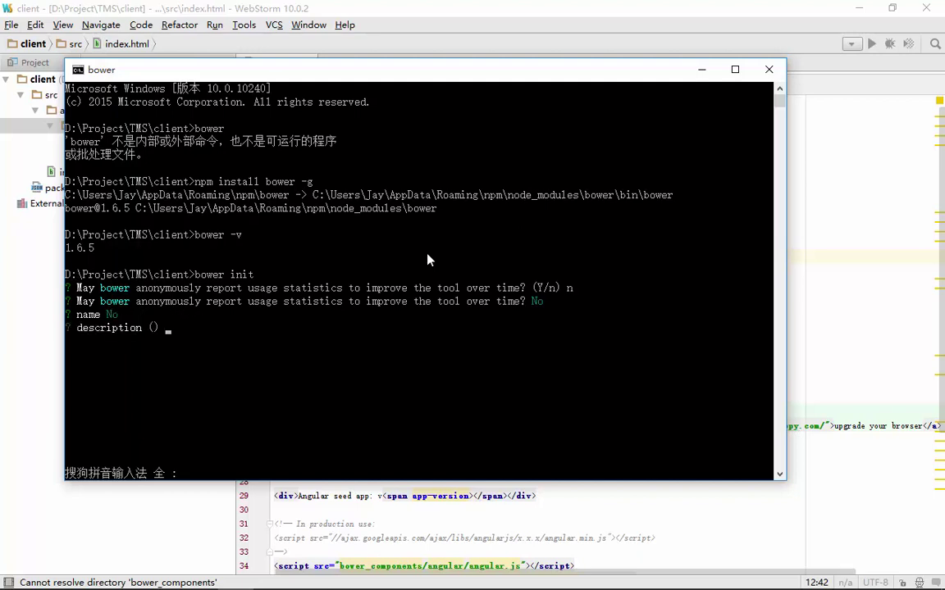
key(Return)
key(Return)
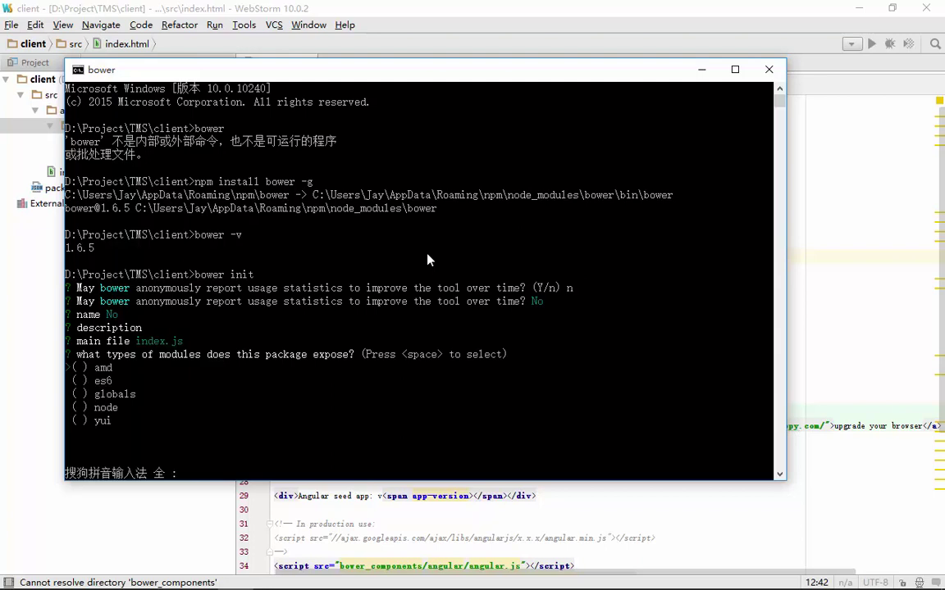
key(Return)
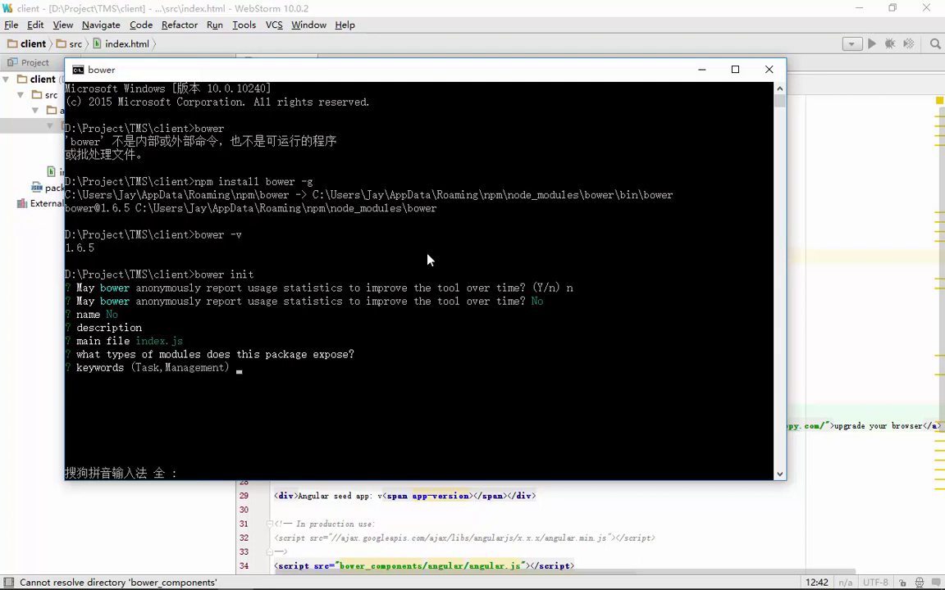
key(Return)
key(Return)
key(Return)
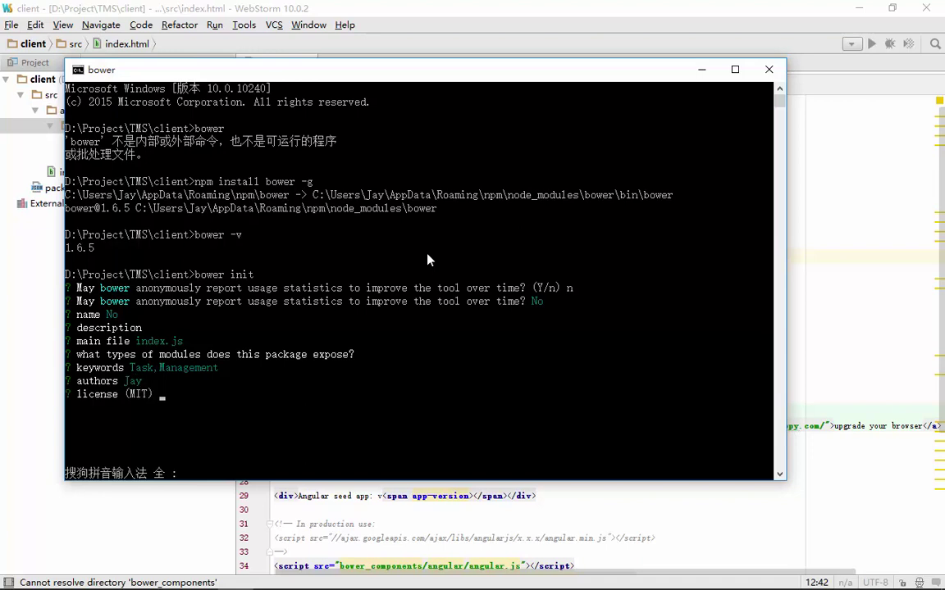
key(Return)
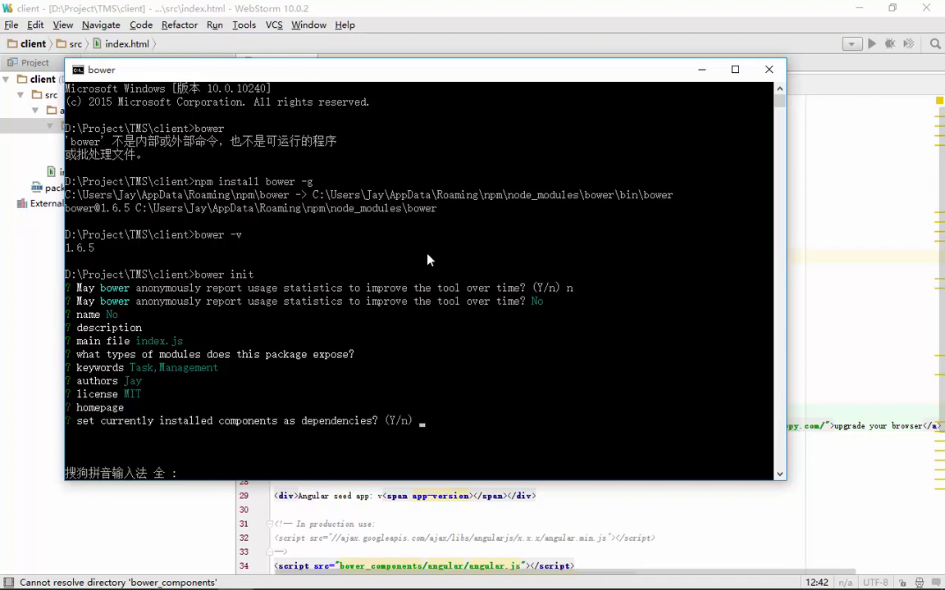
Step: Answer yes to setting installed components as dependencies and to adding commonly ignored files to the ignore list
text(n)
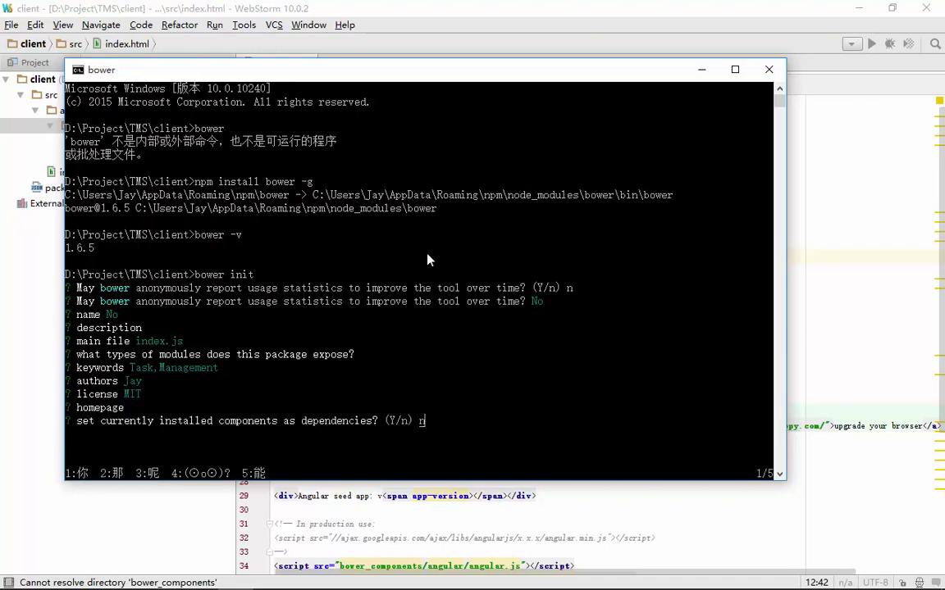
key(Return)
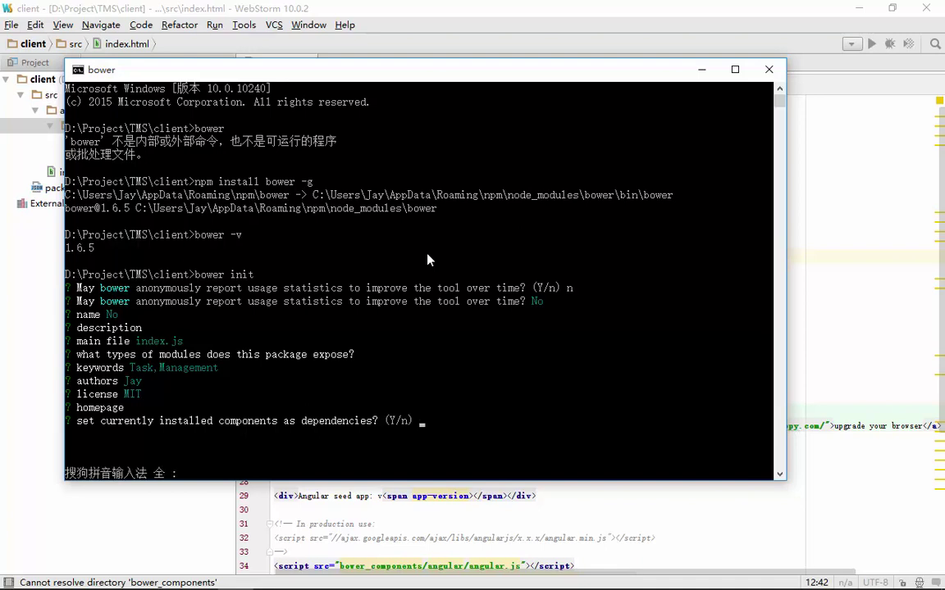
text(Y)
key(Return)
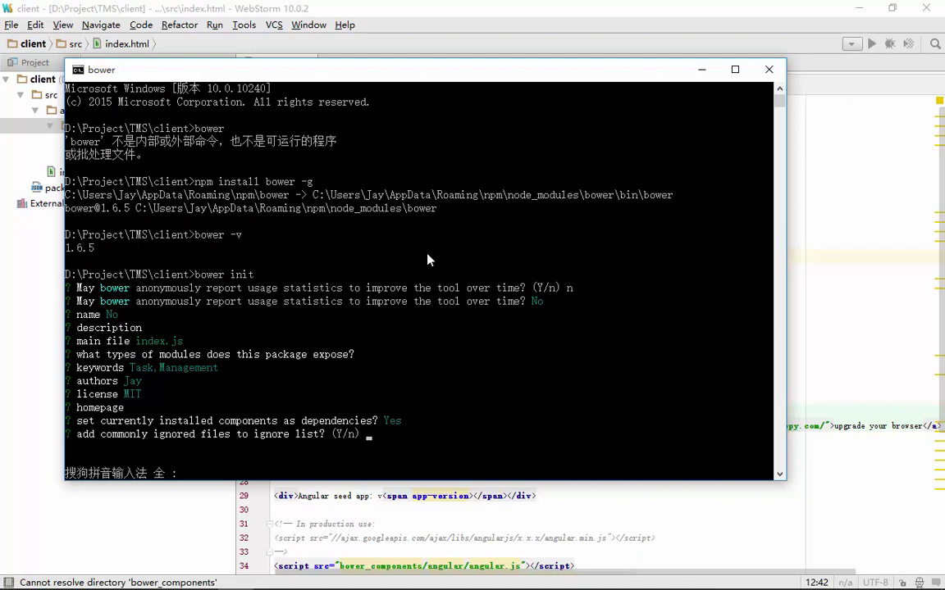
text(Y)
key(Return)
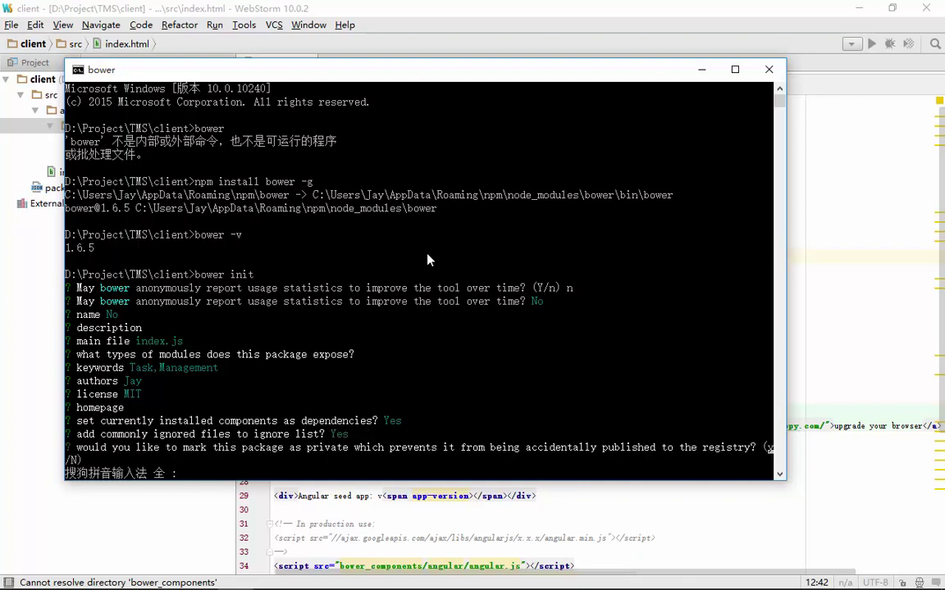
Step: Decline marking the package as private and approve the generated Bower configuration
key(Return)
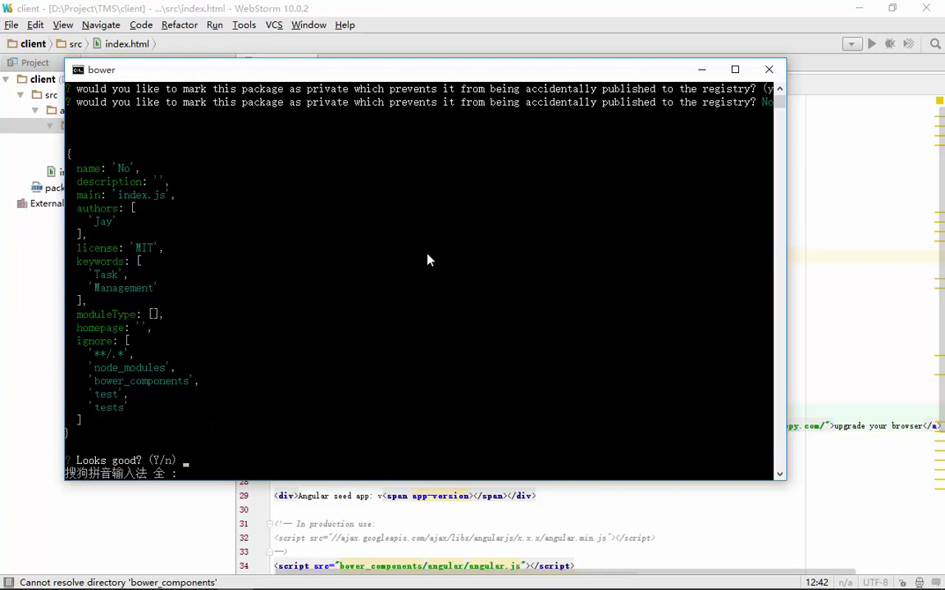
text(yes)
key(BackSpace)
key(BackSpace)
key(Return)
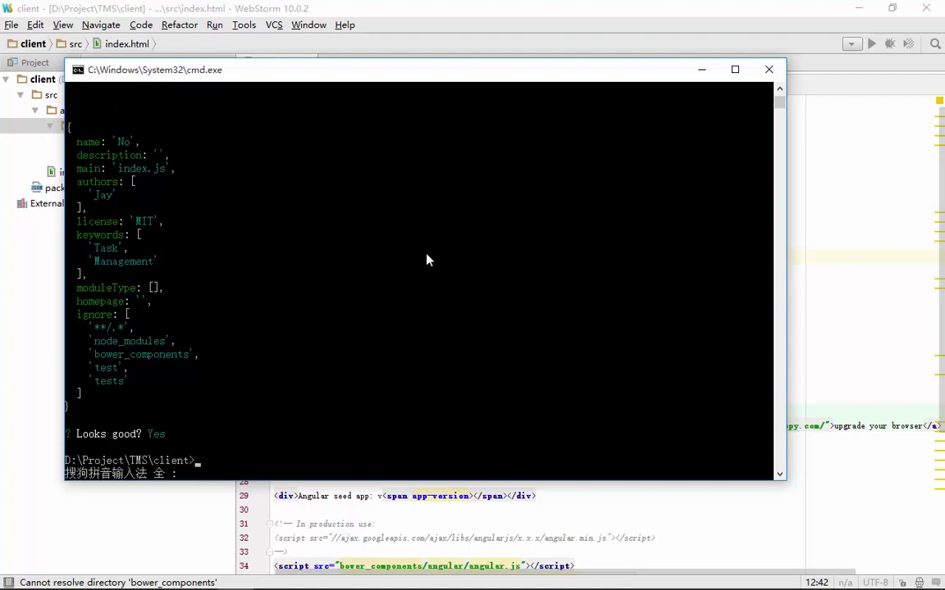
Step: Switch to WebStorm and set the name in bower.json to tms_client, copied from the name in package.json
click(37, 136)
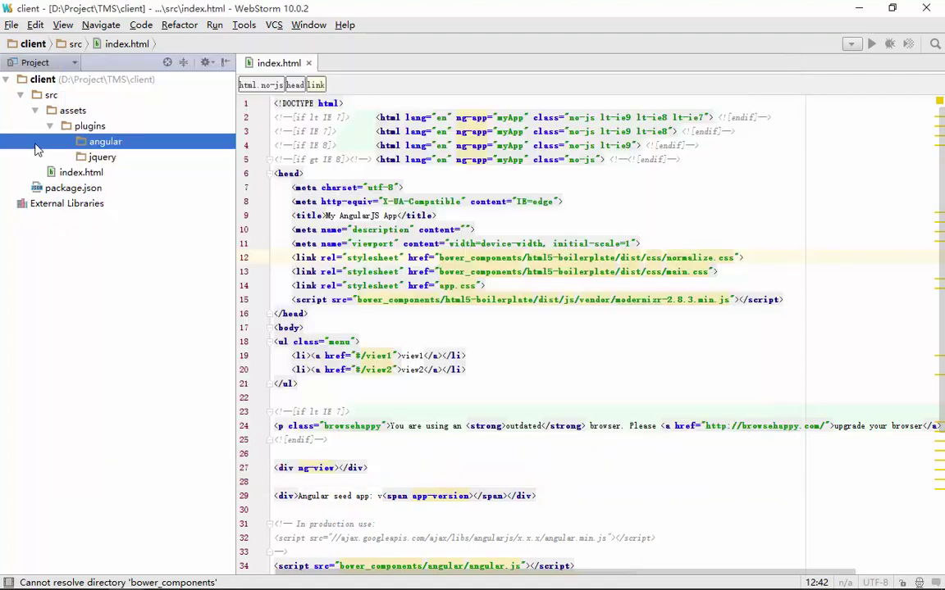
double_click(82, 189)
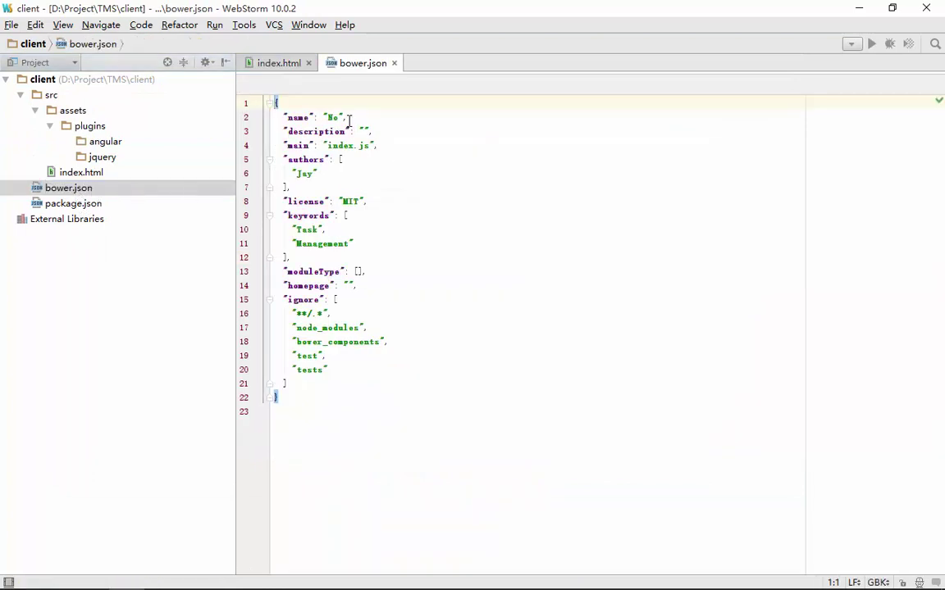
double_click(100, 204)
double_click(345, 116)
key(ctrl+c)
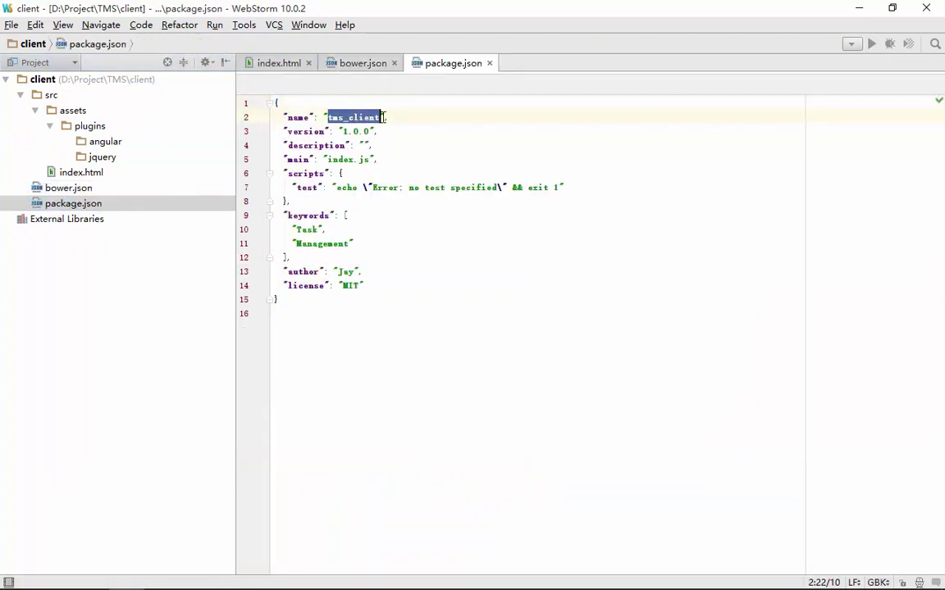
click(365, 65)
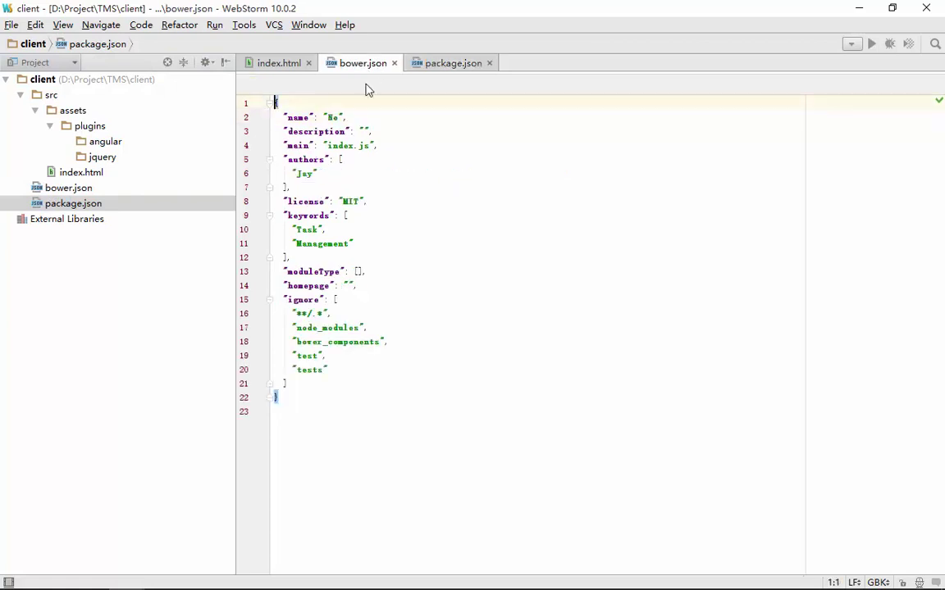
double_click(333, 117)
key(ctrl+v)
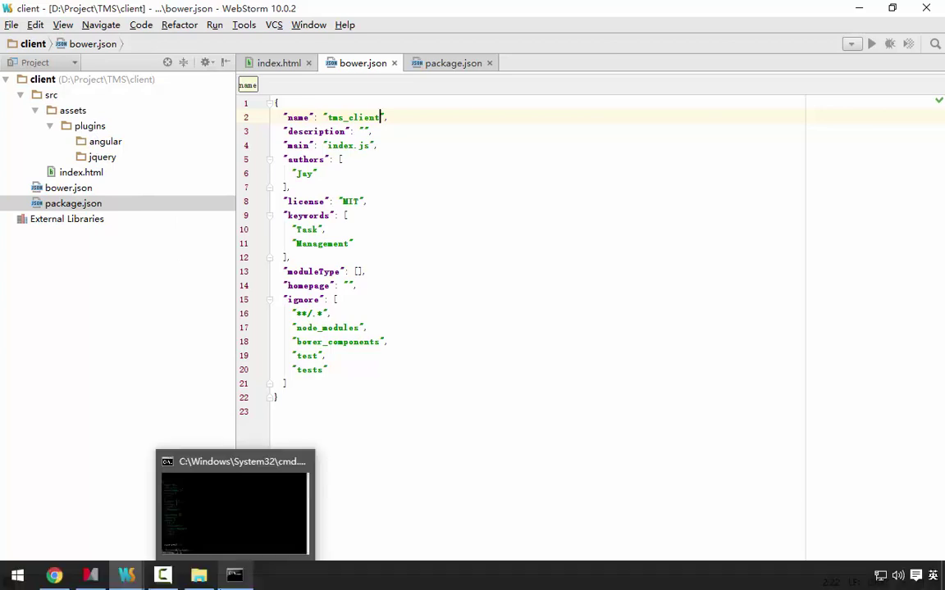
Step: Switch to the command prompt and try to install jQuery with bower install jquery --save
click(236, 579)
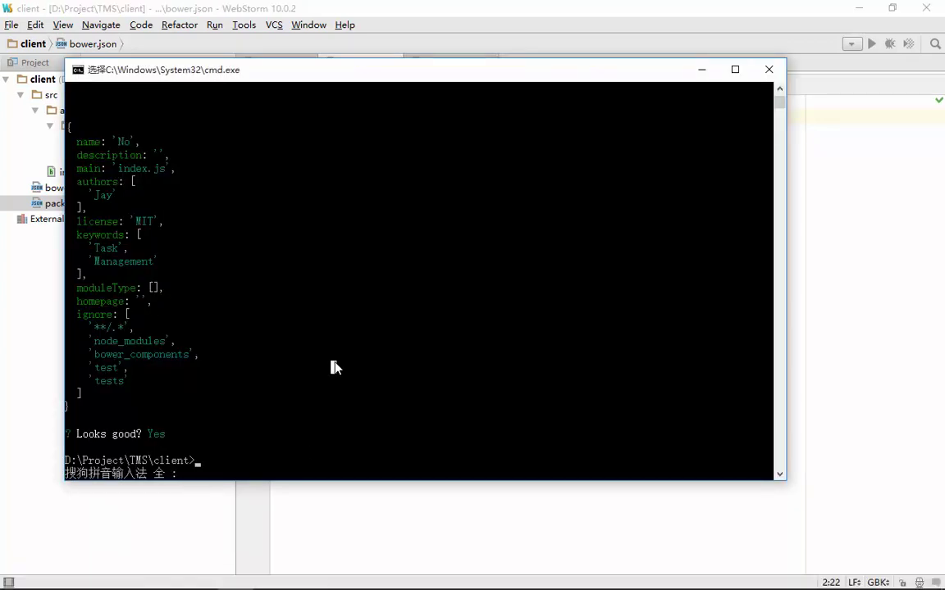
text(bower instal)
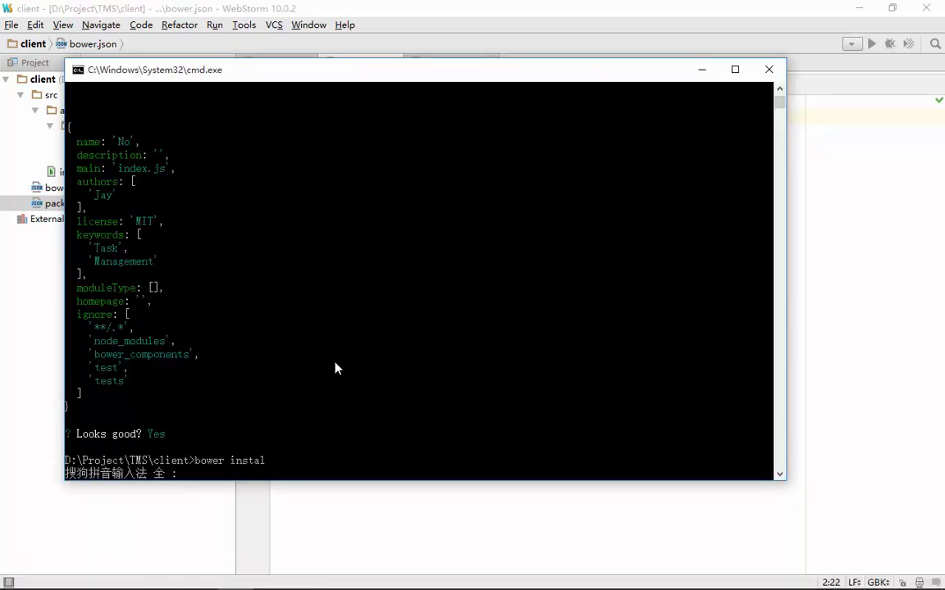
text(l jquery --save)
key(Return)
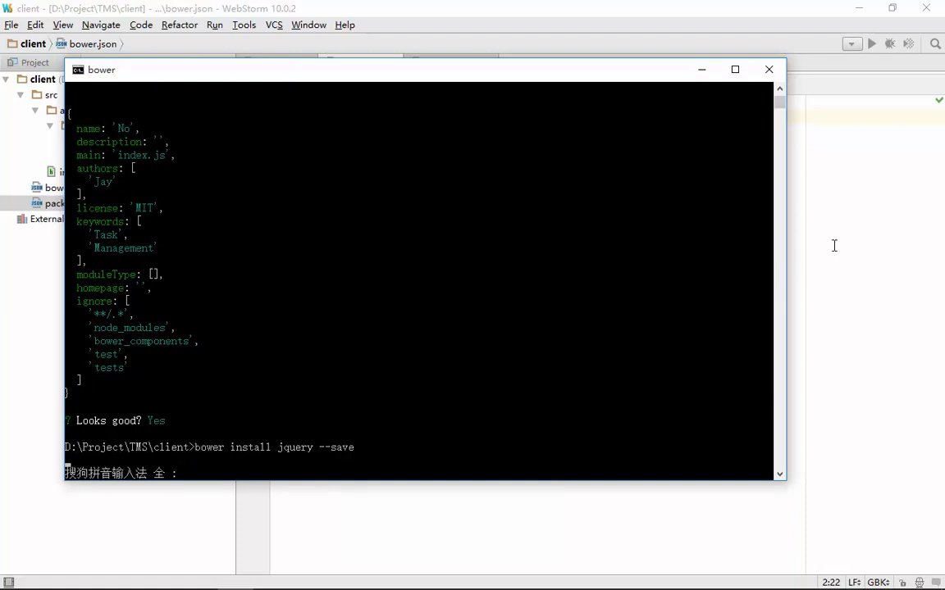
Step: Switch to the desktop and extract the Angular archive there into a folder named angular-1.4.7
click(854, 228)
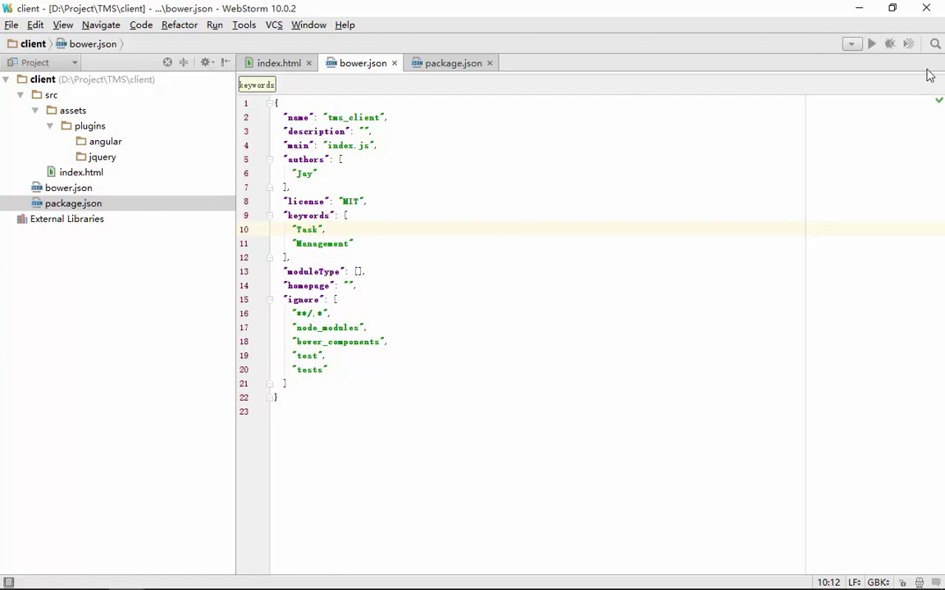
click(861, 12)
click(782, 72)
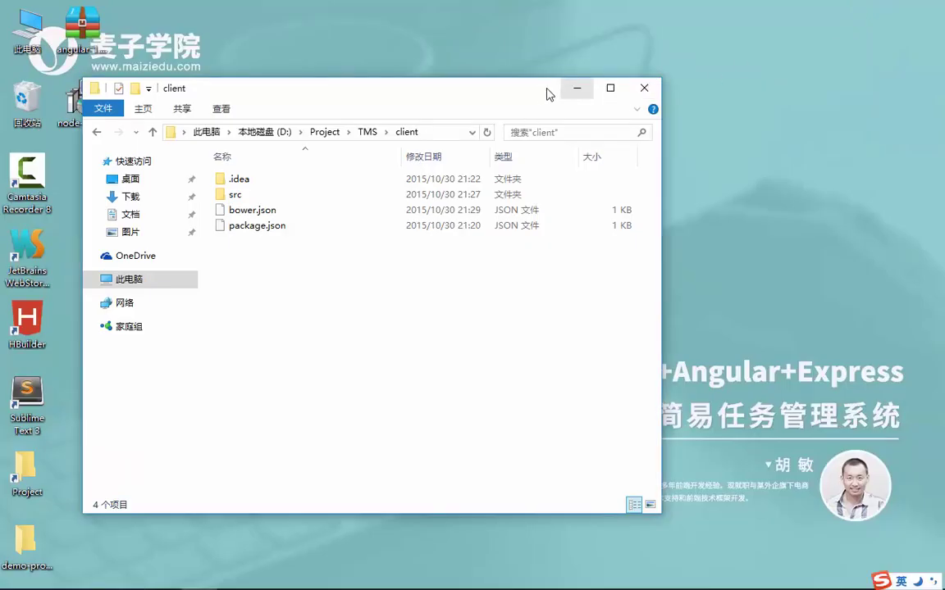
drag(547, 94, 727, 88)
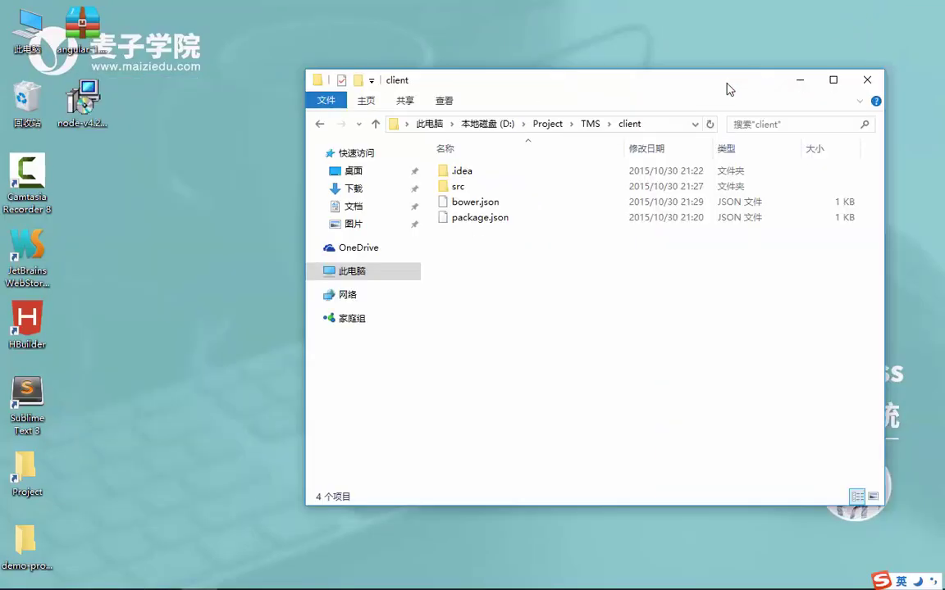
right_click(88, 37)
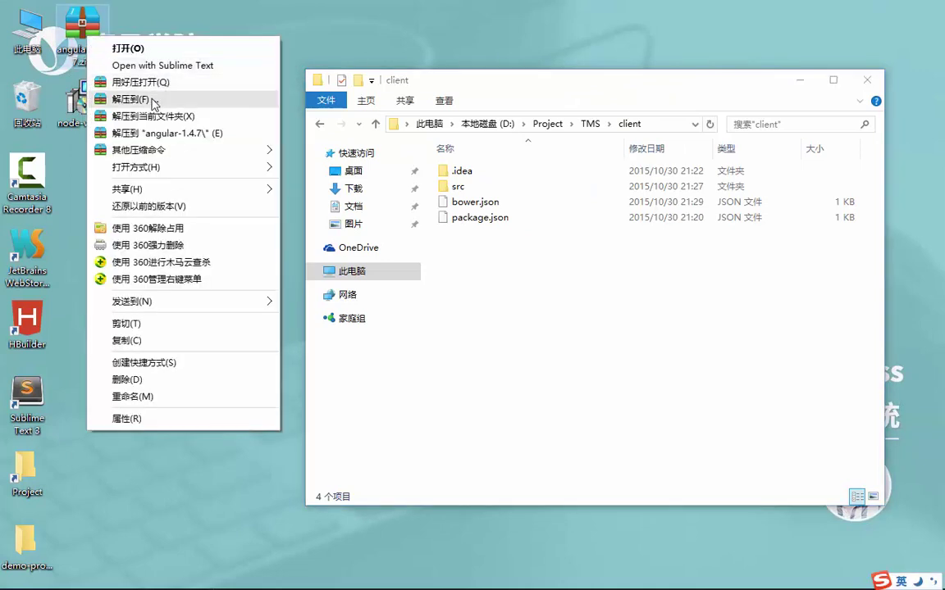
click(177, 99)
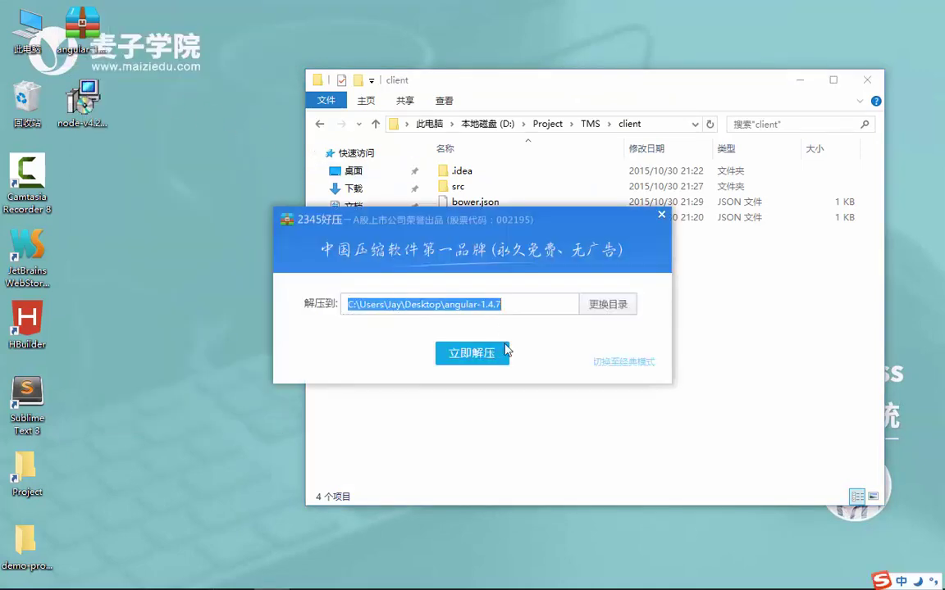
click(474, 351)
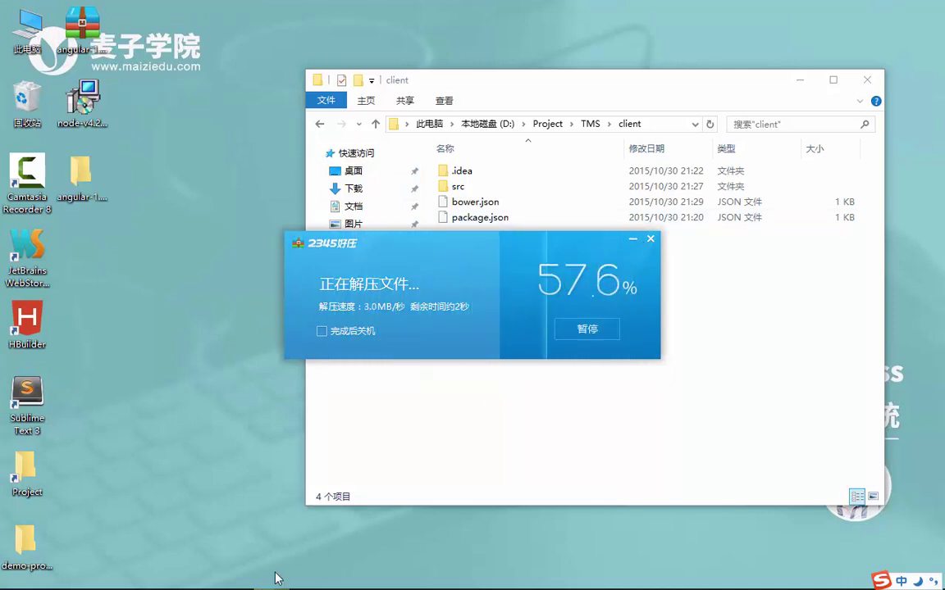
Step: Bring up the command prompt and look through the extracted files in the angular-1.4.7 folder
mouse_move(198, 576)
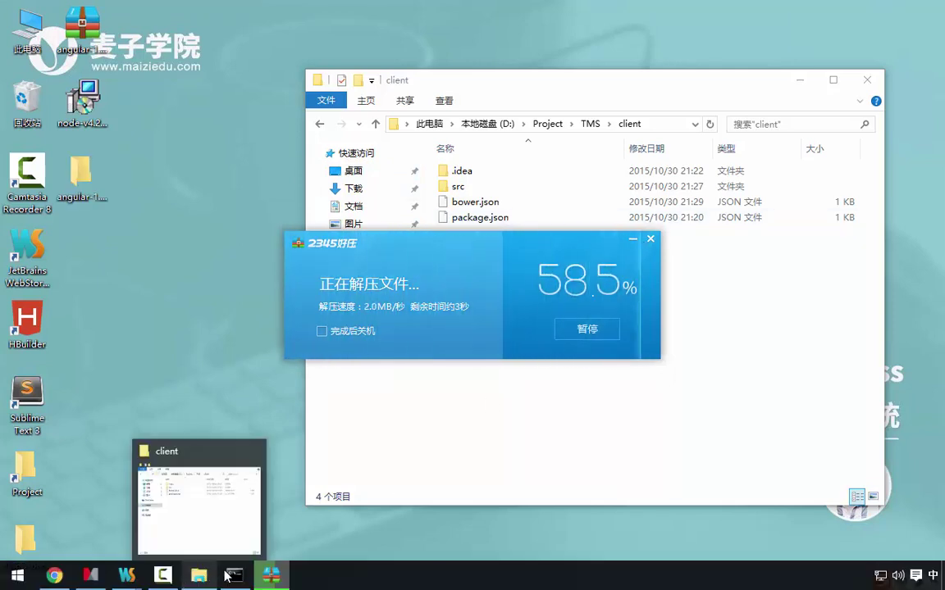
mouse_move(243, 575)
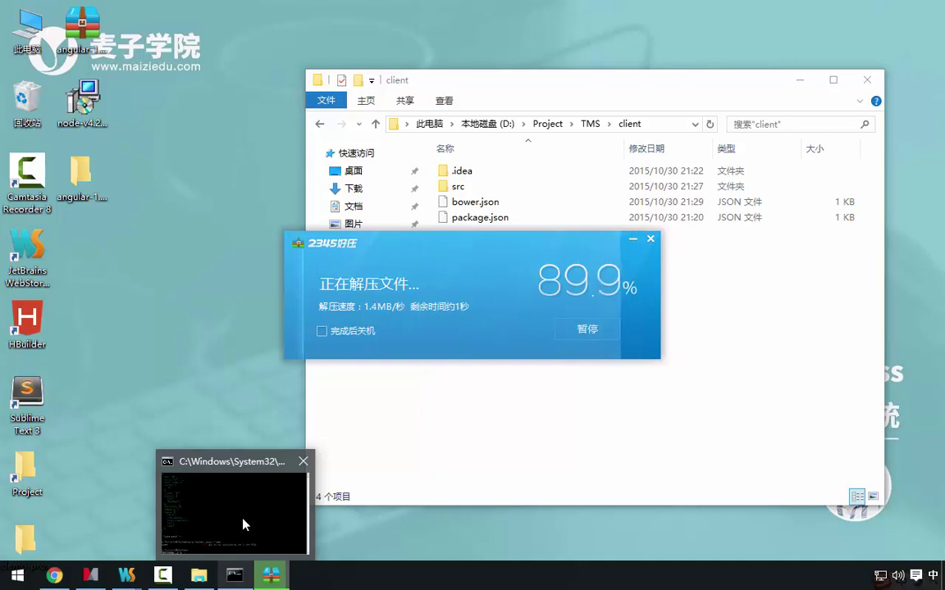
click(235, 573)
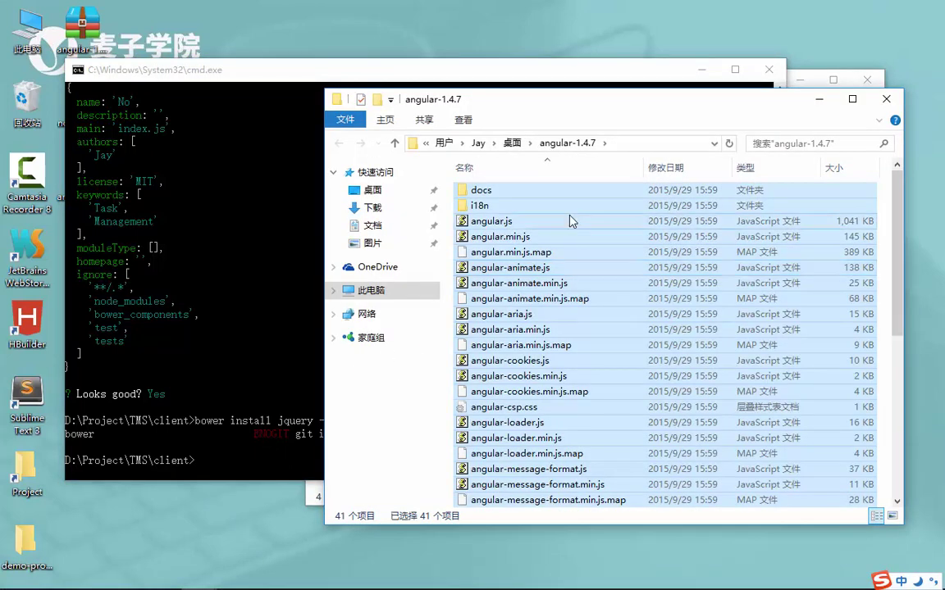
click(572, 221)
scroll(572, 246, down, 7)
Step: Examine the output of the bower install jquery --save command in the command prompt
click(280, 276)
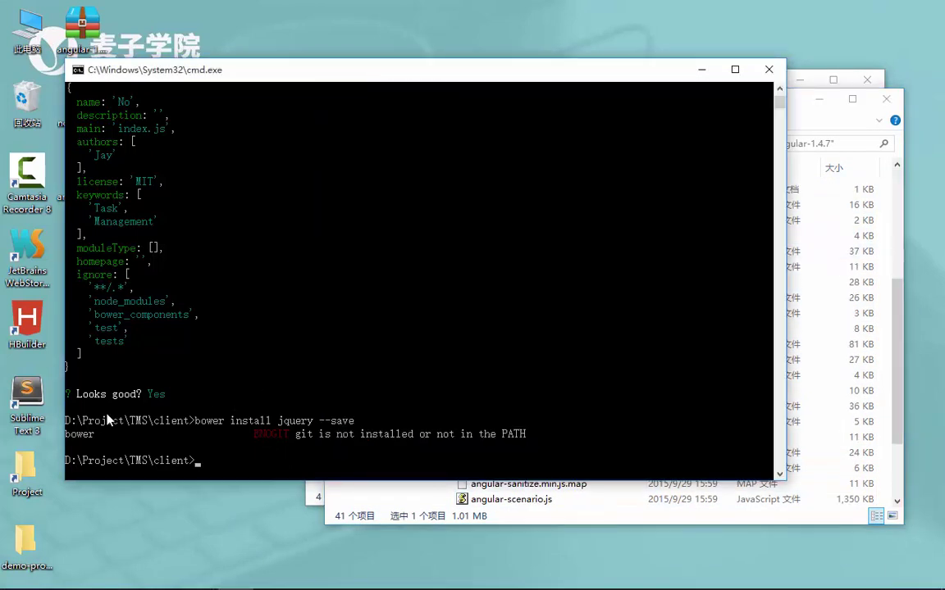
drag(86, 420, 331, 427)
click(374, 420)
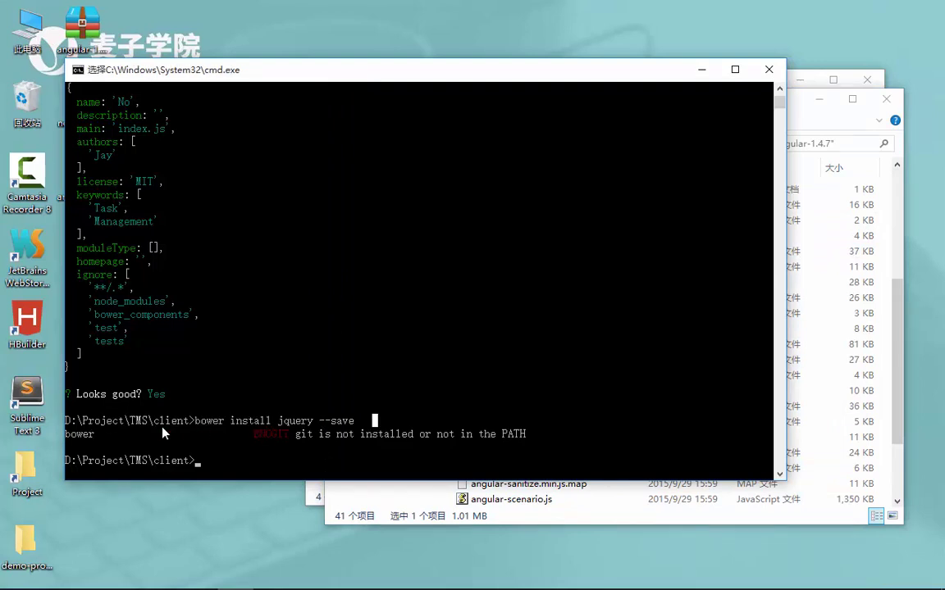
drag(142, 420, 382, 435)
click(304, 420)
click(357, 420)
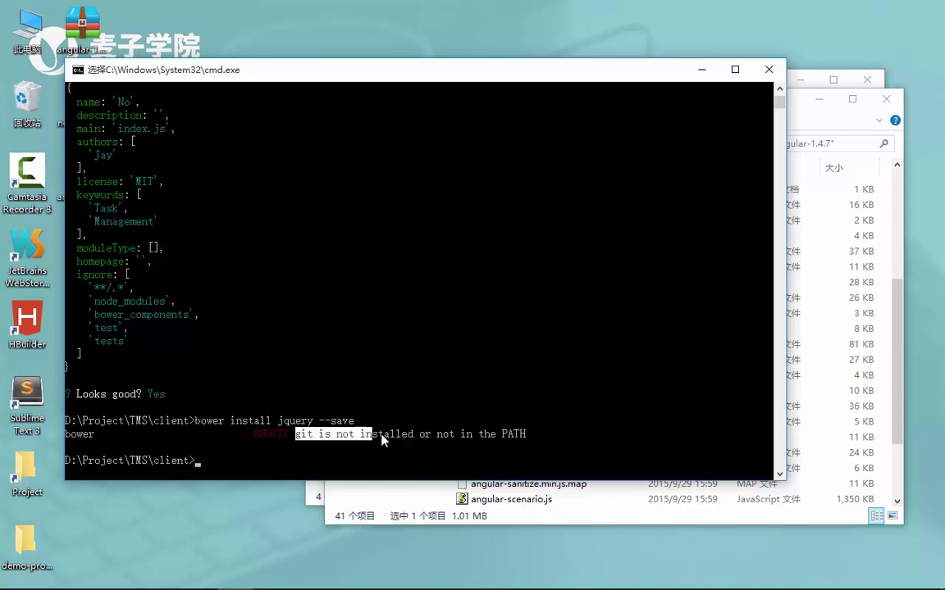
click(531, 379)
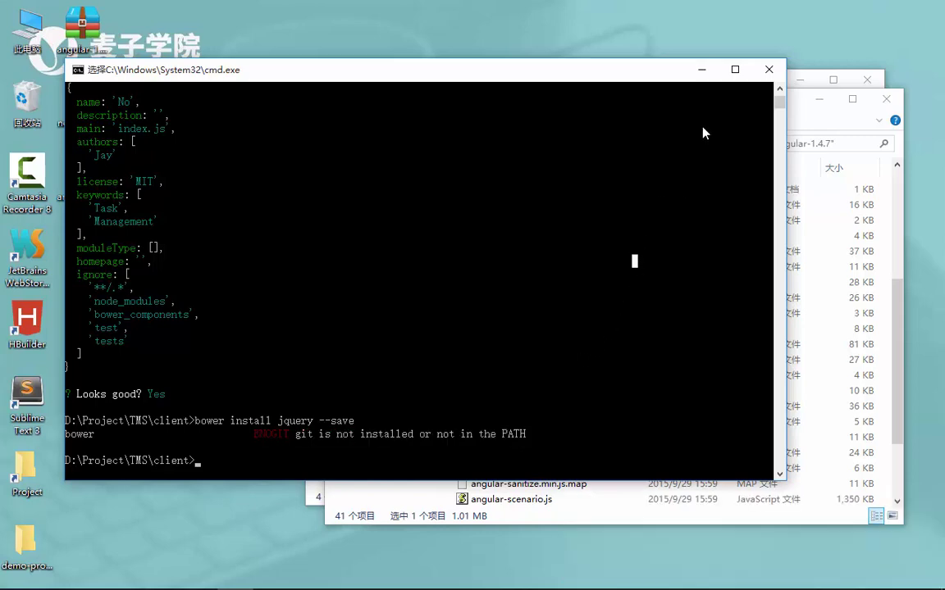
Step: Open the Project folder from the desktop and launch the Git-1.9.5-preview20141217.exe installer
click(702, 73)
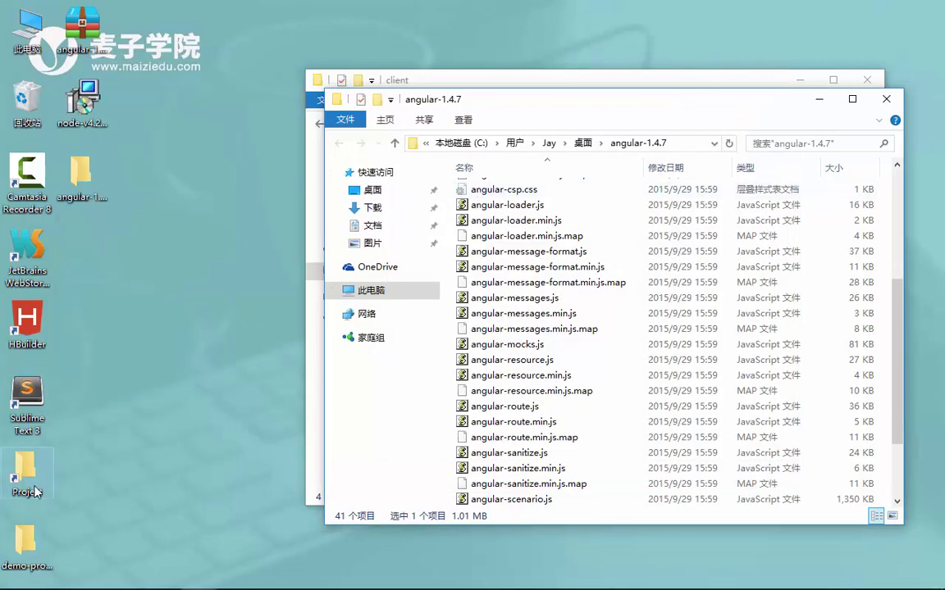
double_click(28, 471)
double_click(273, 103)
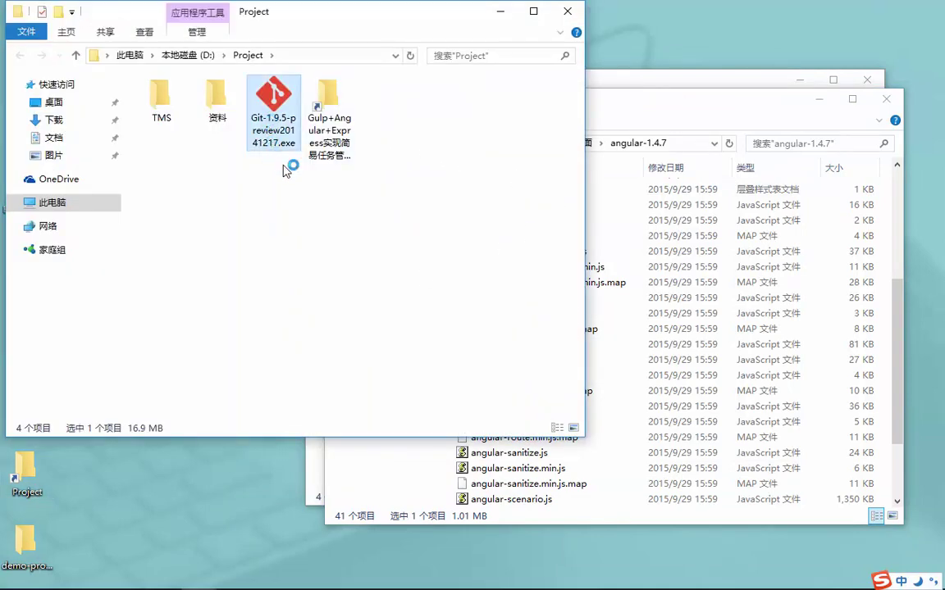
click(535, 313)
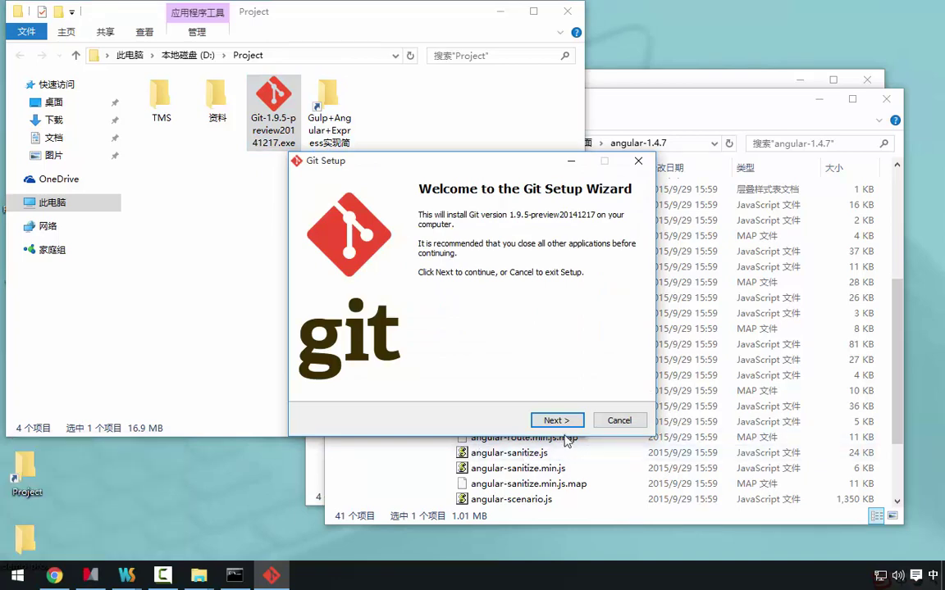
Step: Install Git into C:\Program Files (x86)\Git with the default components and the "Use Git from Git Bash only" PATH option
click(558, 420)
click(560, 421)
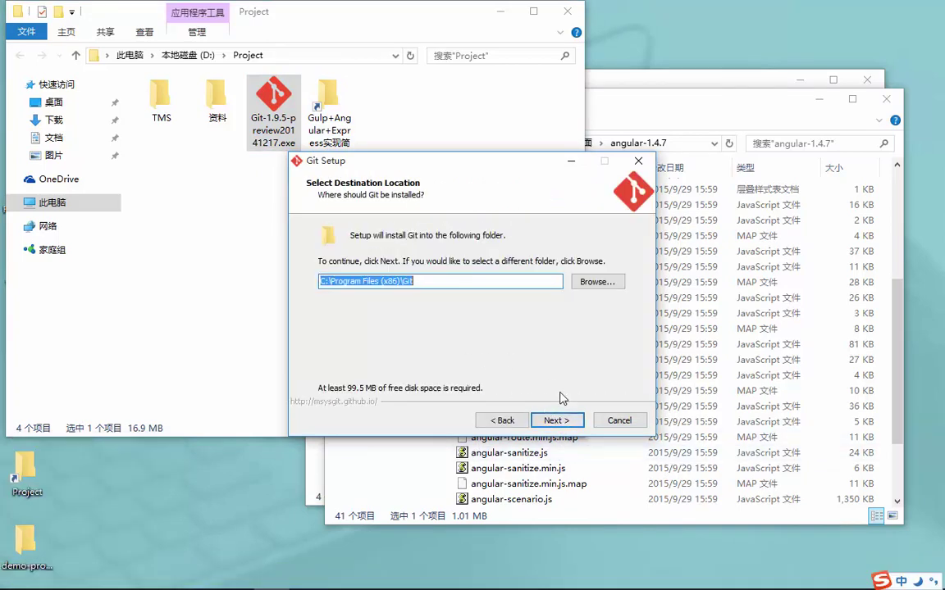
click(562, 420)
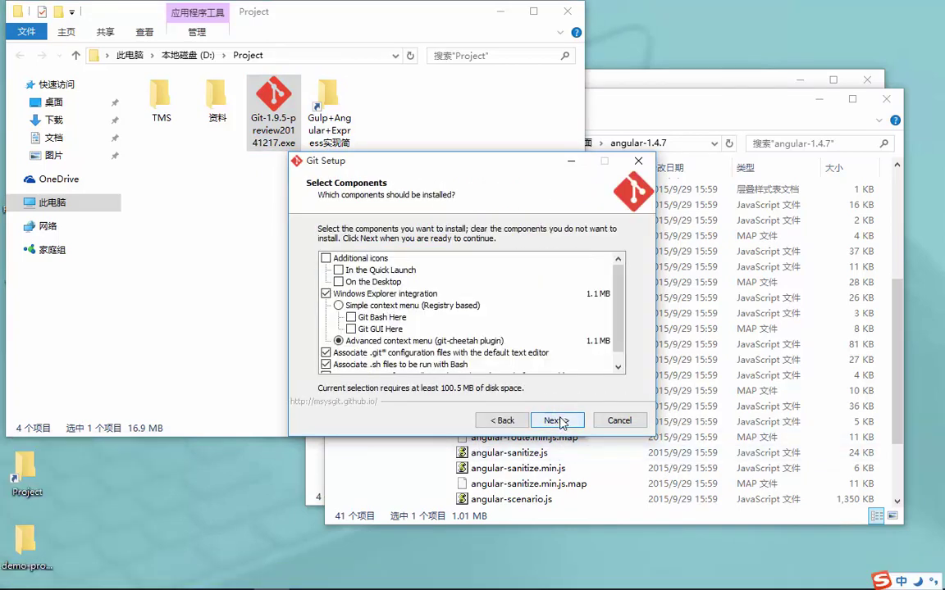
click(560, 421)
click(562, 421)
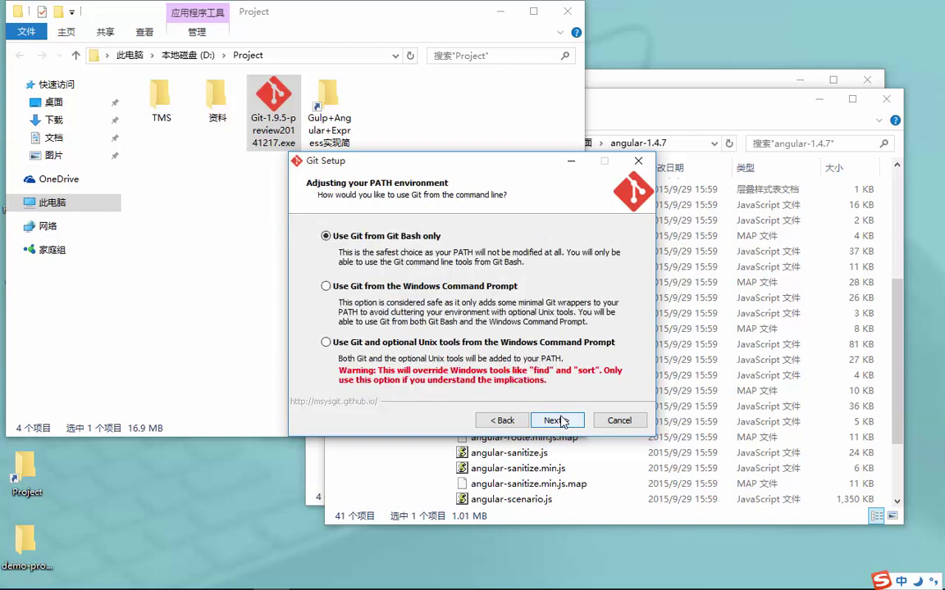
click(563, 422)
click(563, 422)
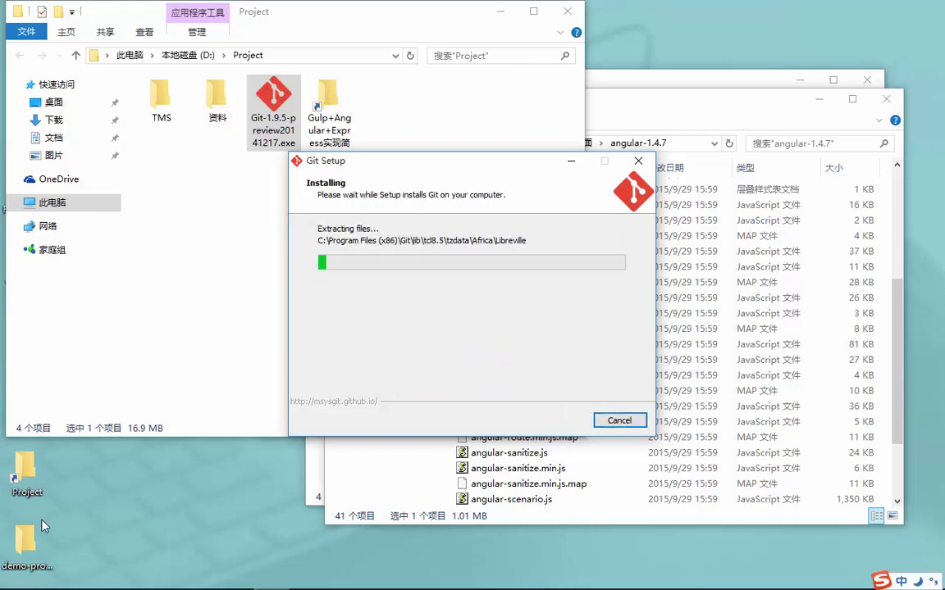
click(51, 576)
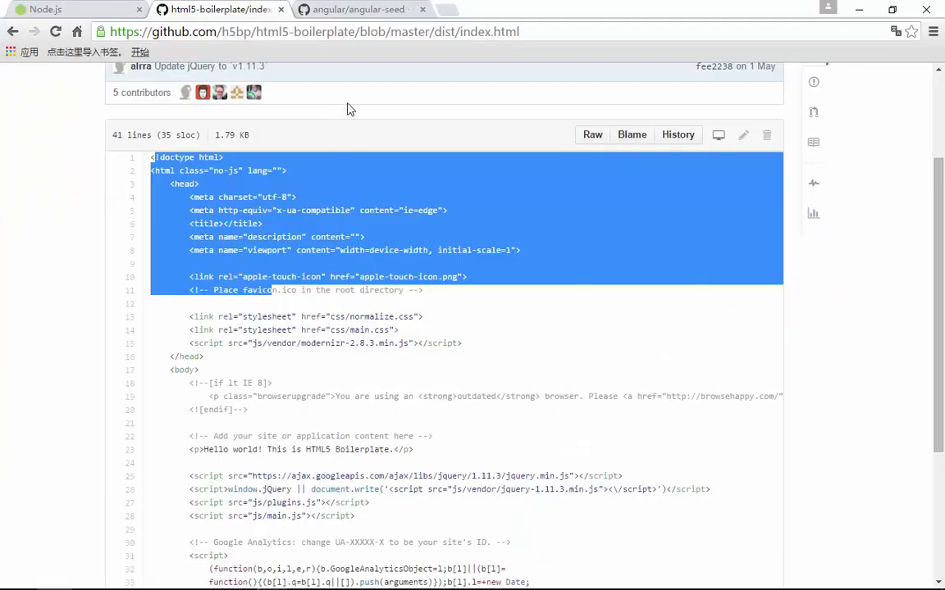
click(430, 12)
text(gitsc)
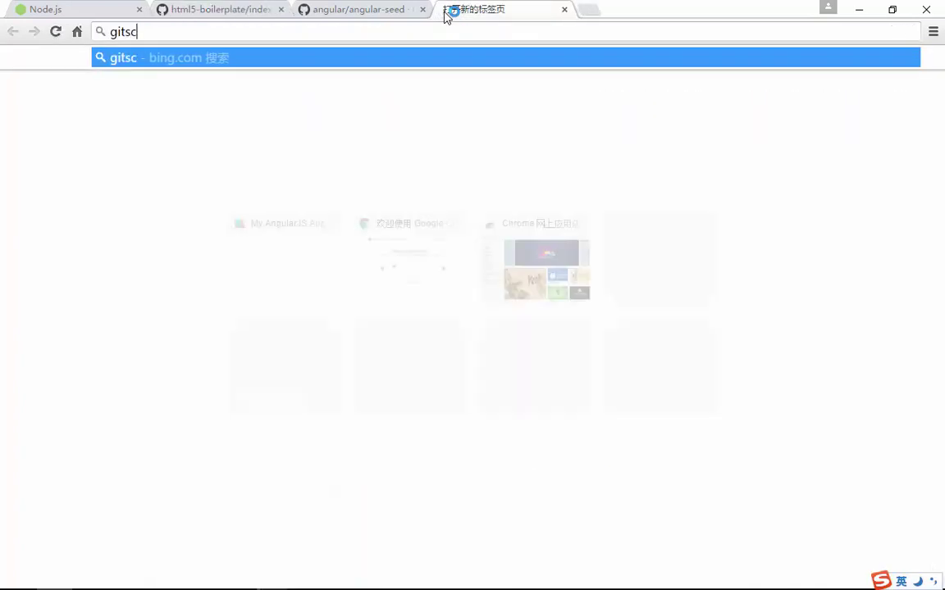
key(BackSpace)
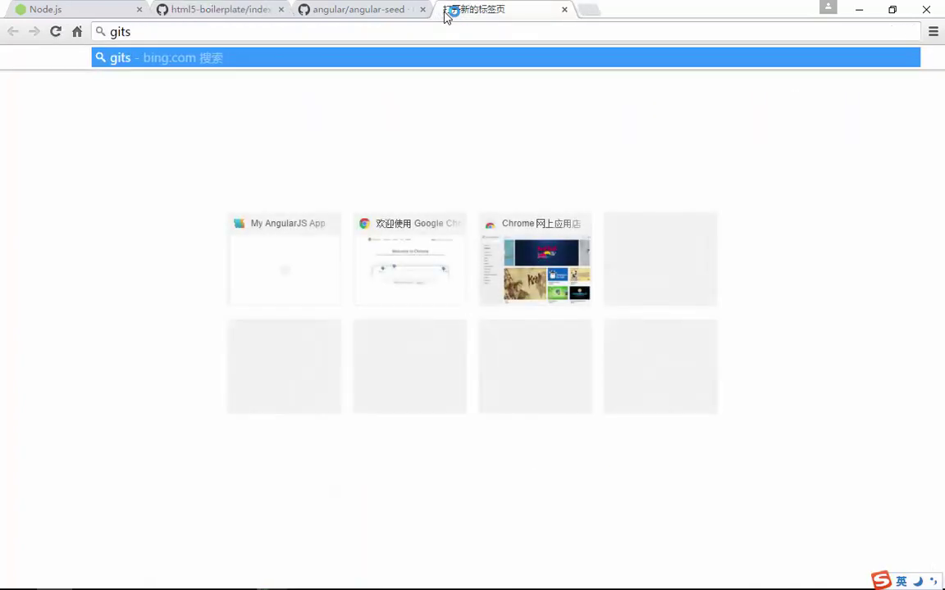
key(BackSpace)
key(Return)
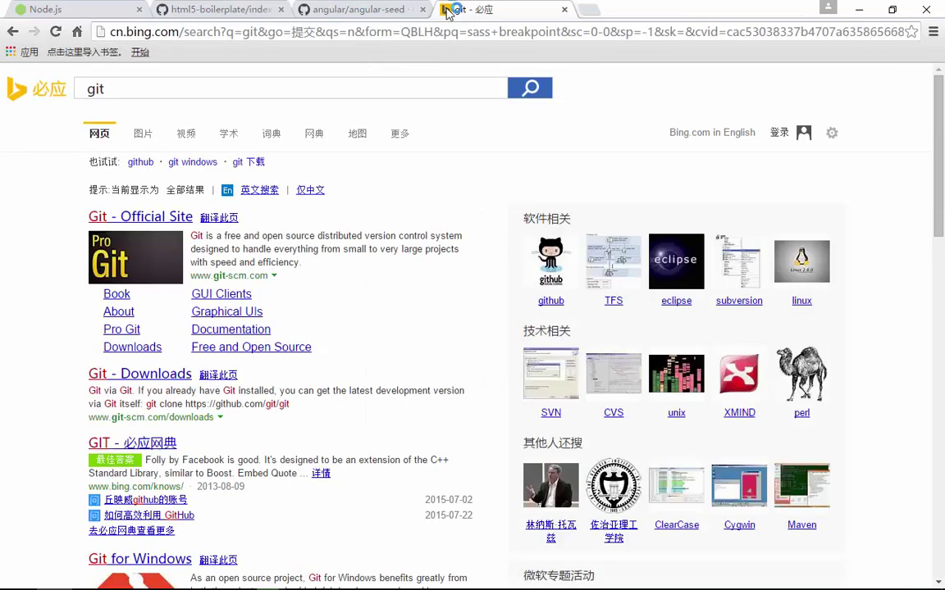
click(140, 217)
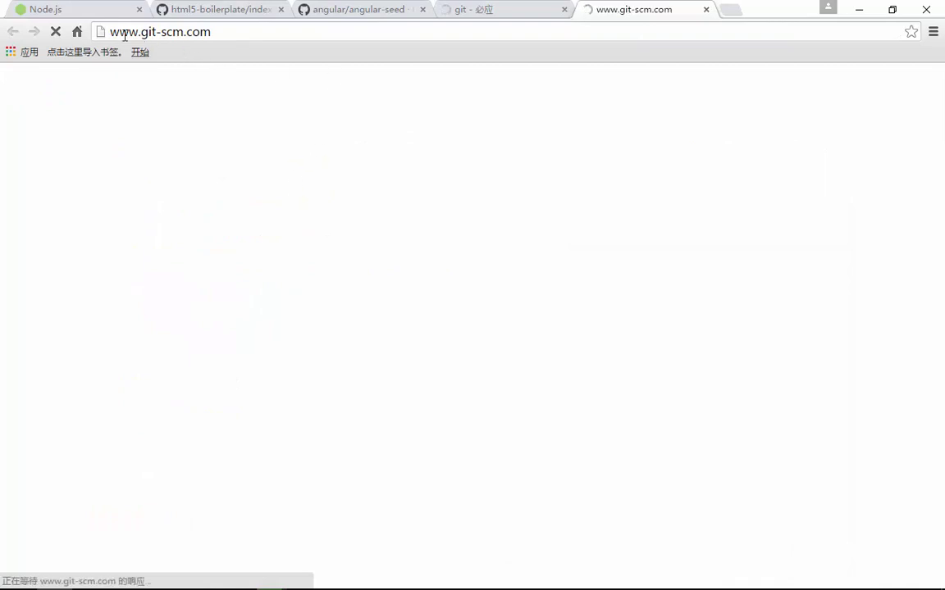
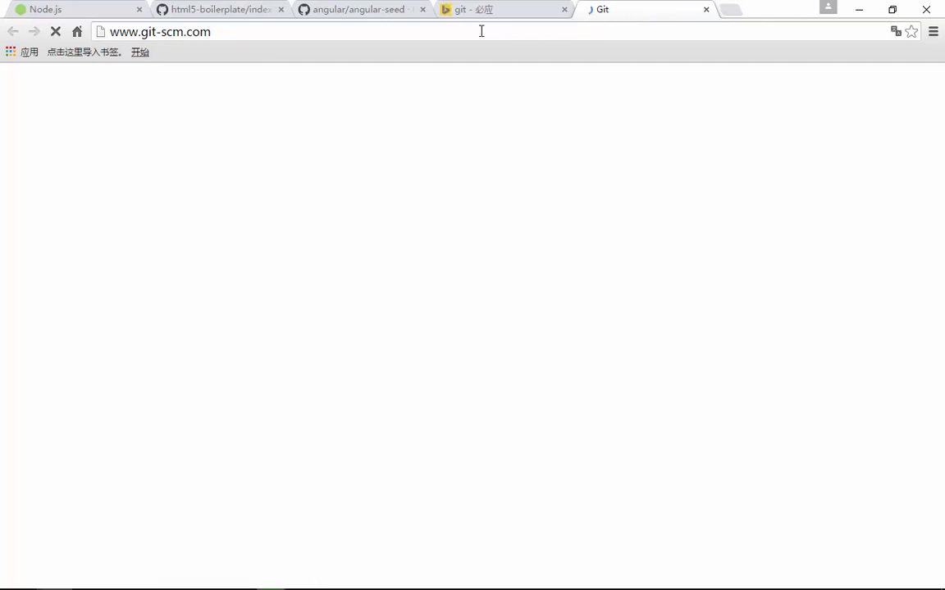
Step: Return to the Git setup wizard and finish it without viewing ReleaseNotes.rtf
click(859, 11)
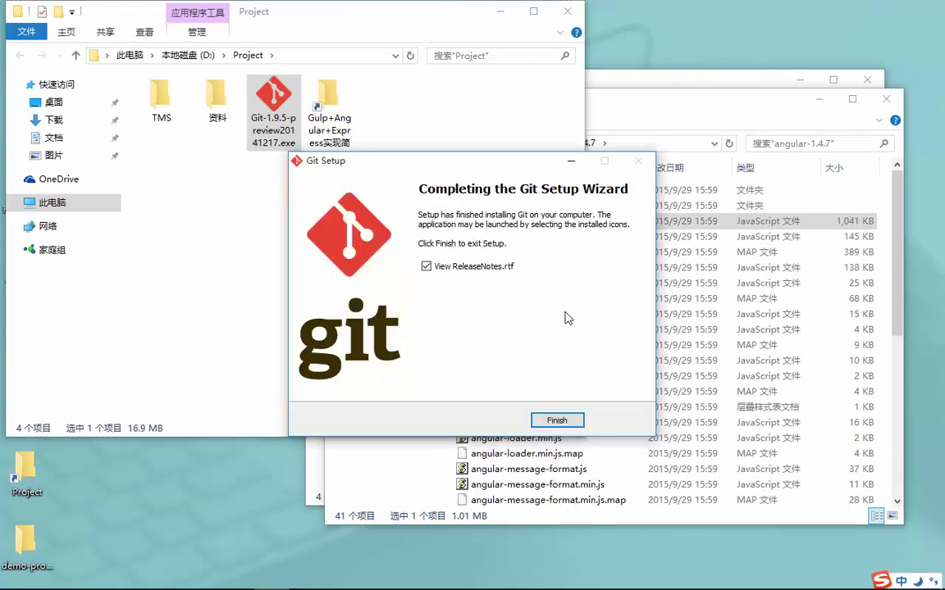
click(426, 266)
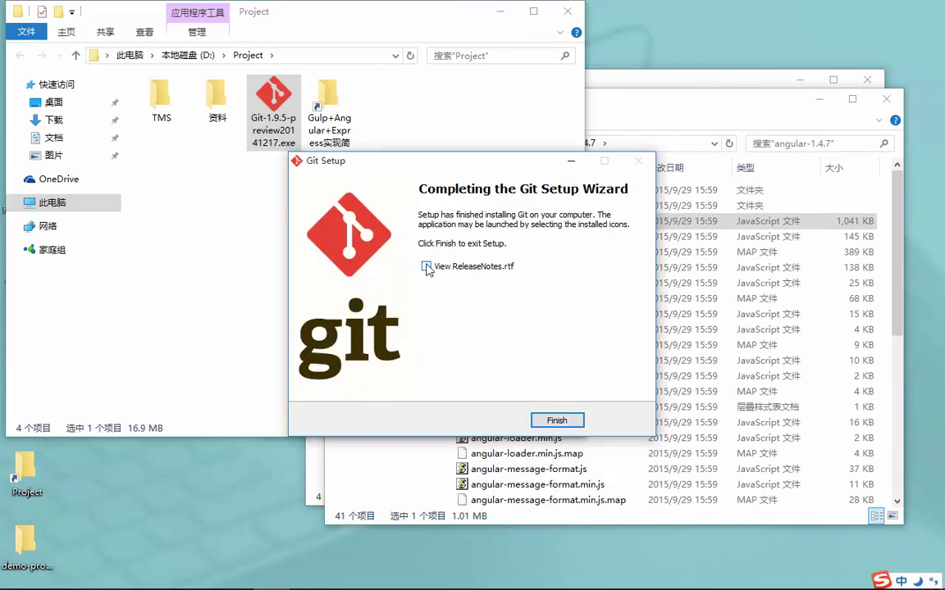
click(557, 420)
Step: Switch to the command prompt and try running bower install jquery --save again in the client folder
mouse_move(213, 579)
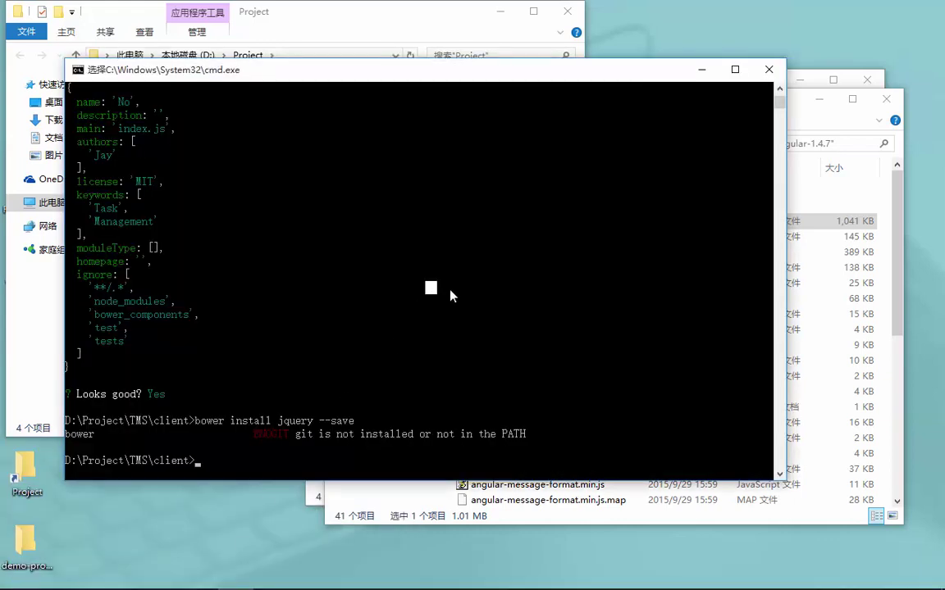
key(Escape)
key(Up)
key(Return)
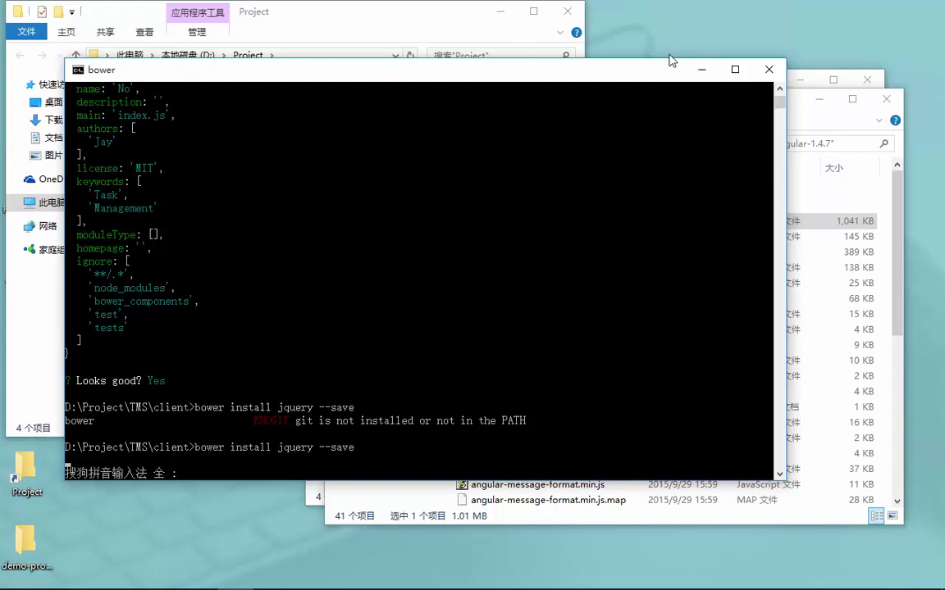
Step: Move the Git-1.9.5-preview20141217.exe installer from the Project folder to the desktop and close the folder window
click(443, 35)
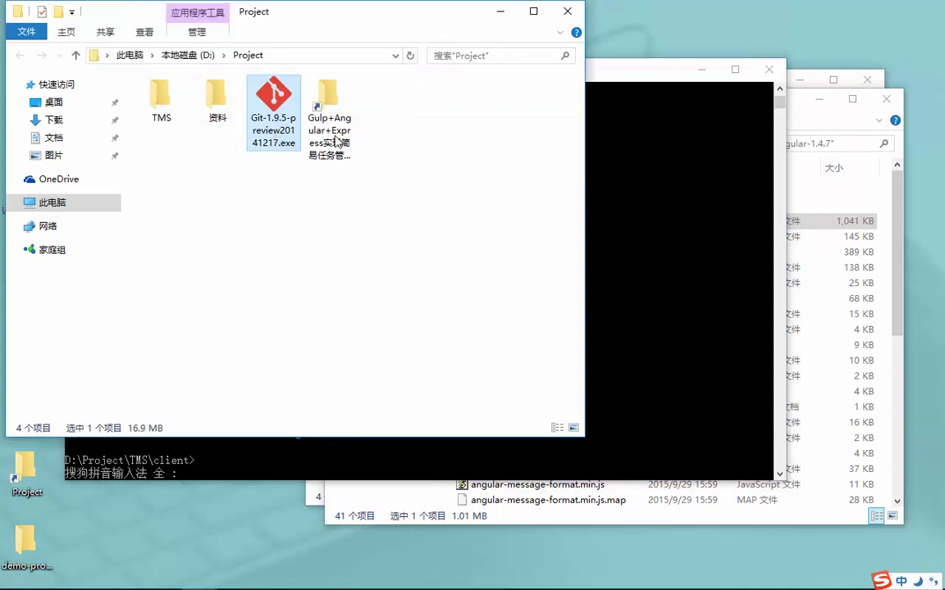
key(ctrl+x)
click(568, 13)
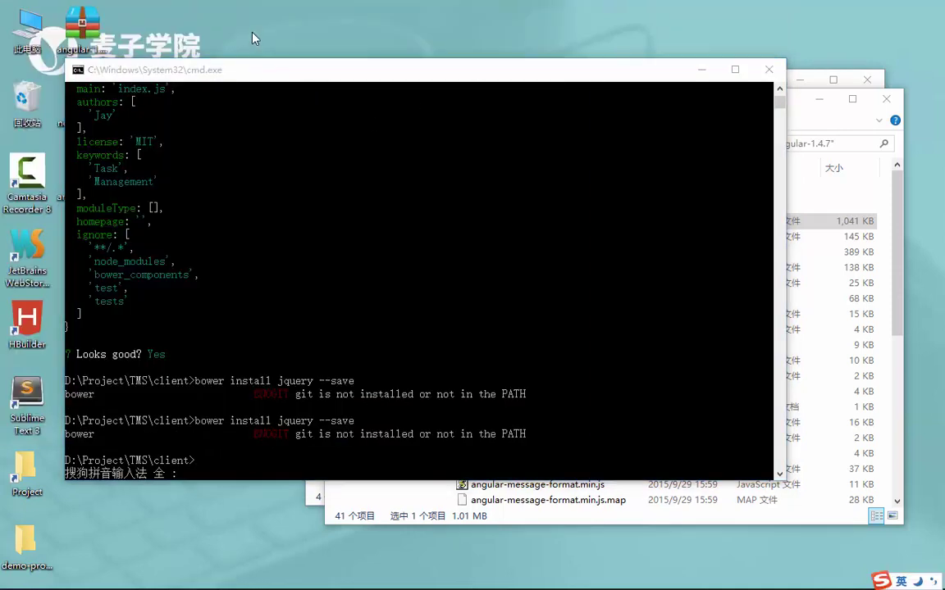
Step: Move the command prompt window away from the desktop icons and run git in it to test the command
drag(370, 76, 422, 74)
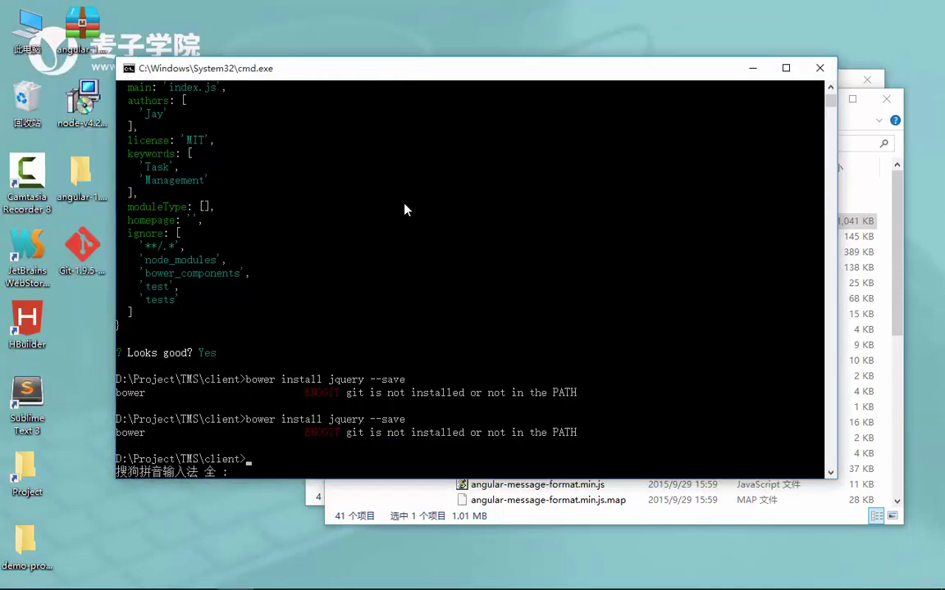
click(413, 233)
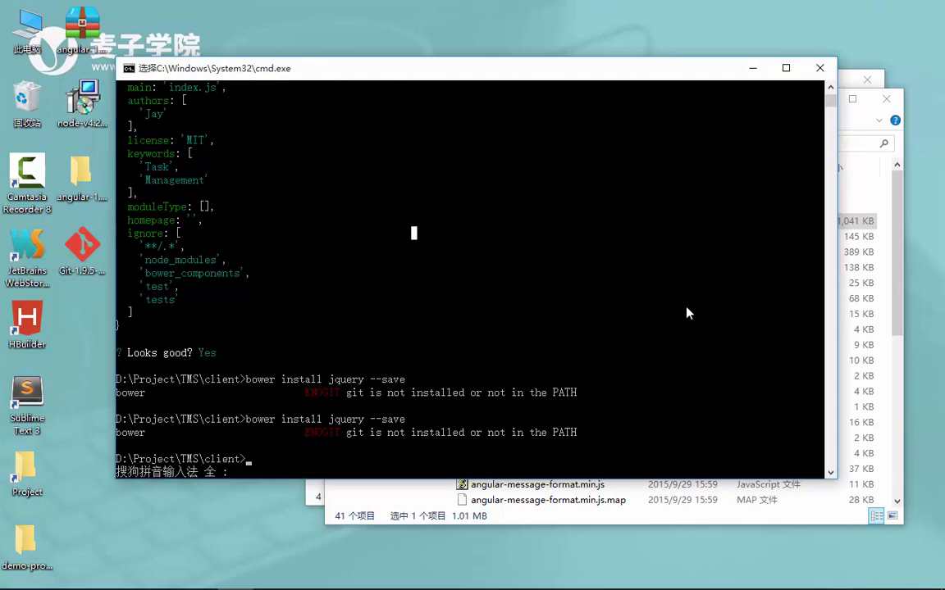
text(git)
key(Return)
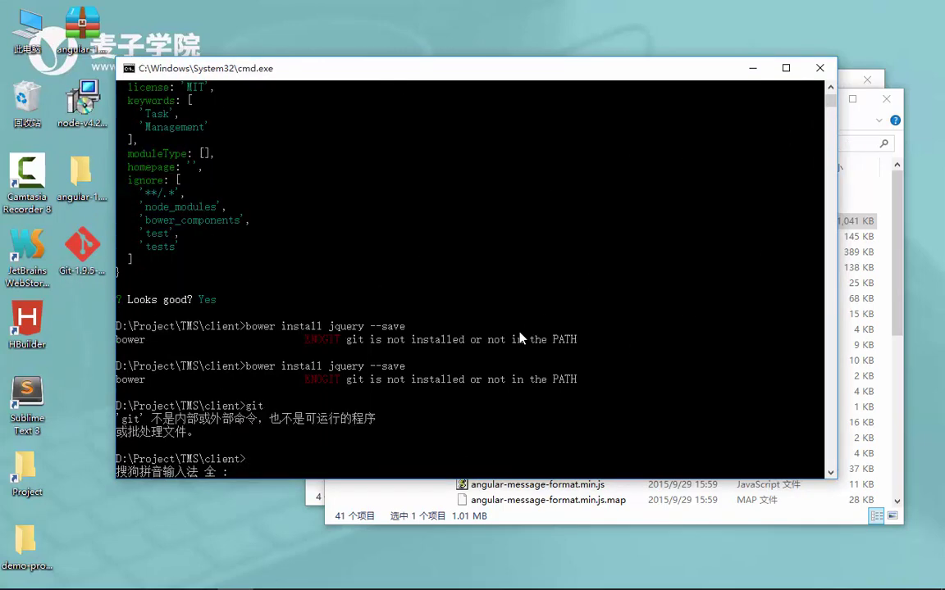
Step: Replace the current command prompt with a new one opened from the TMS client folder and run git there
click(819, 68)
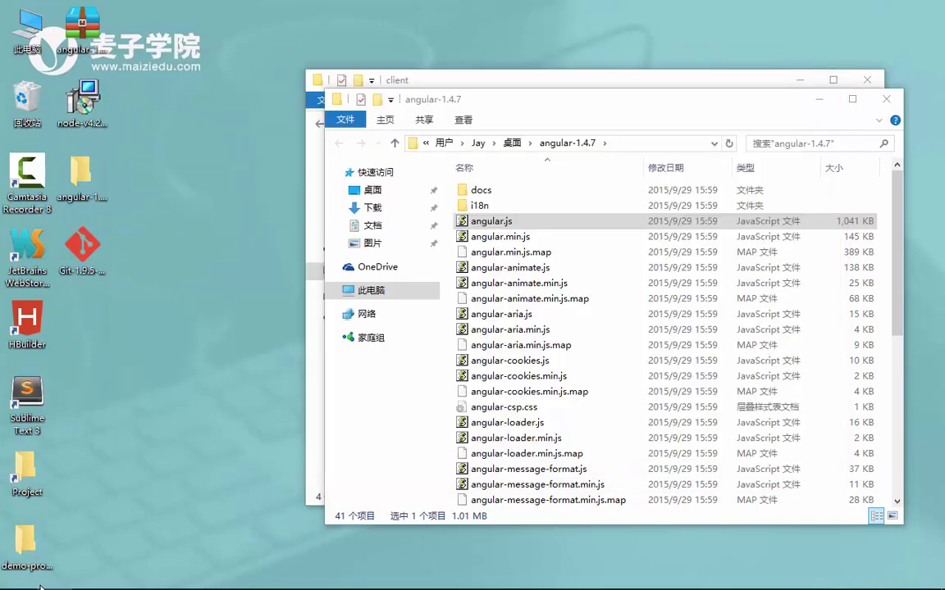
click(498, 84)
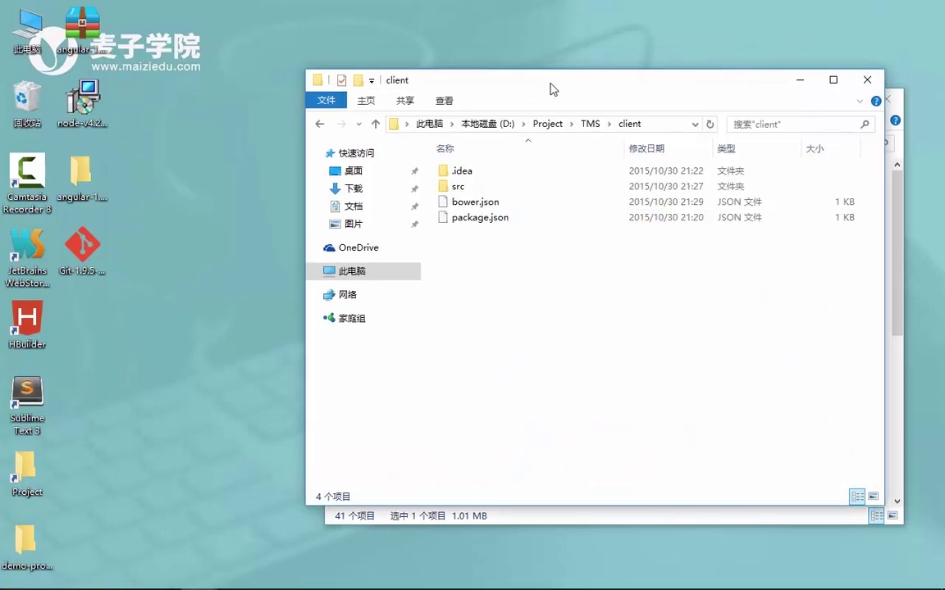
click(656, 123)
text(cmd)
key(Return)
text(g)
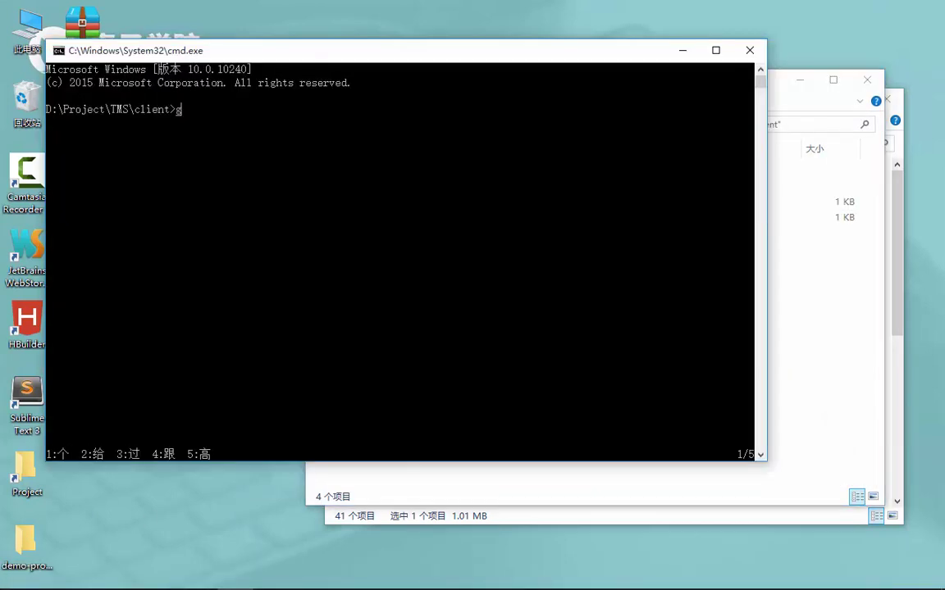
text(it)
key(Return)
key(Return)
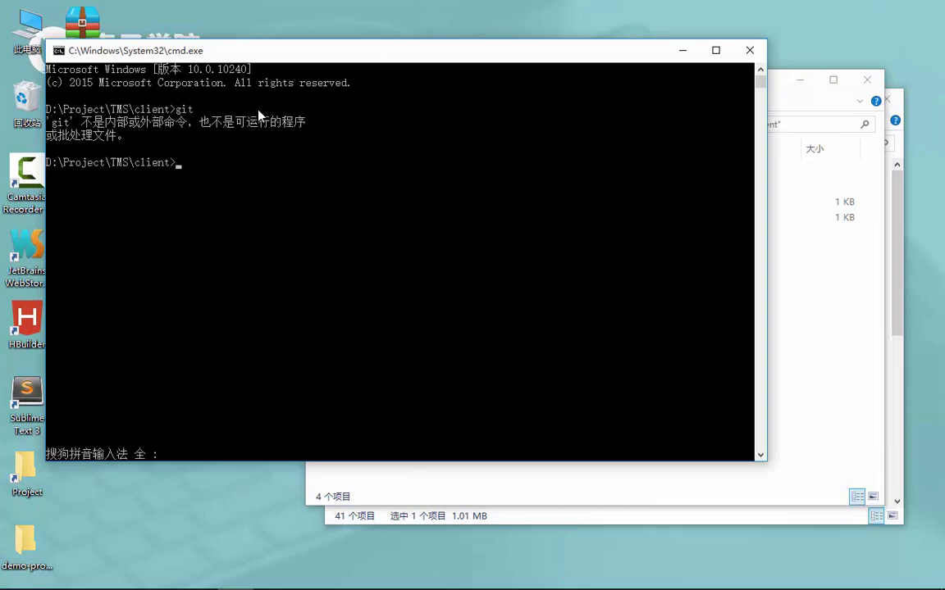
Step: Open This PC in File Explorer and check the D: drive's context menu for Git entries
drag(247, 59, 490, 58)
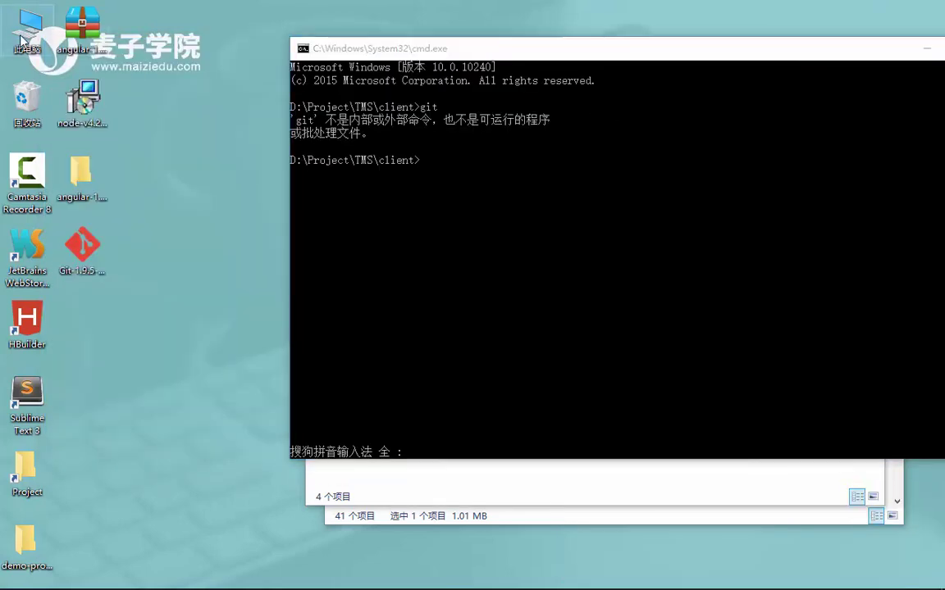
key(super+e)
click(473, 279)
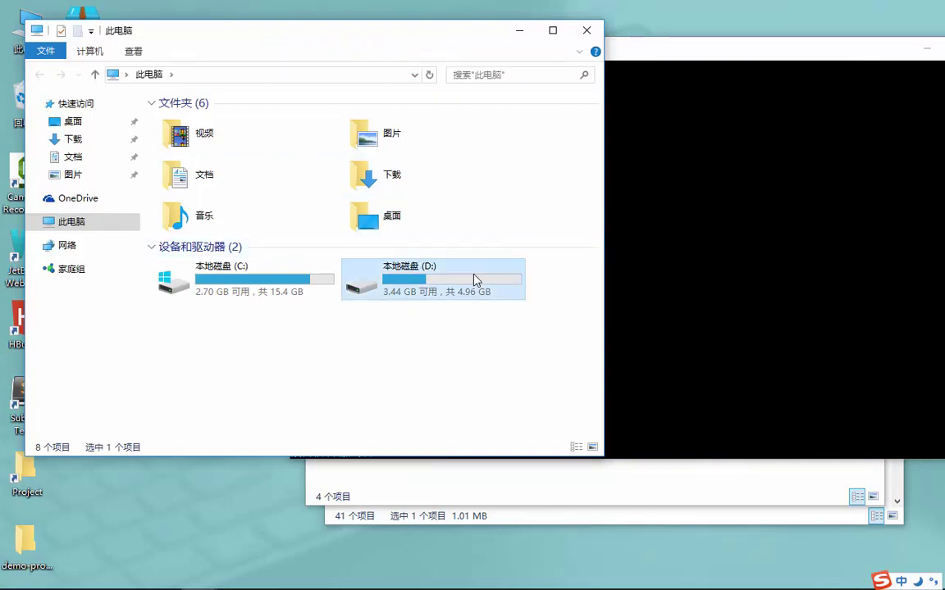
right_click(473, 279)
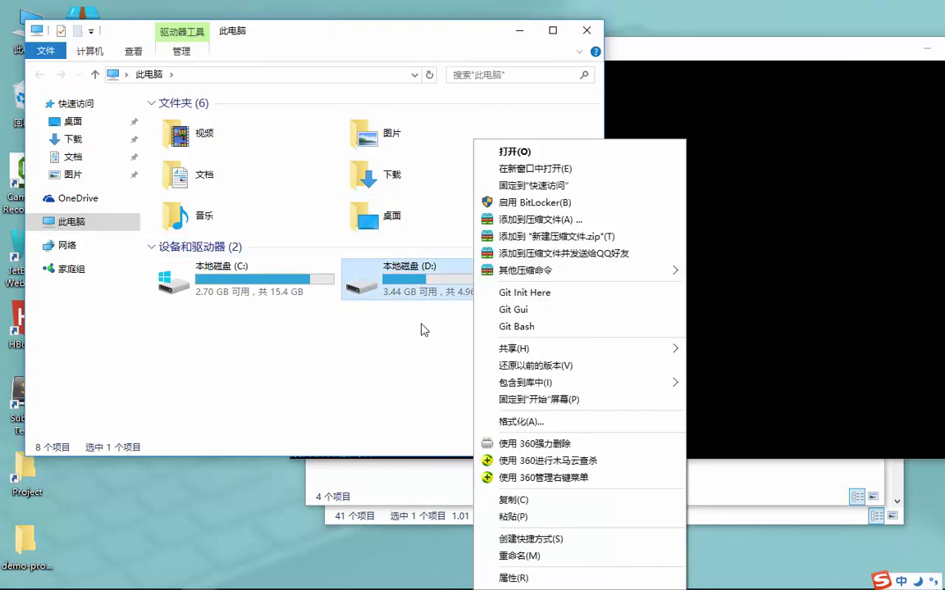
click(694, 148)
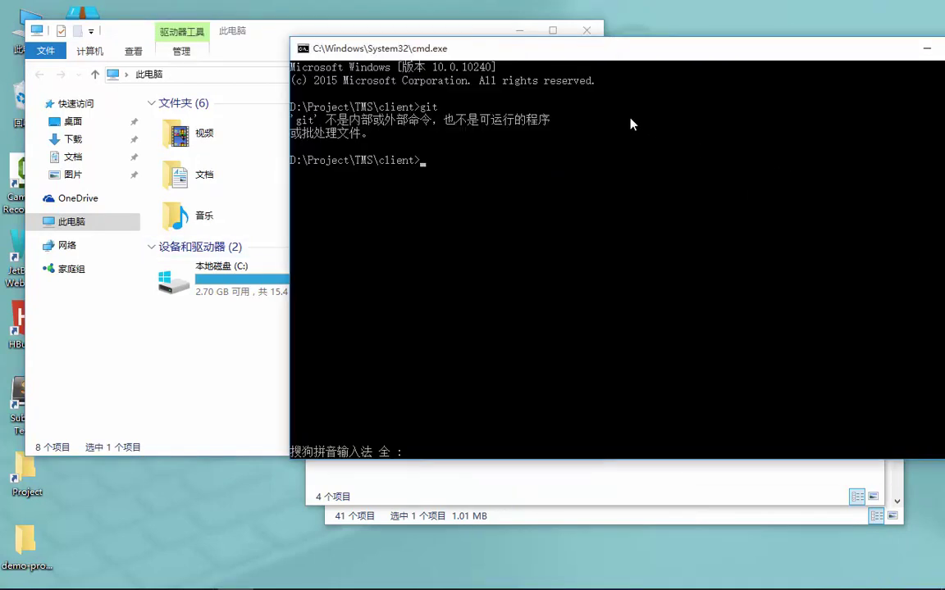
Step: Look through the Program Files (x86) folder on the C: drive for the Git installation
click(287, 51)
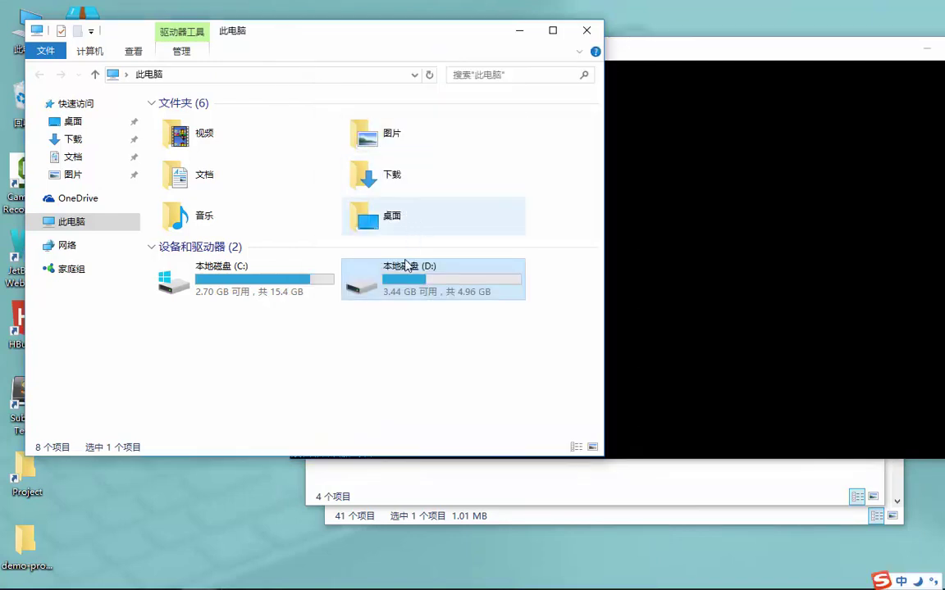
double_click(291, 281)
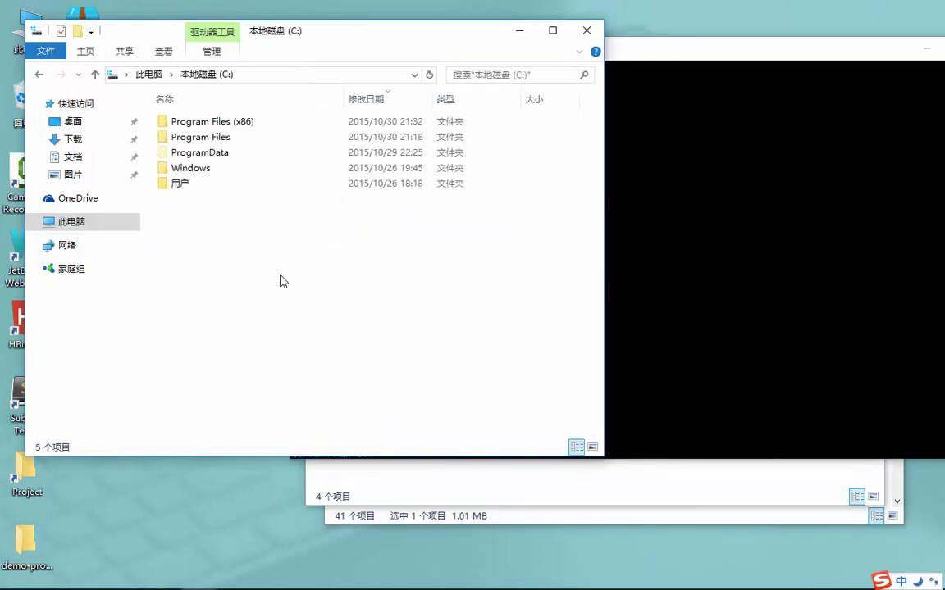
click(219, 123)
double_click(219, 123)
click(211, 231)
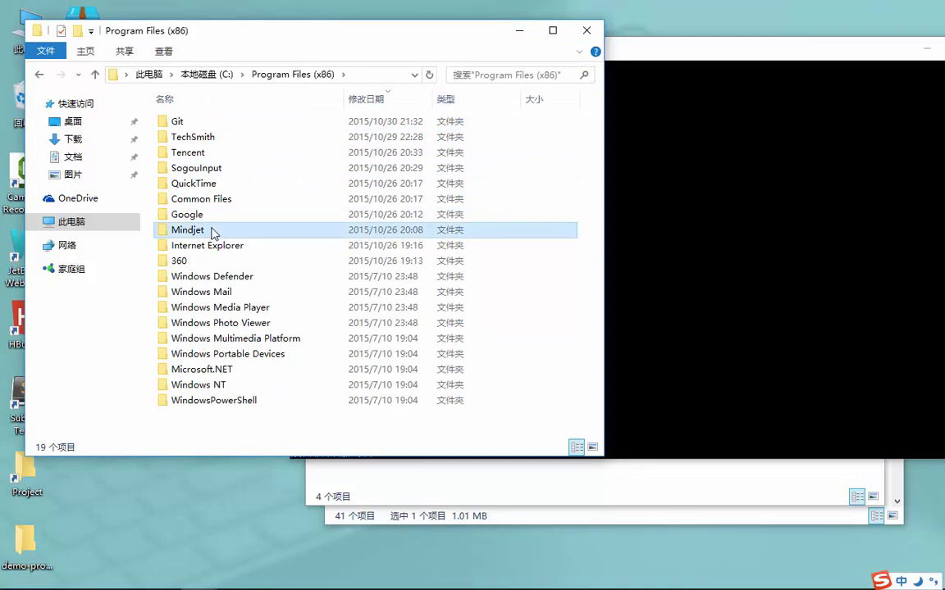
text(h)
key(shift)
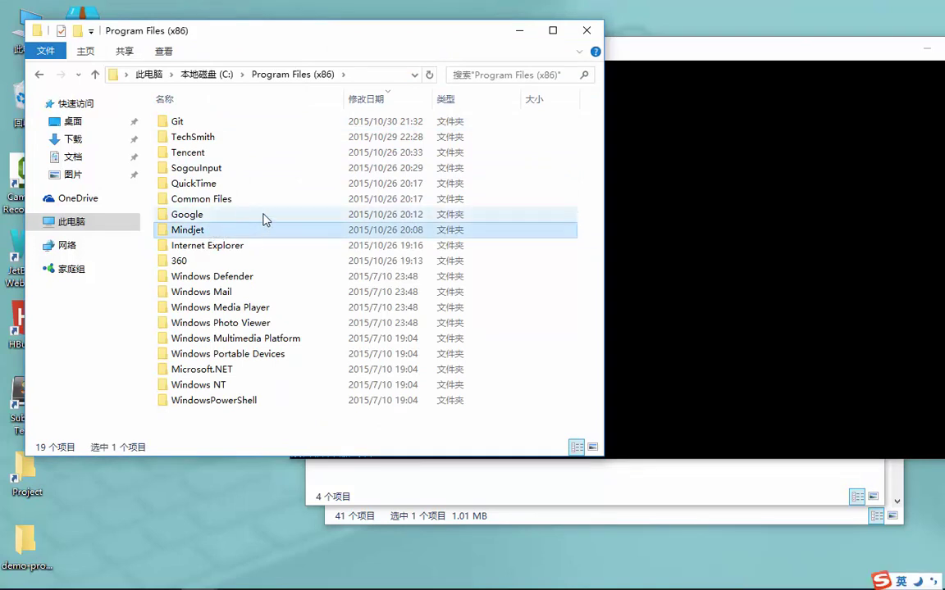
click(218, 74)
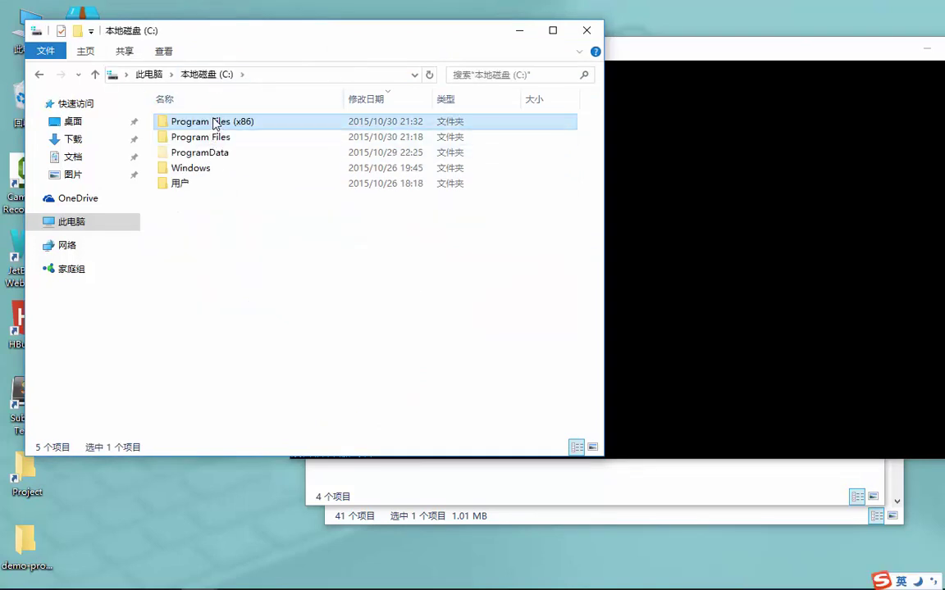
Step: Copy the folder path C:\Program Files (x86)\Git\bin from File Explorer and close its window
double_click(188, 123)
double_click(188, 123)
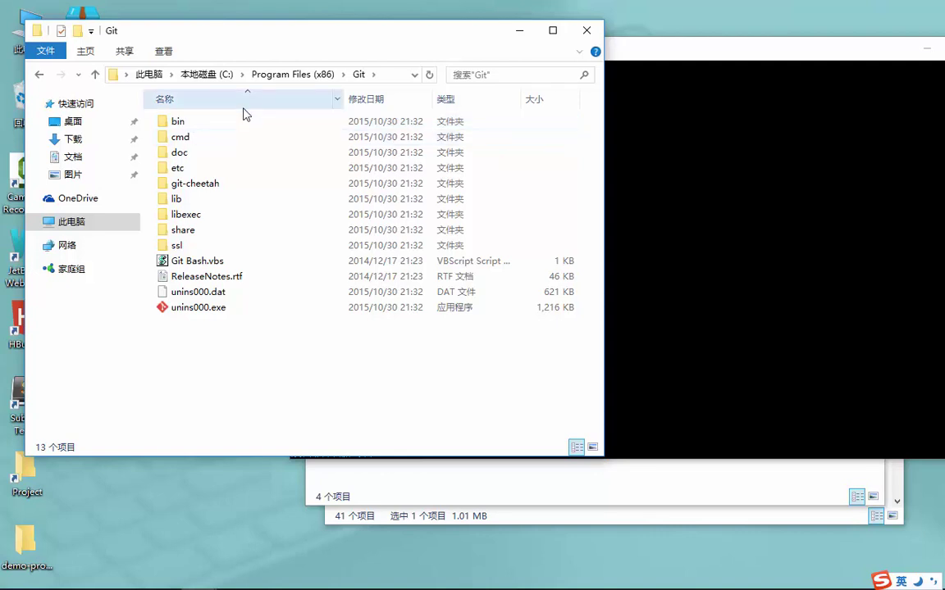
click(204, 123)
double_click(204, 123)
click(366, 82)
key(ctrl+c)
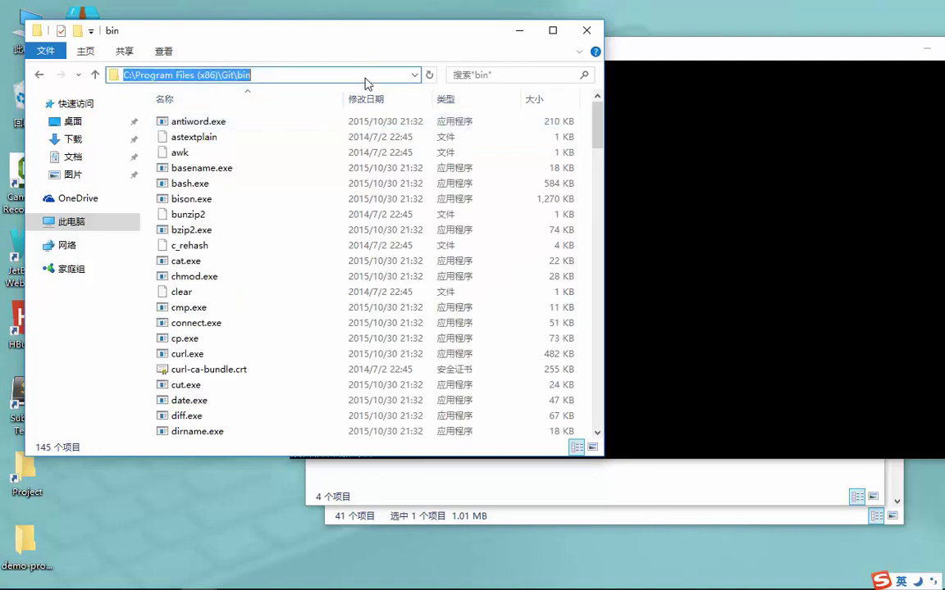
click(579, 38)
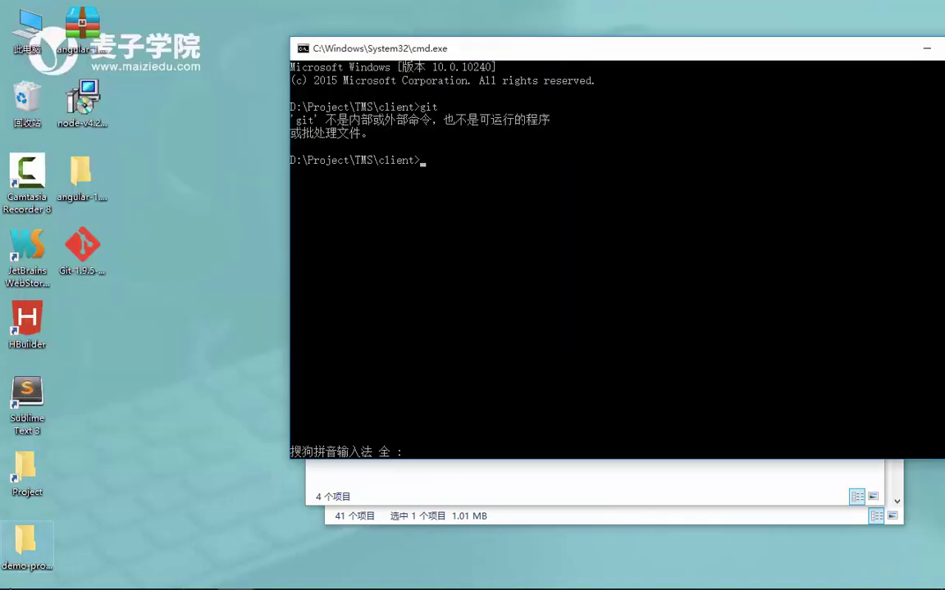
Step: Open the Windows environment variables through this computer's system properties and advanced system settings
right_click(16, 576)
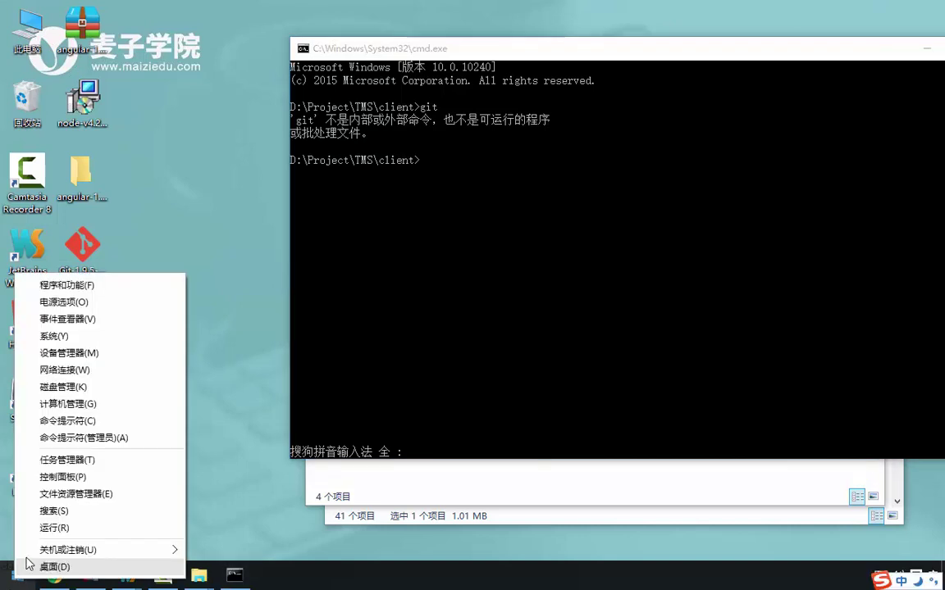
right_click(32, 40)
click(74, 222)
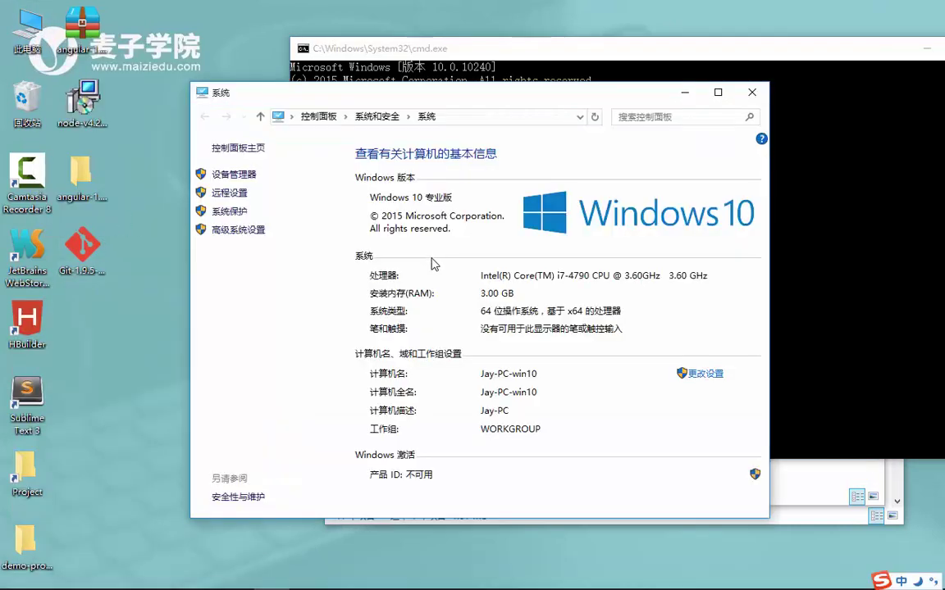
click(237, 232)
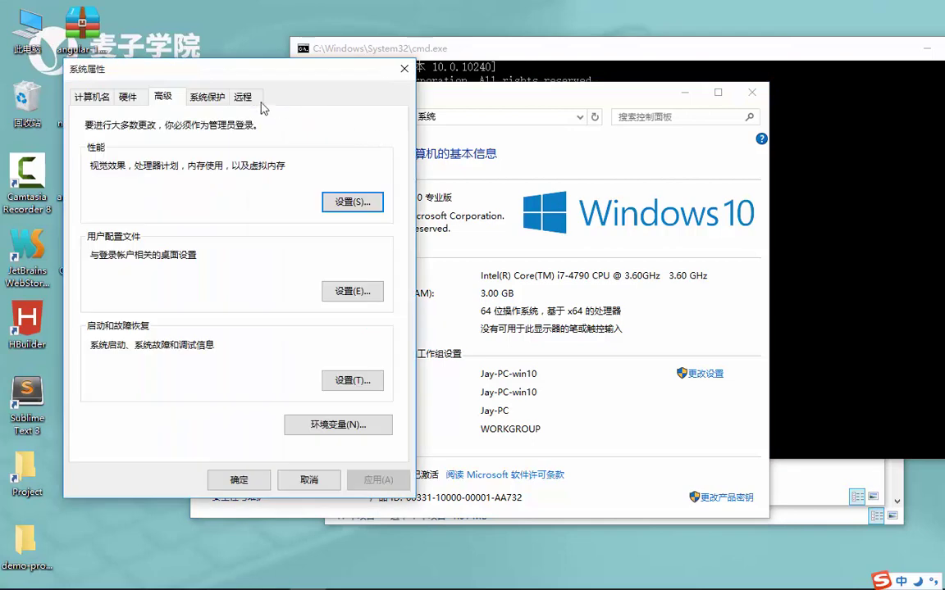
click(242, 97)
click(160, 94)
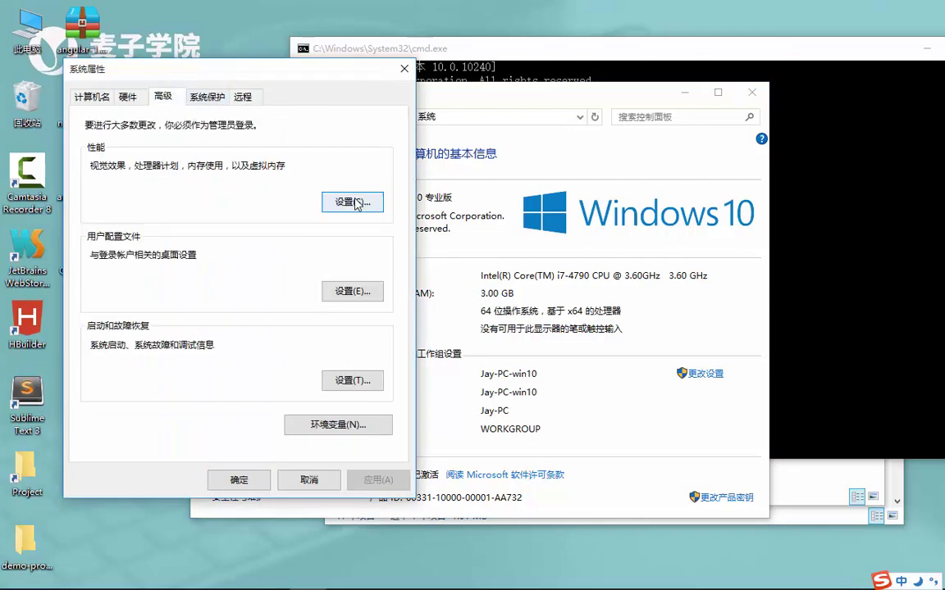
click(344, 425)
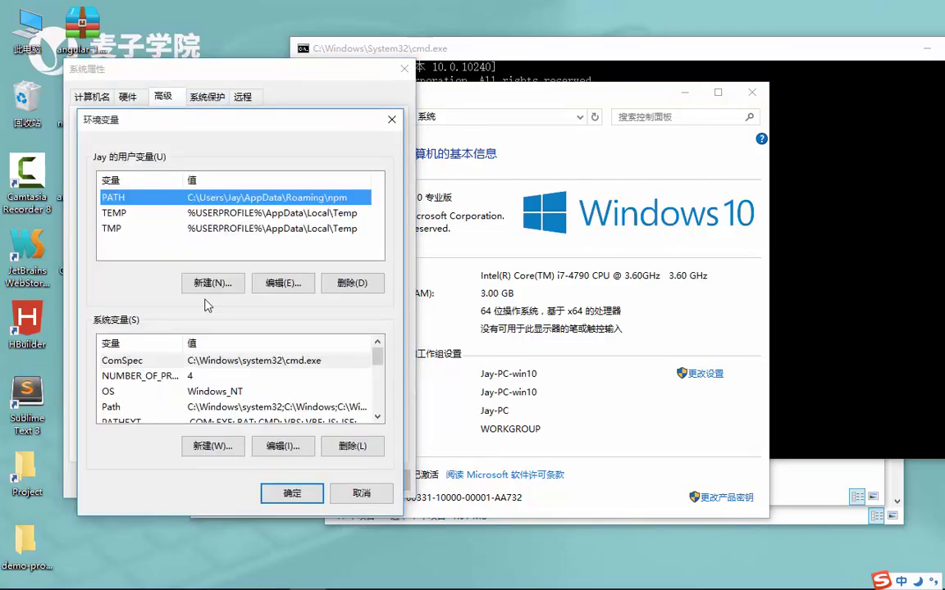
Step: Append ;C:\Program Files (x86)\Git\bin; to the system Path variable and confirm the environment variable and system property changes
click(150, 392)
click(238, 406)
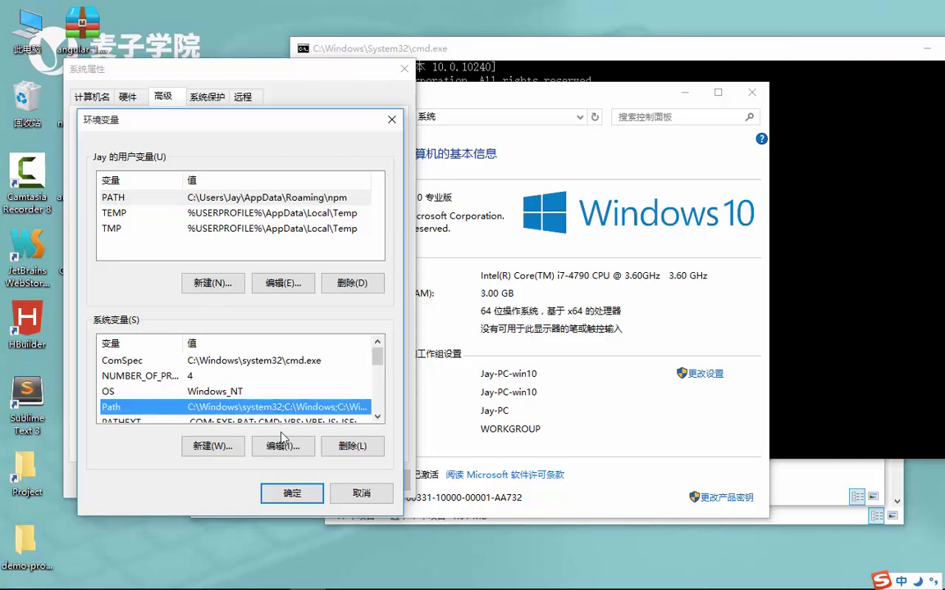
double_click(246, 406)
click(358, 236)
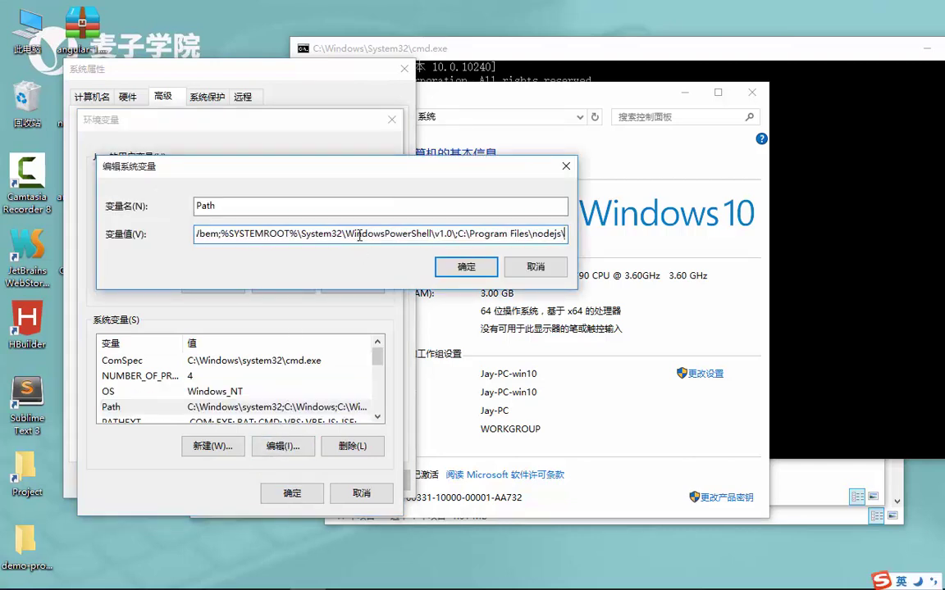
text(;)
key(ctrl+v)
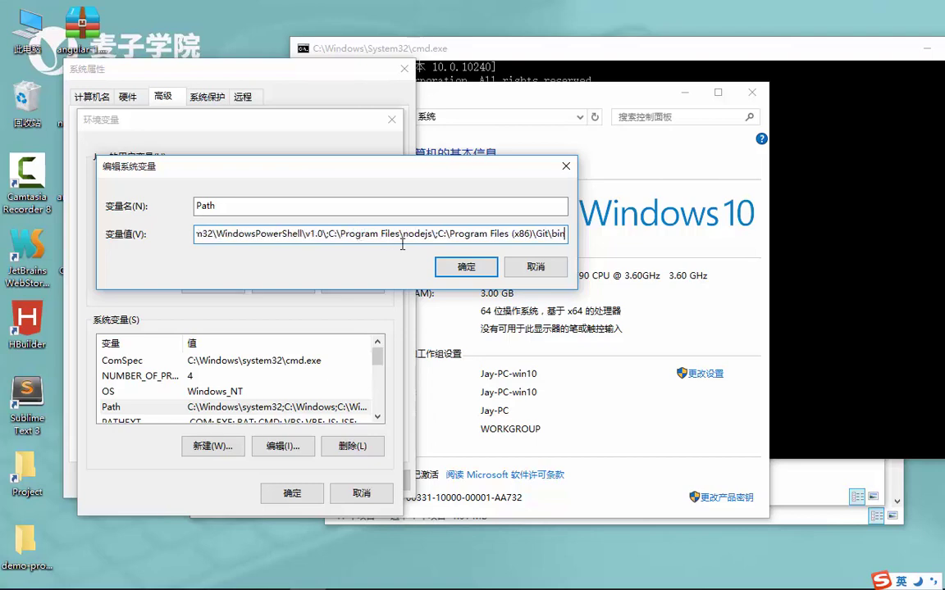
text(;)
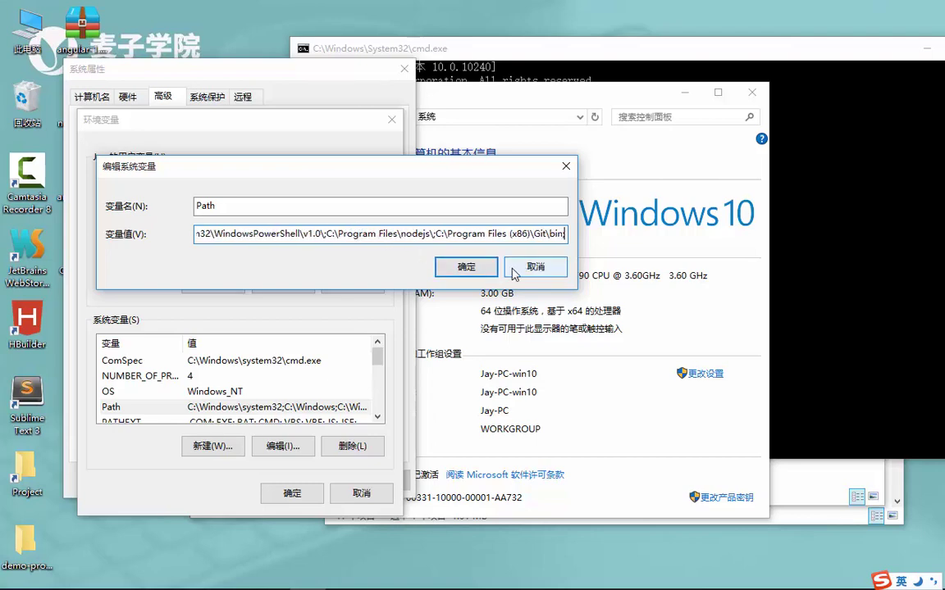
click(474, 268)
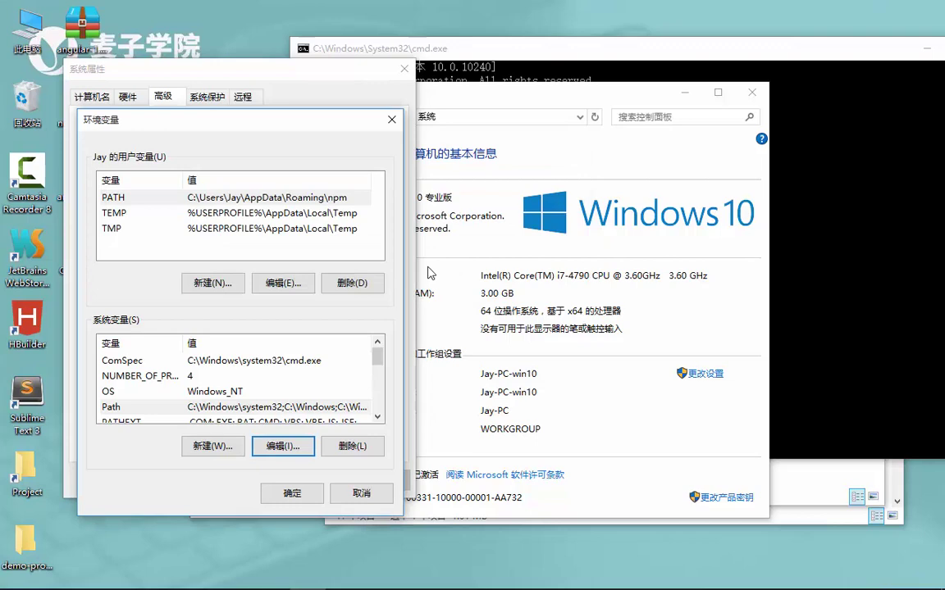
click(292, 493)
click(246, 481)
click(813, 177)
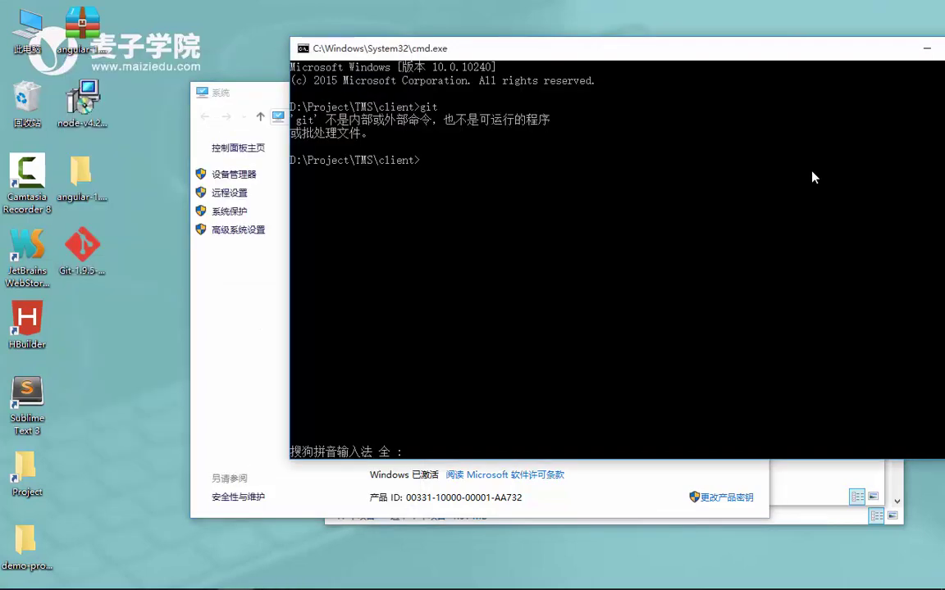
click(646, 226)
text(git)
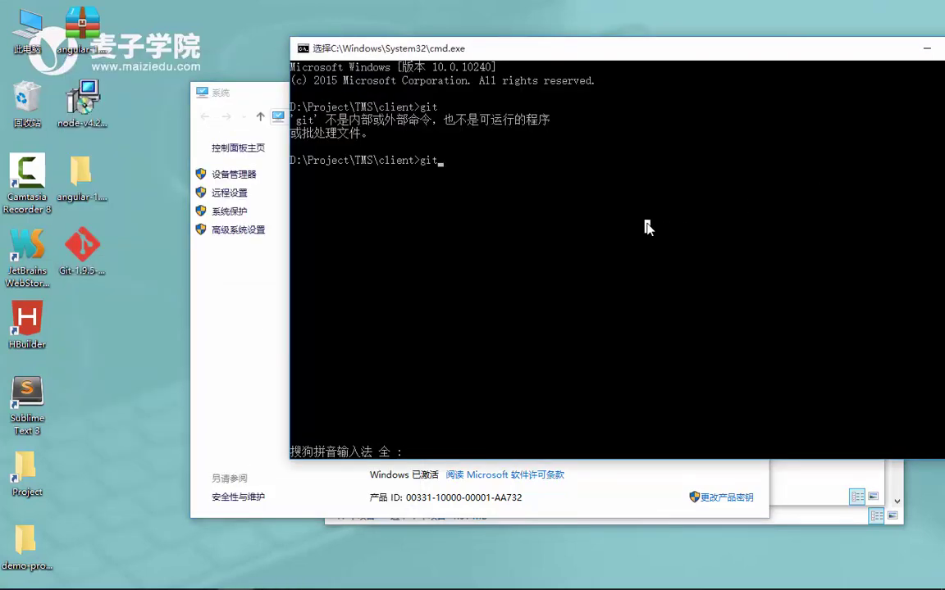
key(Escape)
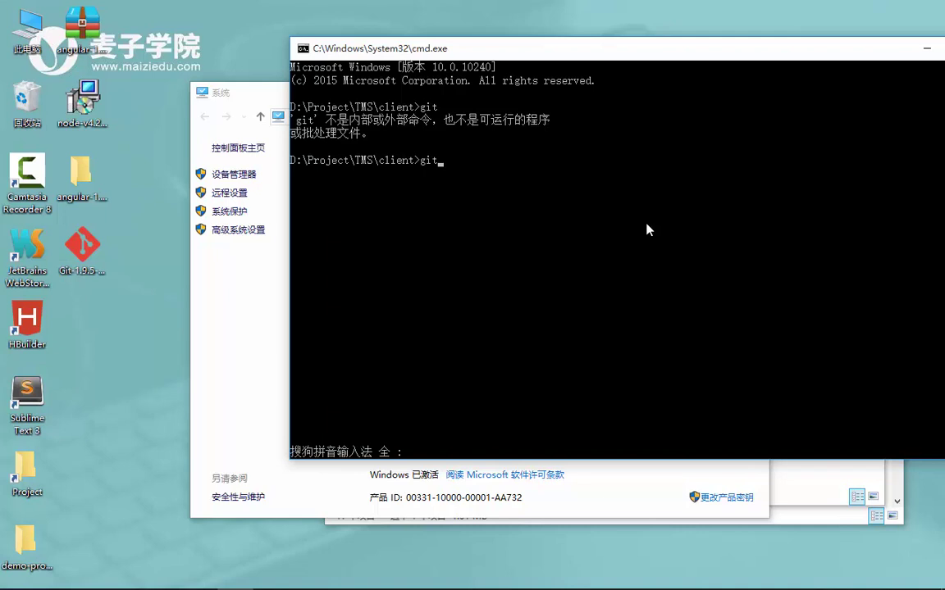
Step: Close the System window and the old command prompt window
click(219, 270)
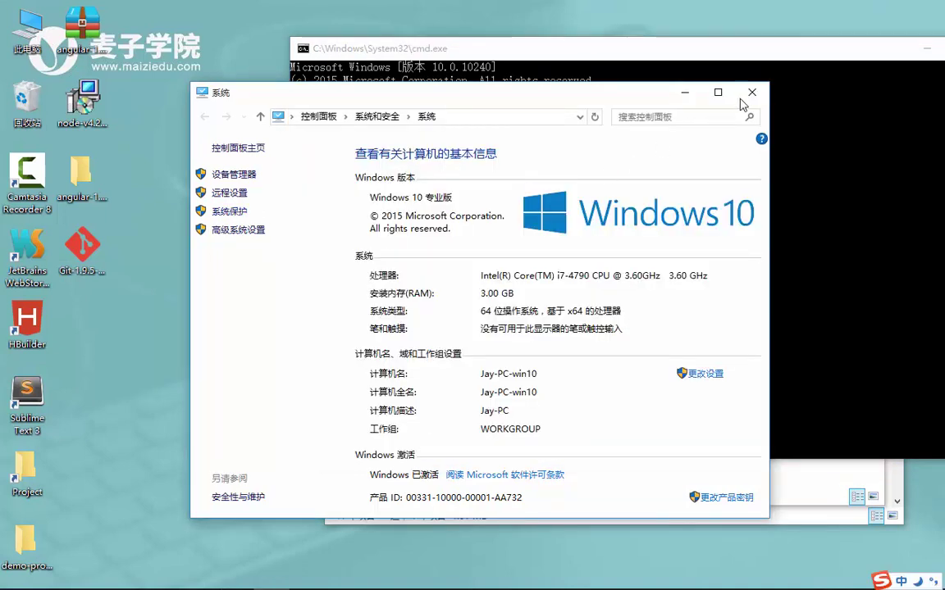
key(alt+F4)
click(564, 199)
drag(608, 56, 406, 56)
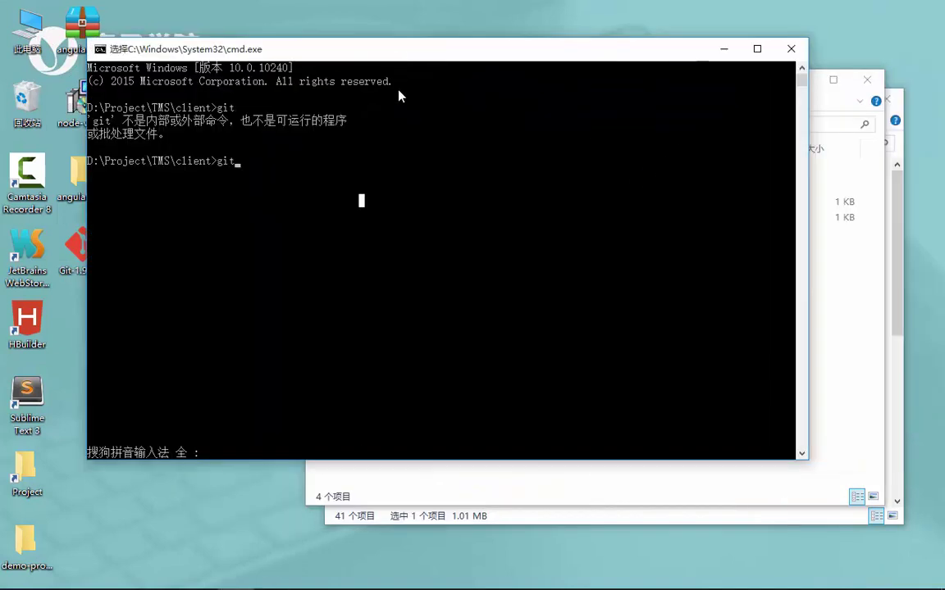
scroll(300, 203, down, 2)
scroll(299, 202, up, 2)
key(Escape)
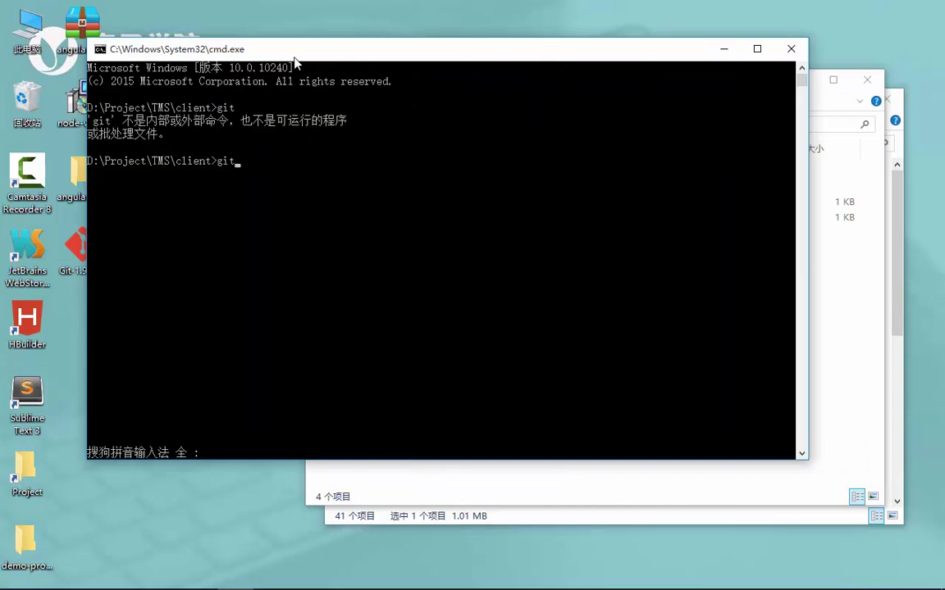
drag(294, 62, 402, 62)
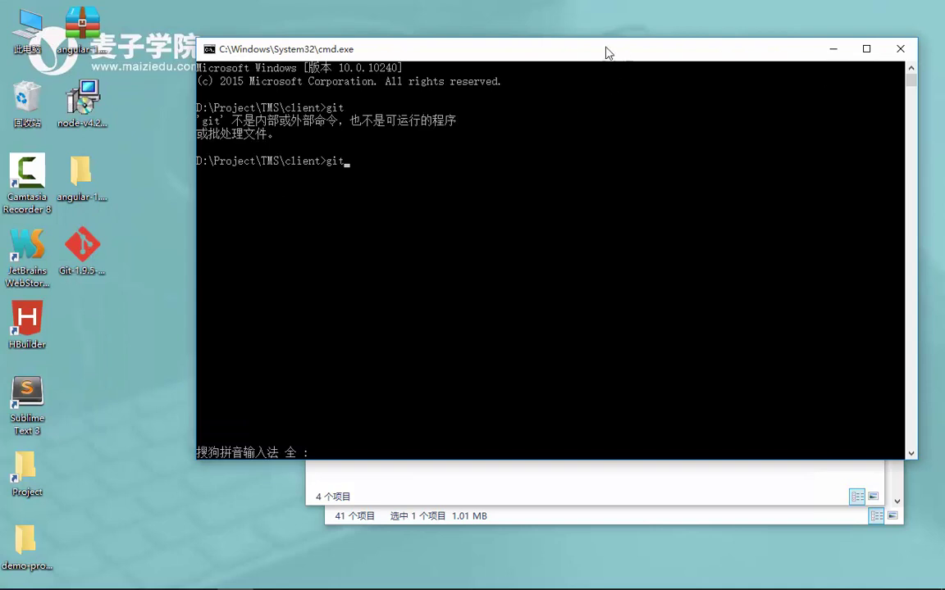
drag(607, 53, 432, 50)
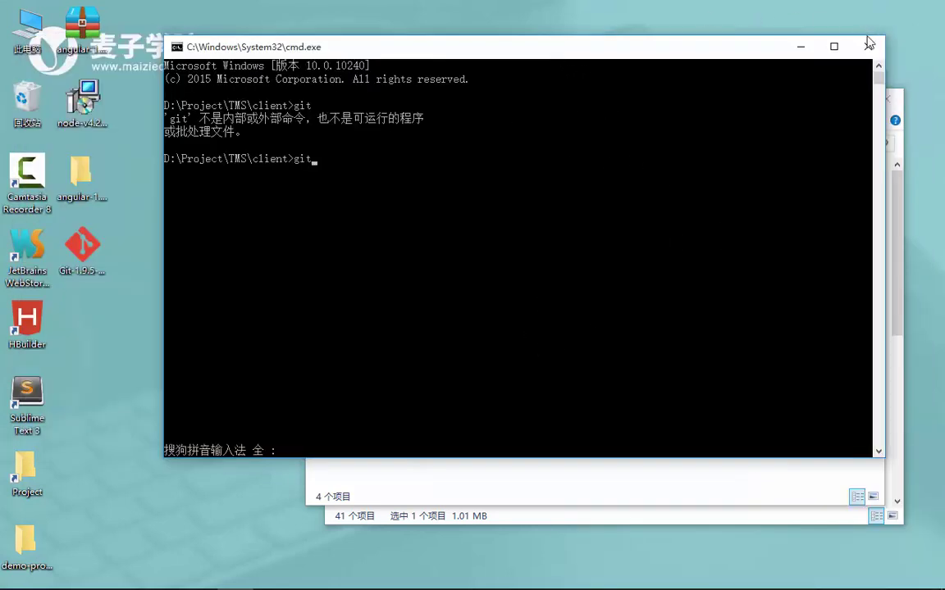
click(782, 43)
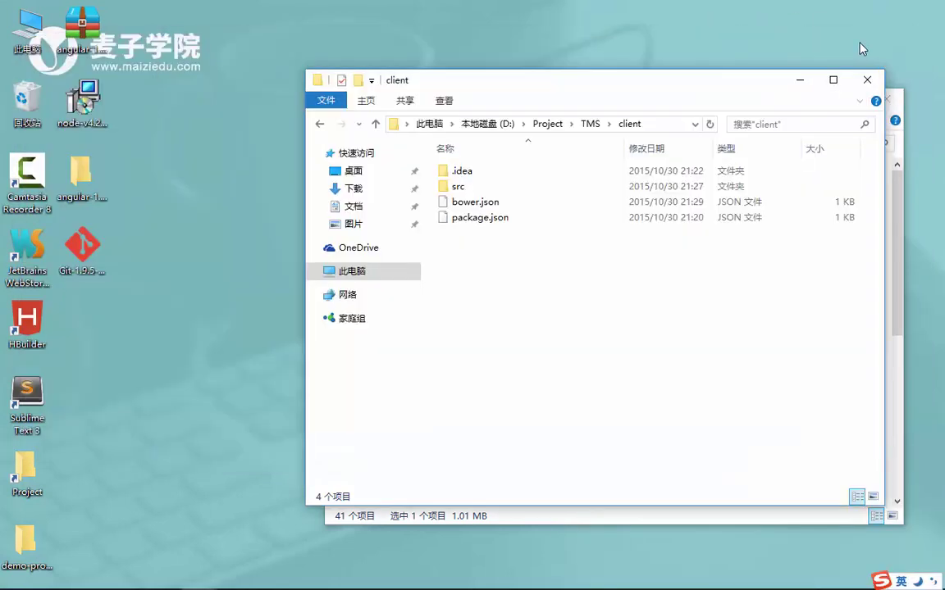
Step: Open a new command prompt from the TMS client folder, run git, and look over its output
click(663, 123)
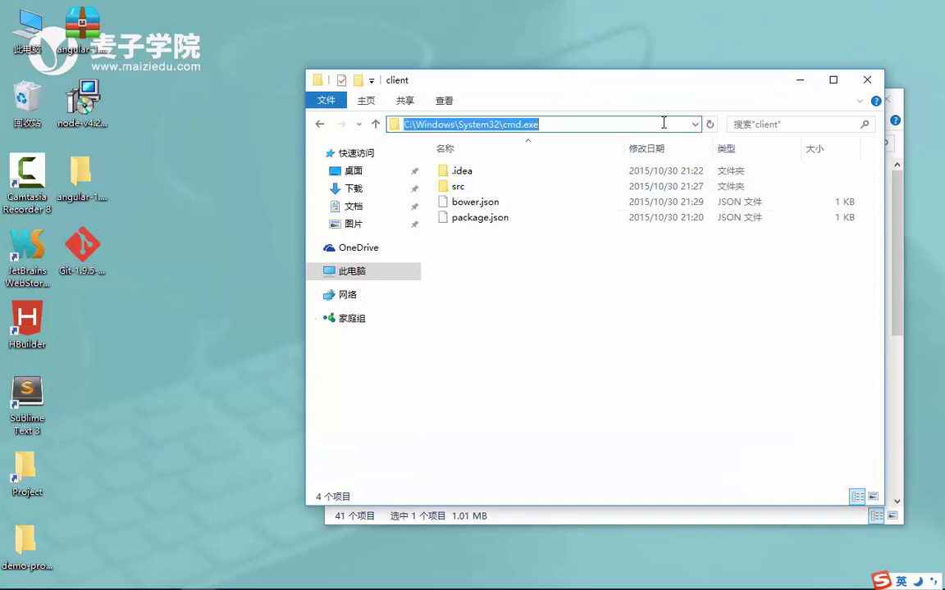
key(Return)
text(git)
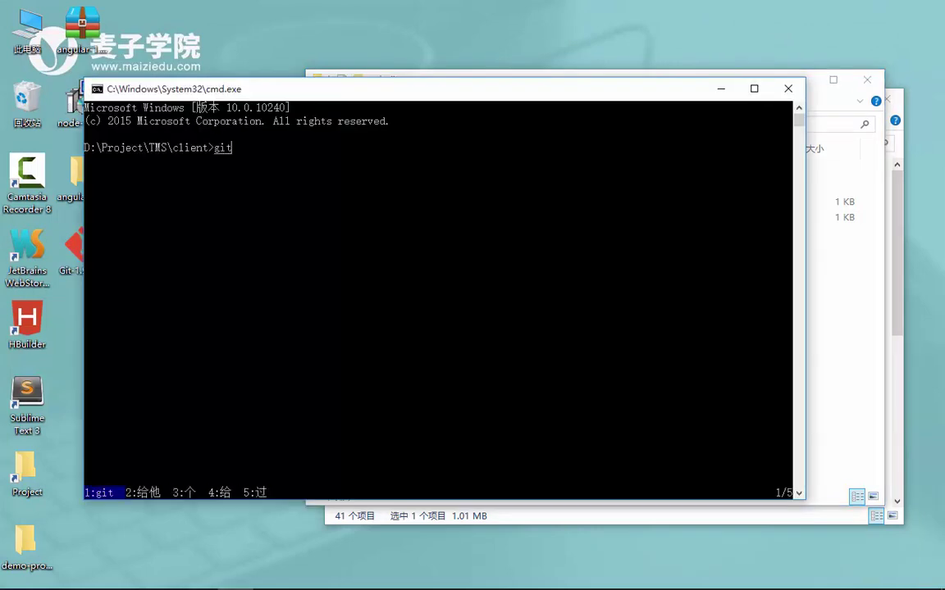
key(Return)
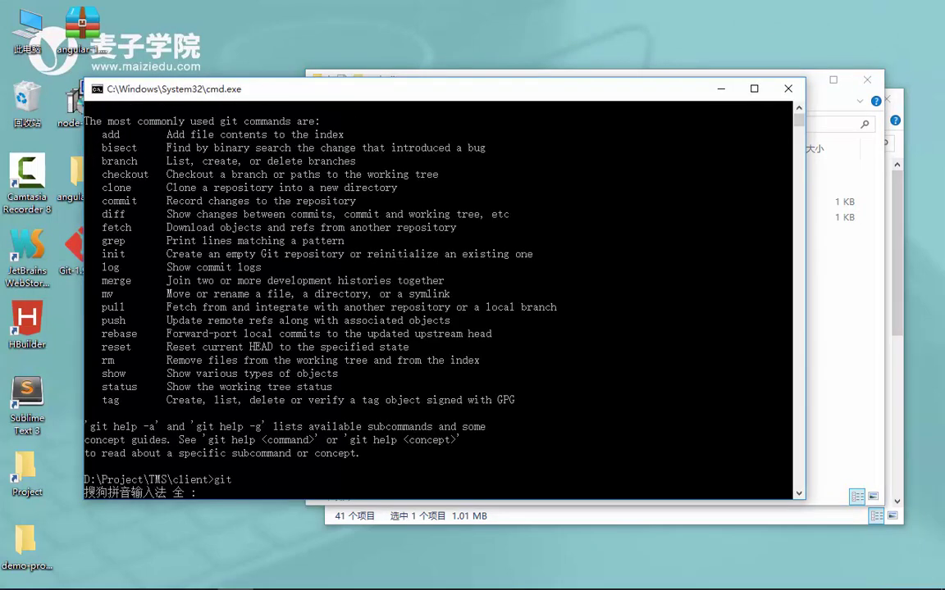
scroll(299, 222, up, 2)
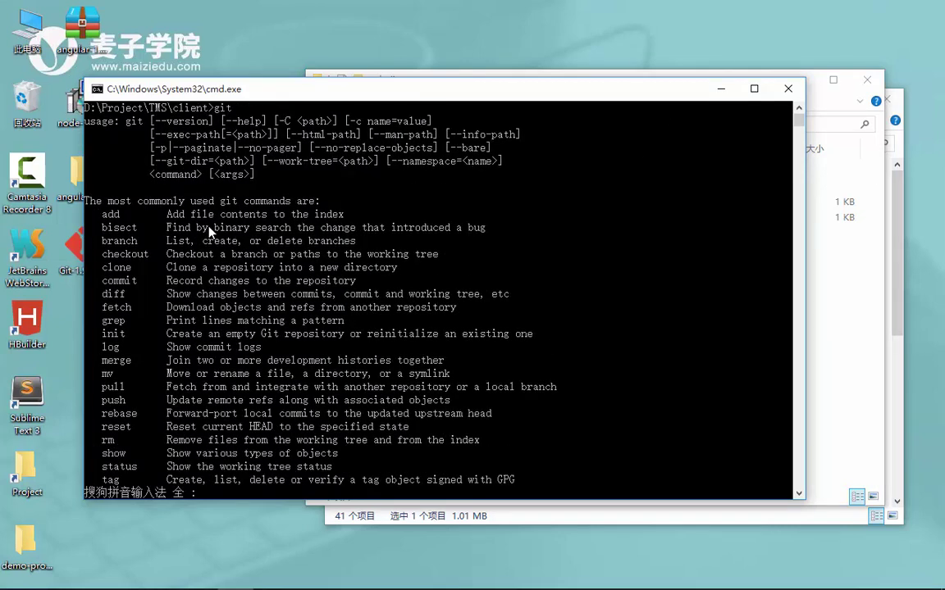
scroll(211, 230, down, 4)
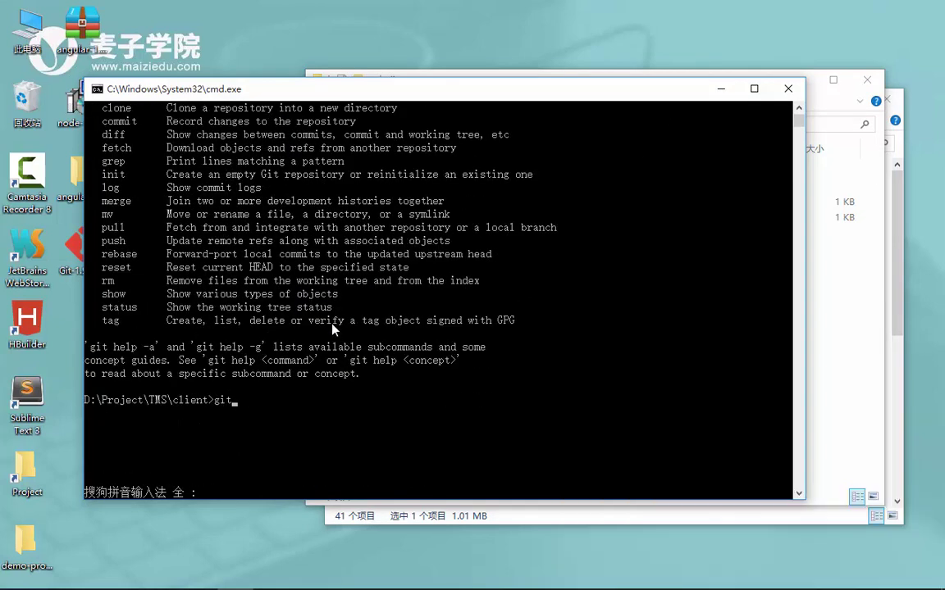
Step: Run bower install jquery --save in the client folder, and clear the client folder and bower windows off the desktop
text(gi)
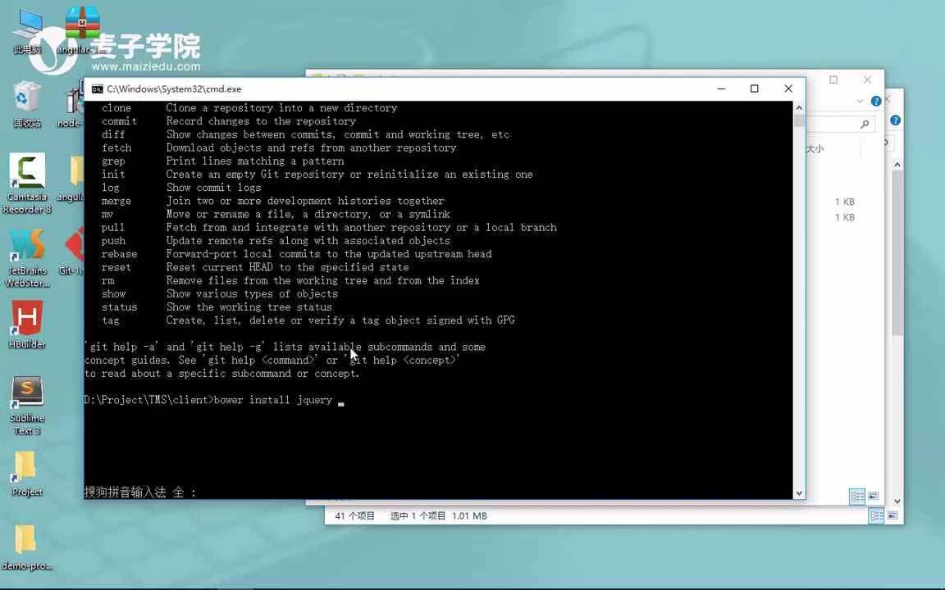
key(Return)
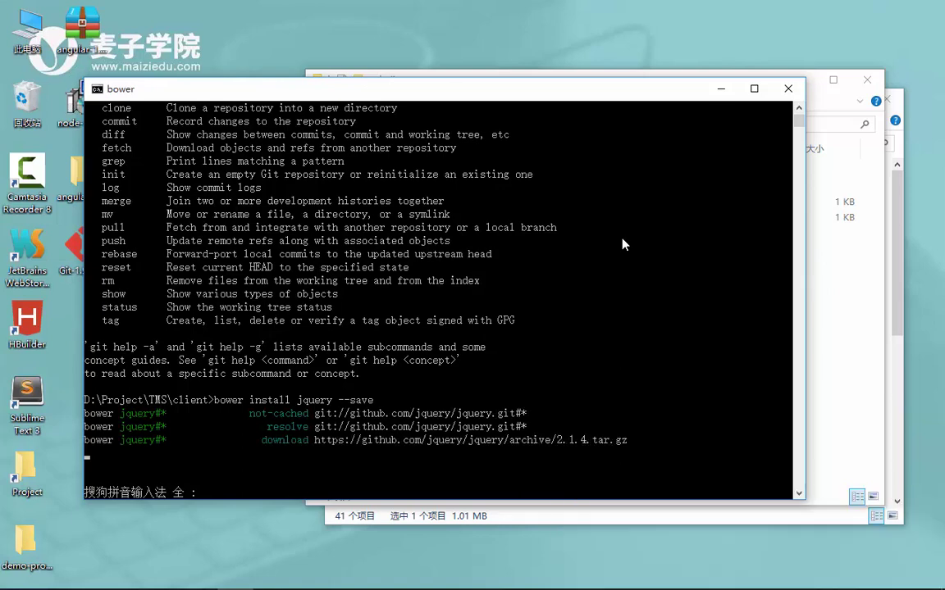
key(alt+Tab)
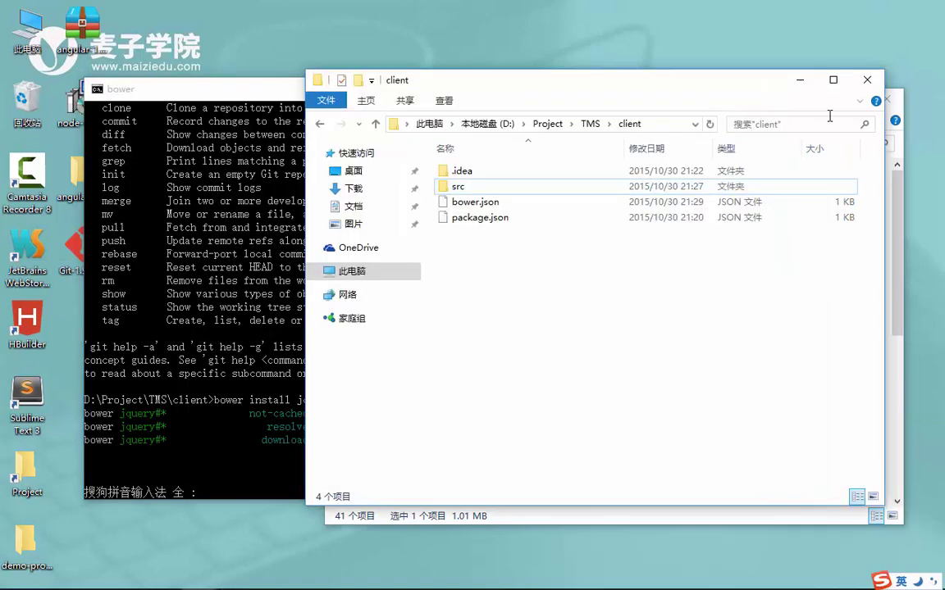
key(alt+F4)
click(719, 90)
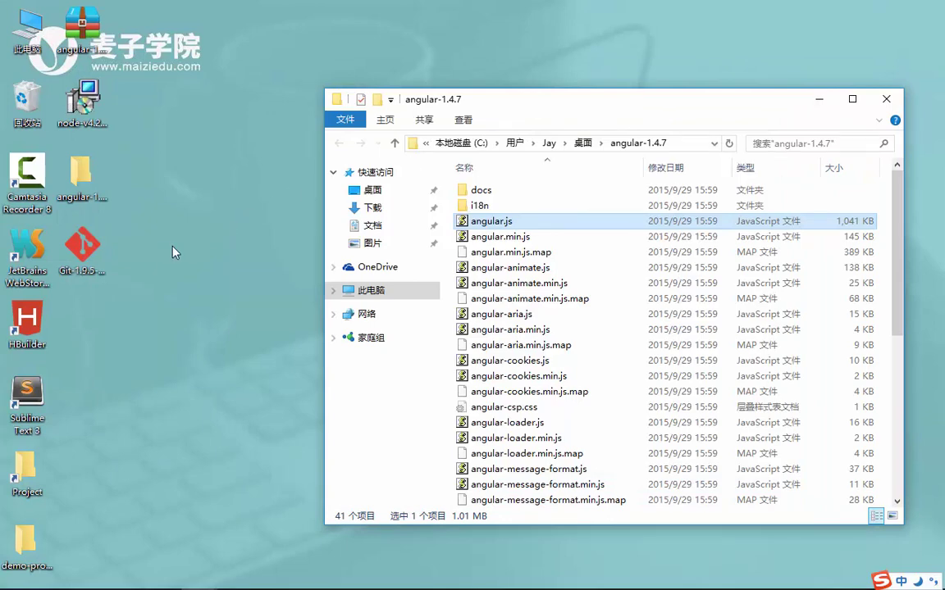
Step: Look through the files in the angular-1.4.7 folder, selecting angular.js and angular.min.js
double_click(74, 196)
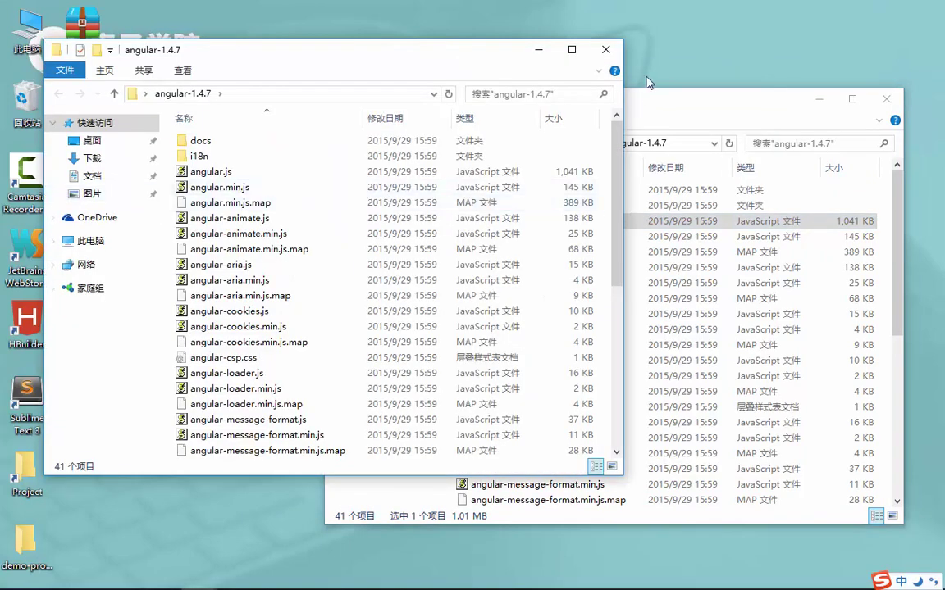
click(605, 51)
scroll(624, 197, down, 1)
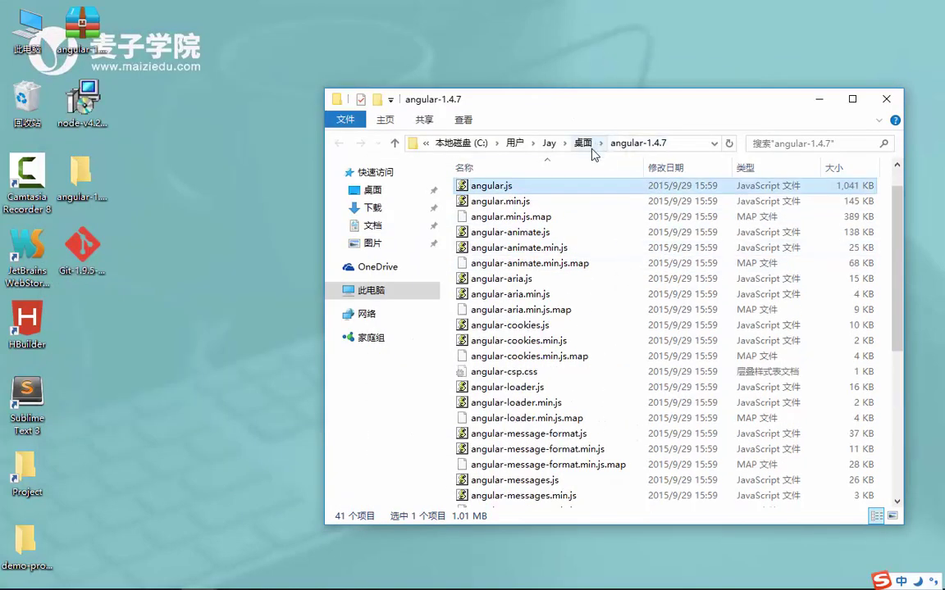
scroll(580, 252, down, 5)
scroll(580, 251, down, 1)
scroll(574, 252, up, 7)
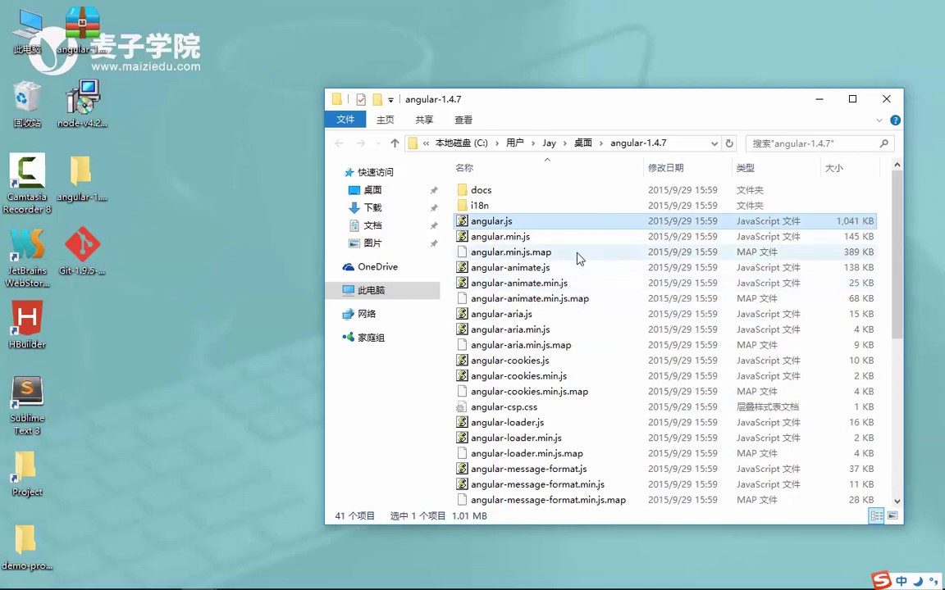
click(504, 237)
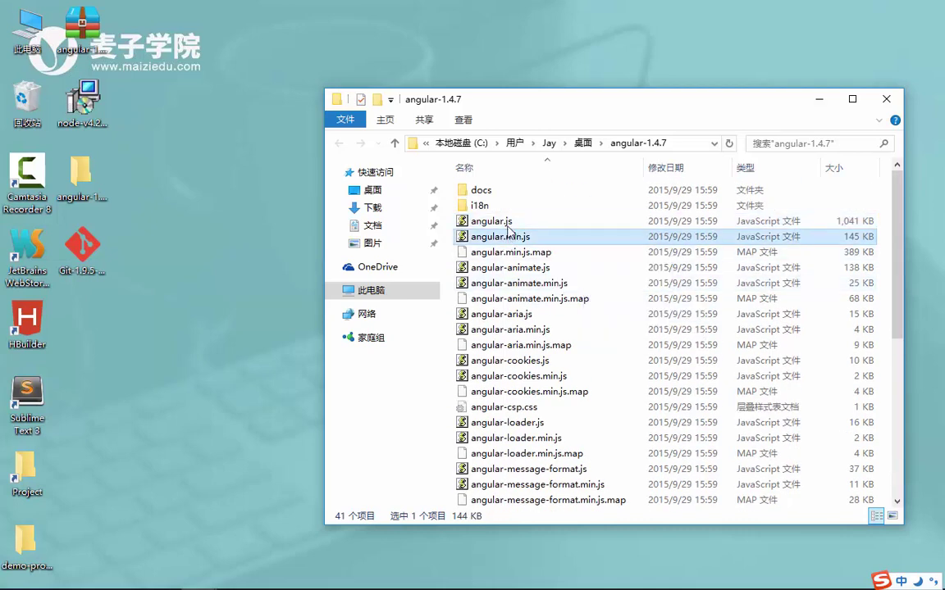
key(Up)
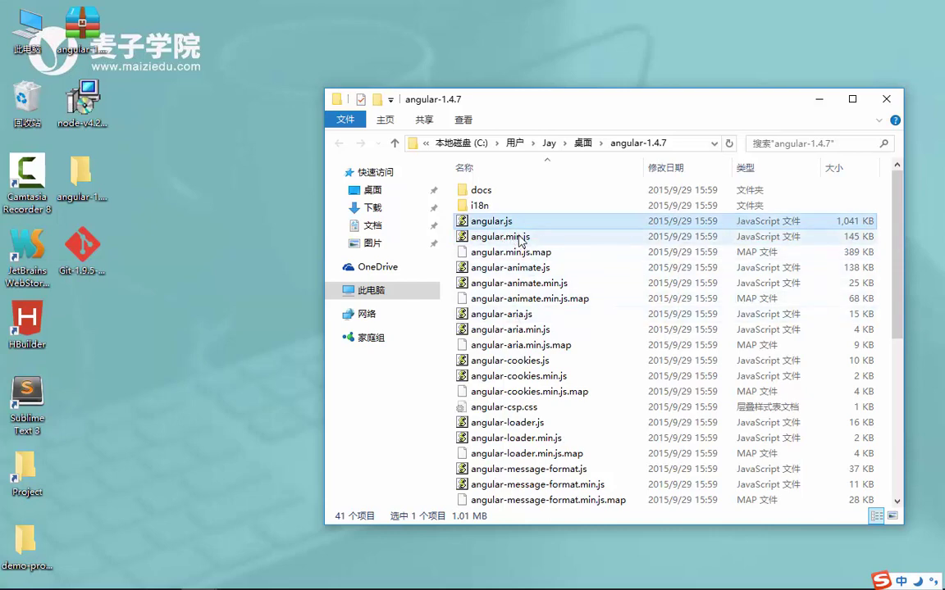
ctrl+click(502, 236)
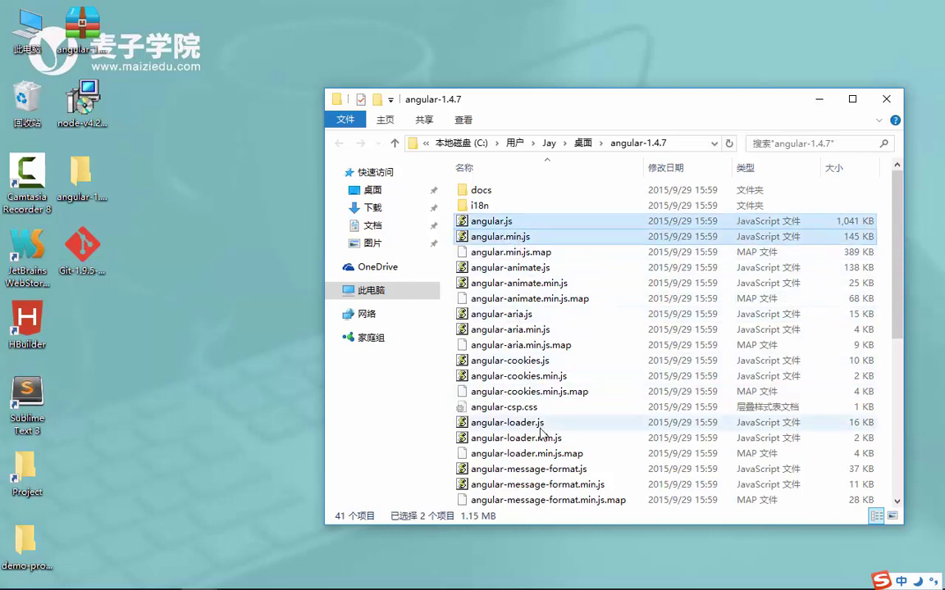
scroll(541, 401, down, 5)
scroll(571, 418, up, 5)
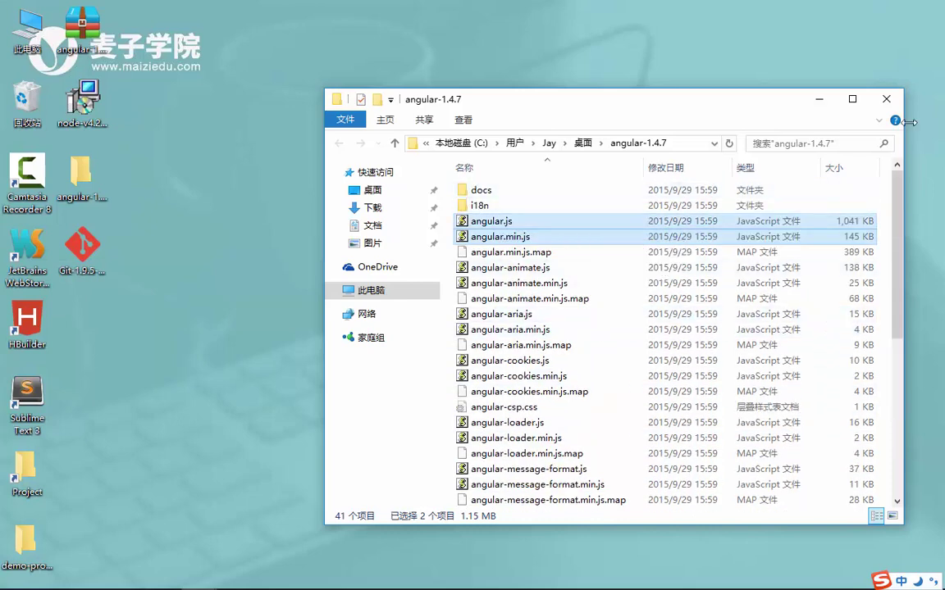
Step: Close the angular-1.4.7 folder, switch to WebStorm, and paste angular.js and angular.min.js into src/assets/plugins/angular, closing the opened copy
click(884, 99)
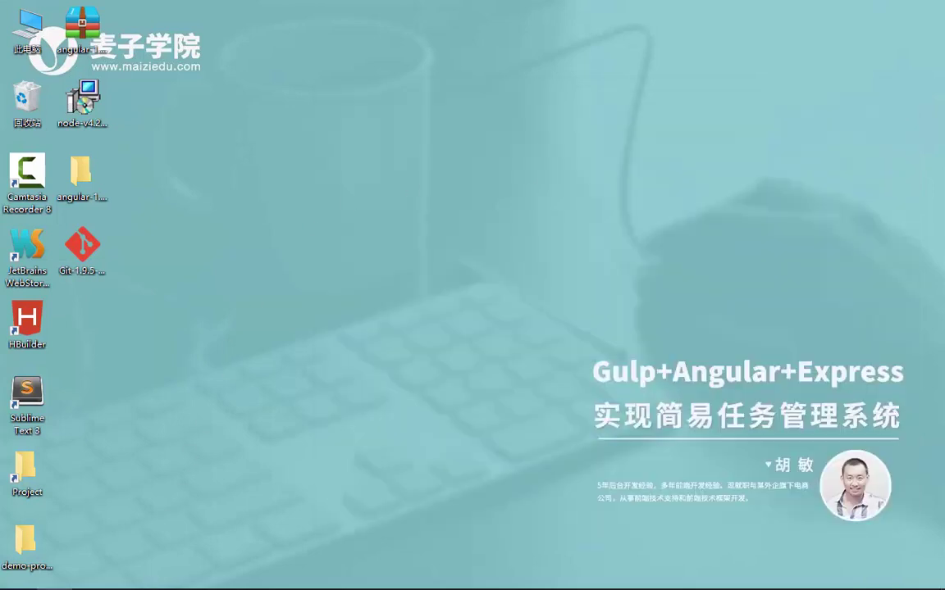
mouse_move(127, 575)
click(246, 517)
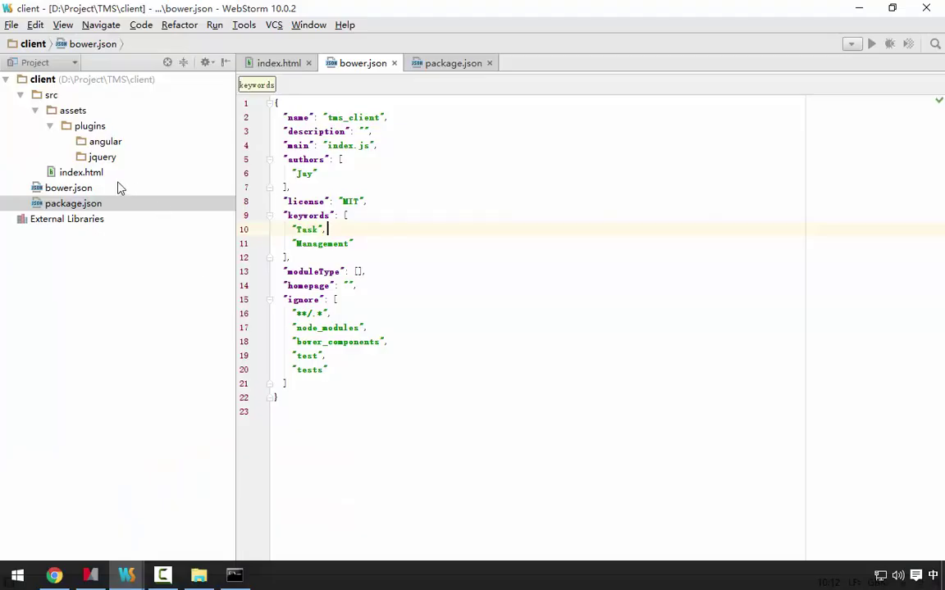
click(153, 159)
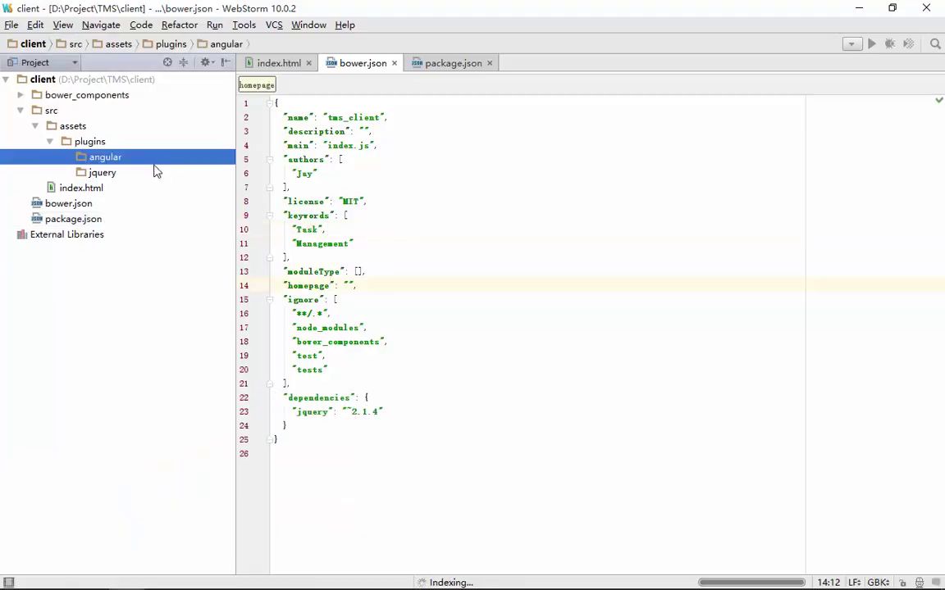
key(ctrl+v)
click(558, 347)
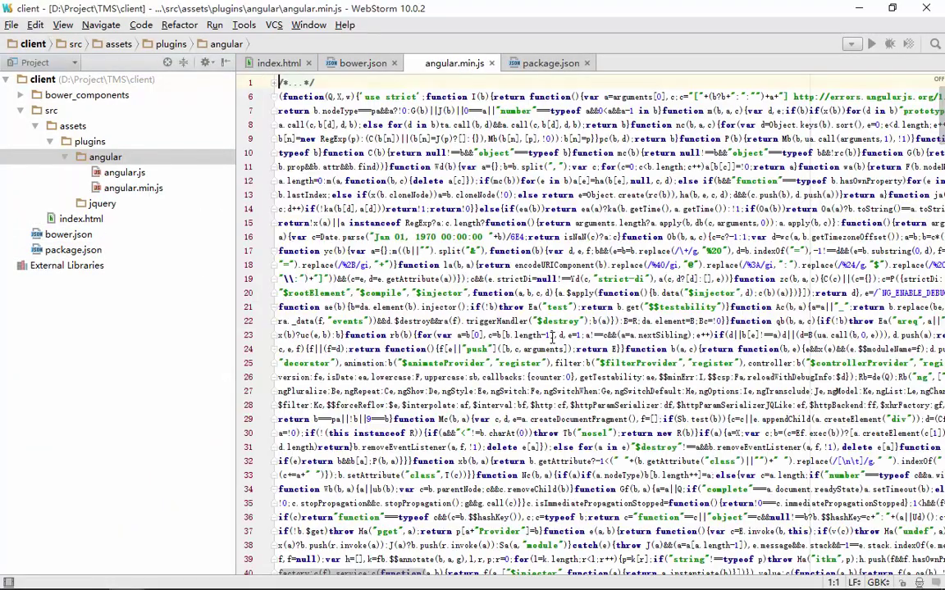
click(491, 63)
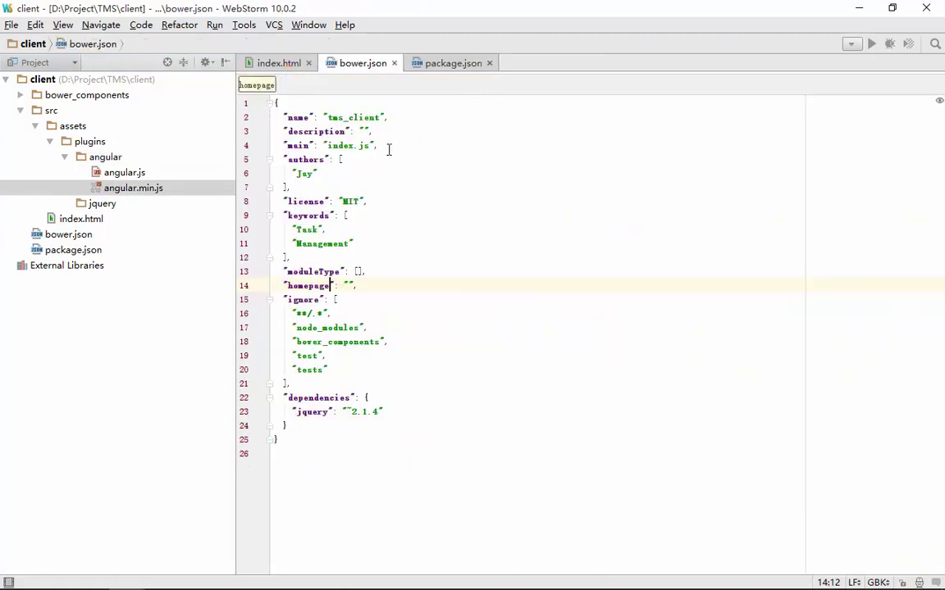
click(96, 159)
double_click(96, 159)
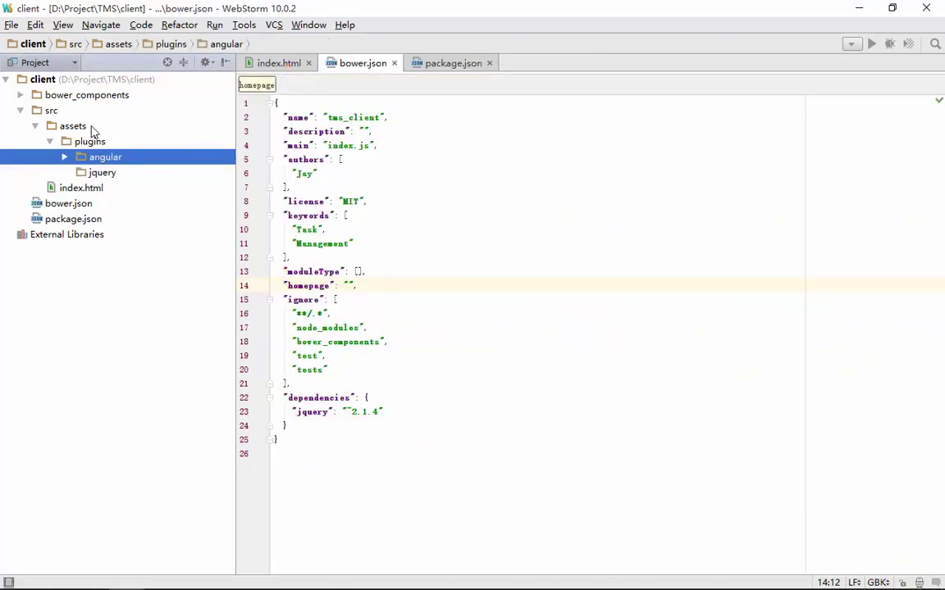
Step: Check the Bower install output in the command prompt and the jquery entry under dependencies in the project's bower.json
click(235, 576)
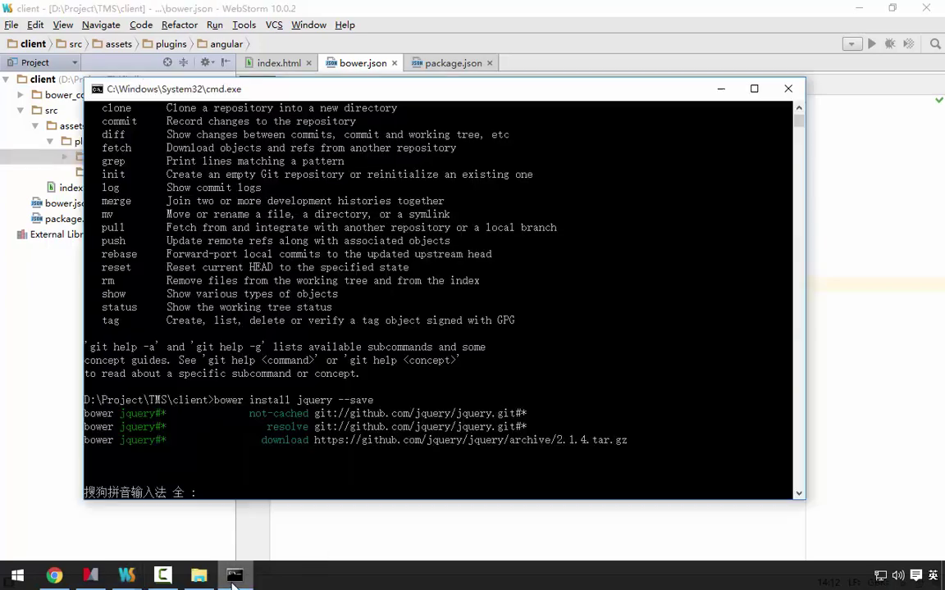
click(721, 88)
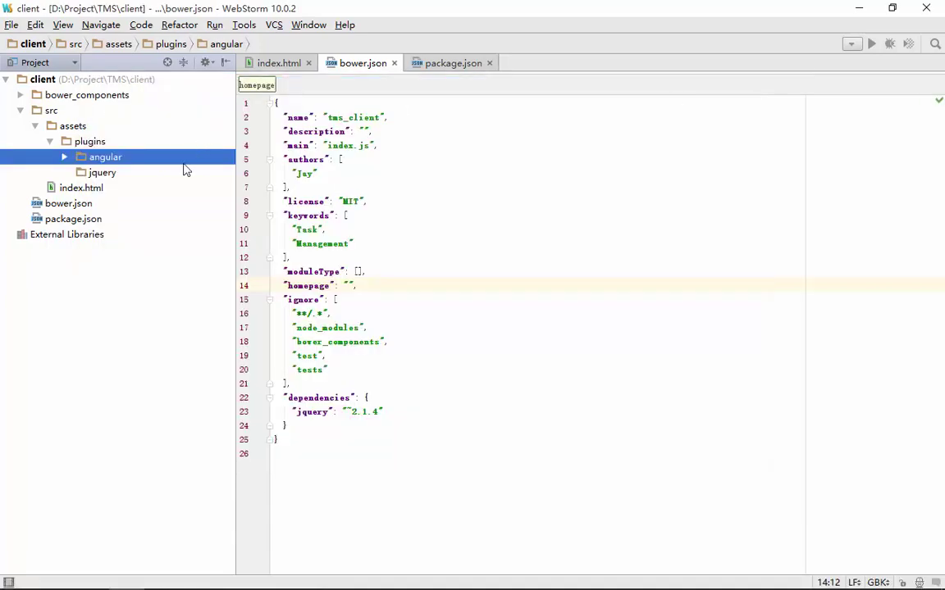
double_click(71, 204)
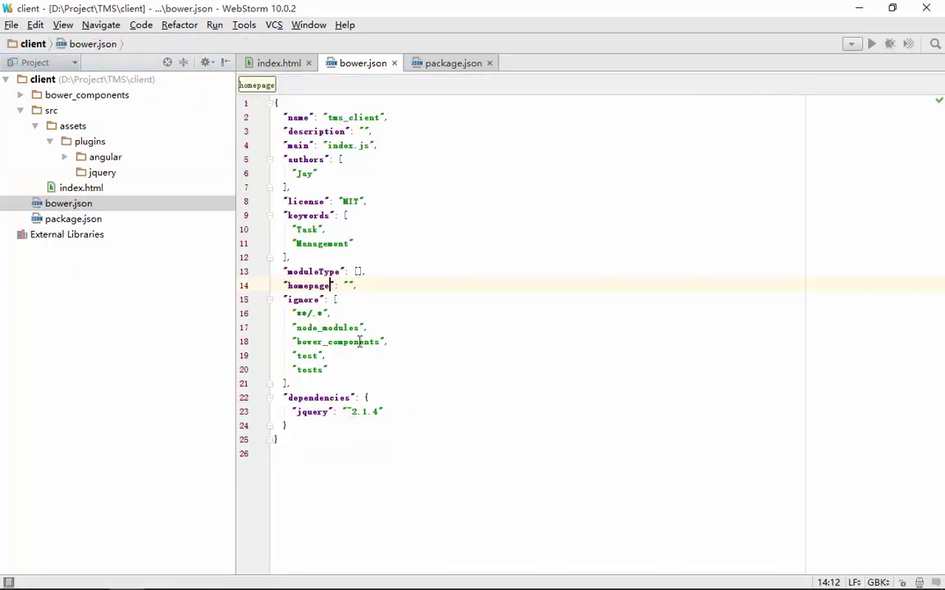
double_click(322, 397)
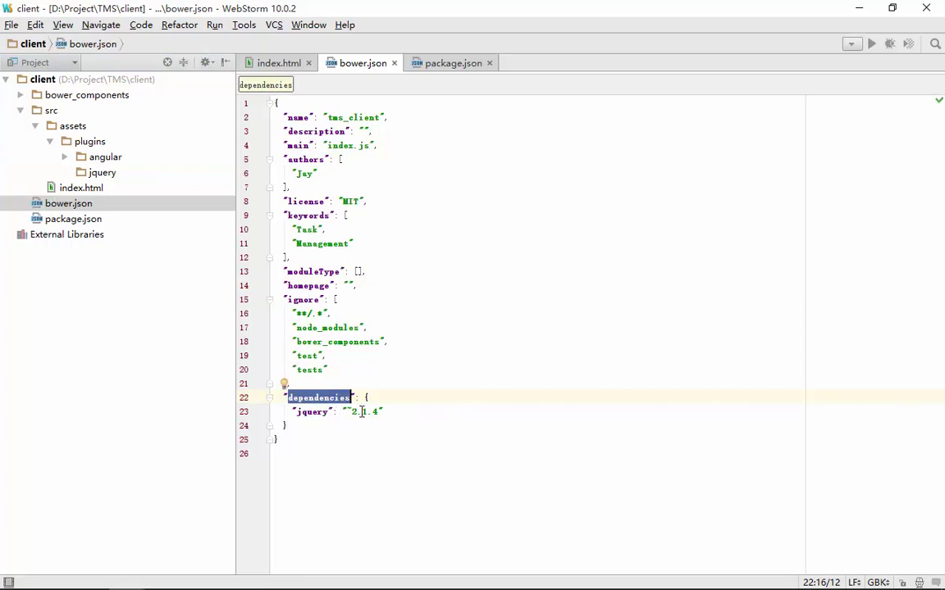
Step: Copy jquery.js and jquery.min.js from bower_components/jquery/dist into src/assets/plugins/jquery
double_click(60, 92)
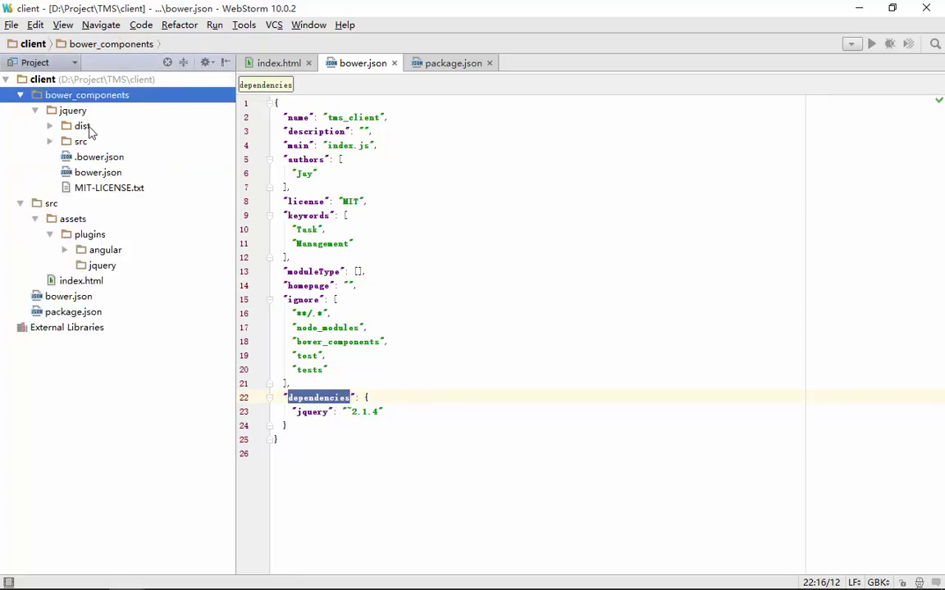
click(80, 126)
double_click(79, 125)
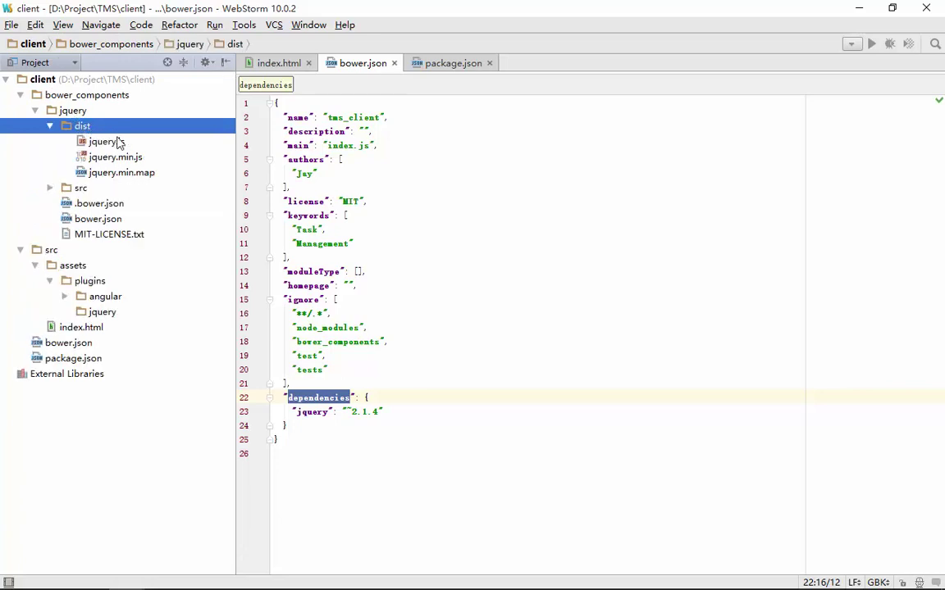
click(119, 142)
shift+click(128, 157)
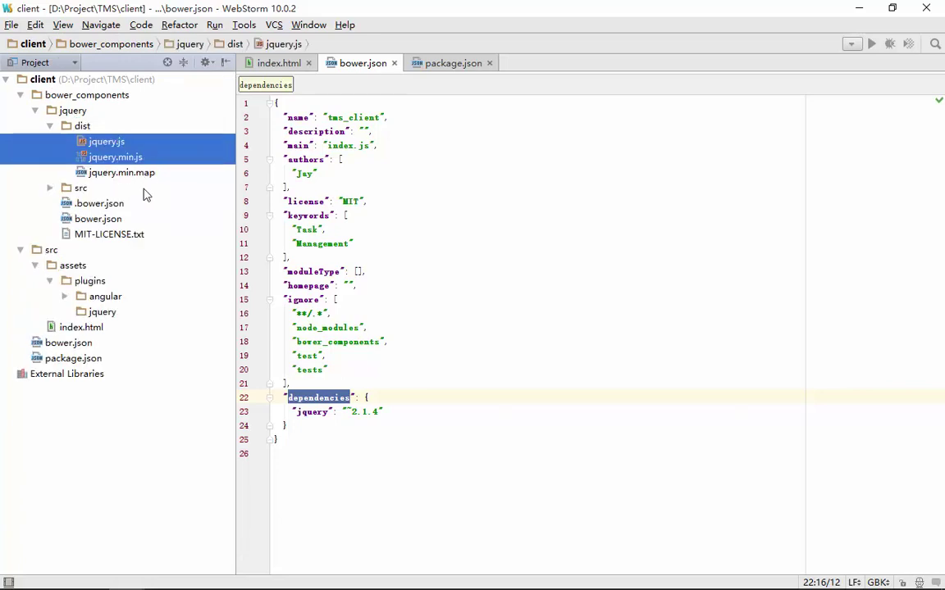
drag(96, 297, 118, 312)
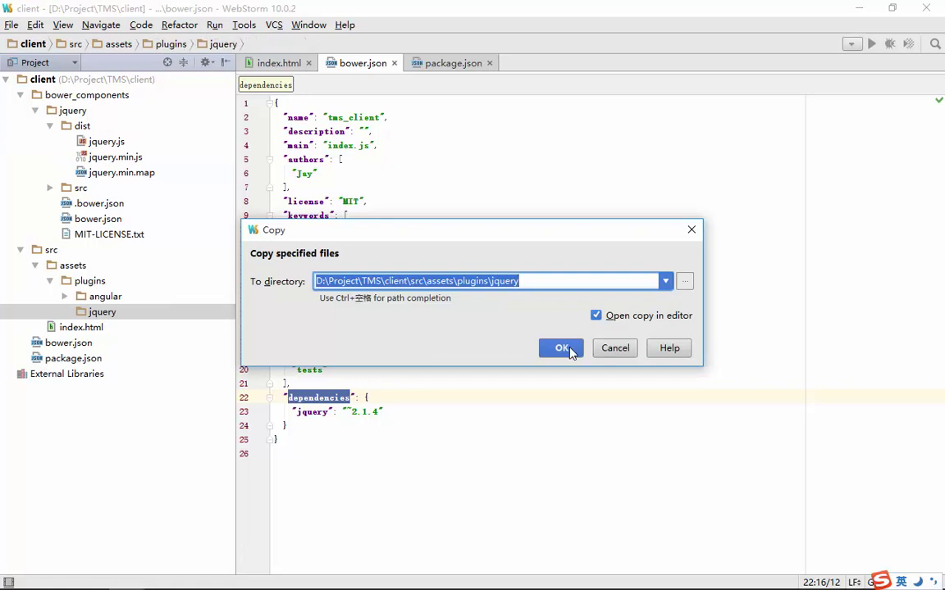
key(Return)
Step: Close the opened jquery.js copy and collapse the bower_components, plugins and assets folders in the project tree
double_click(54, 96)
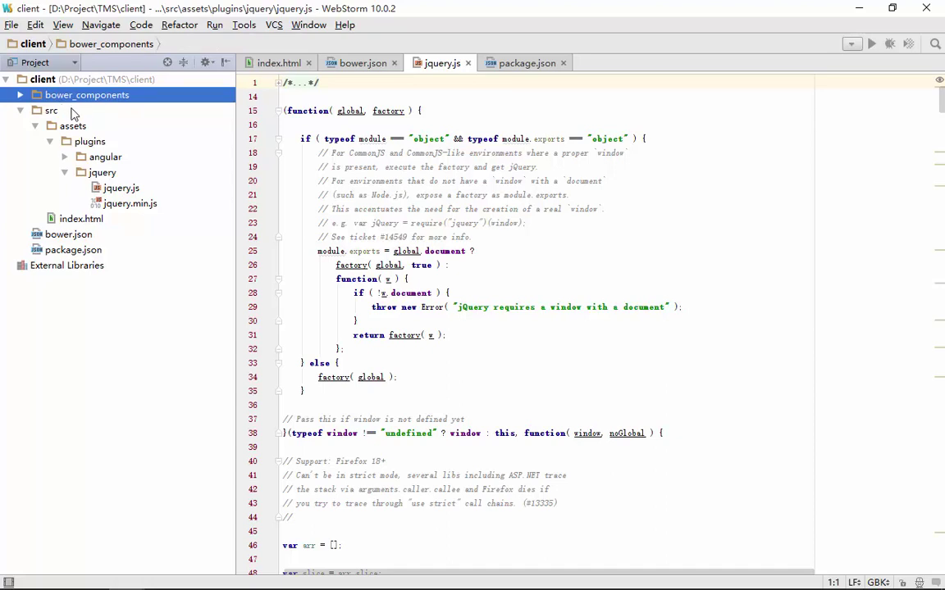
click(467, 63)
click(52, 141)
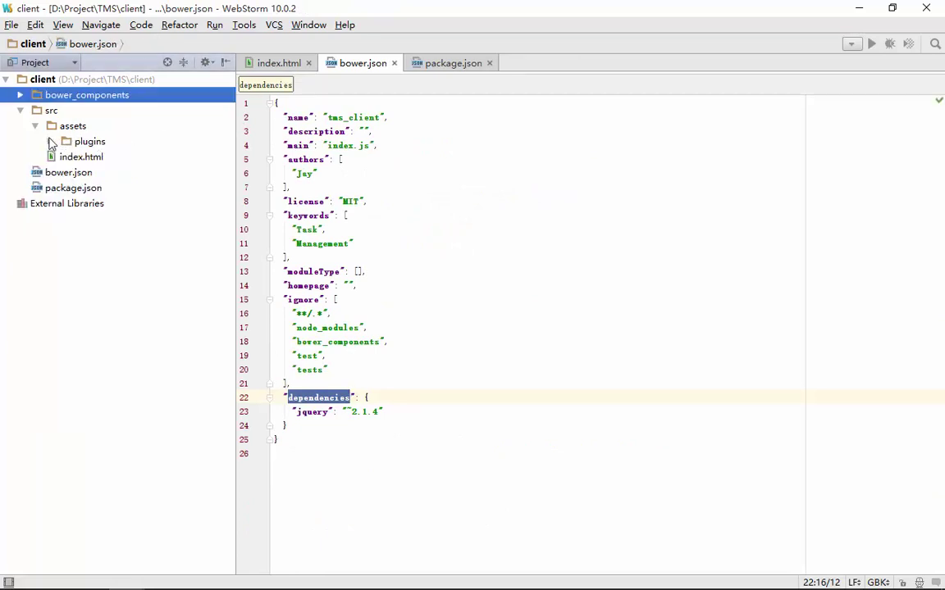
click(36, 126)
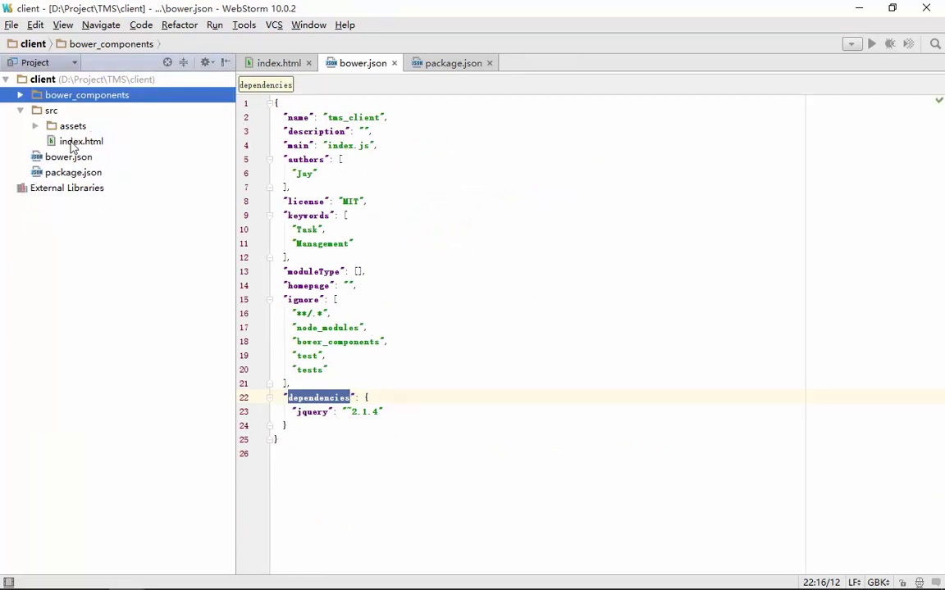
Step: Open index.html and look through its ng-app attributes, stylesheet links, body markup and script references
double_click(67, 142)
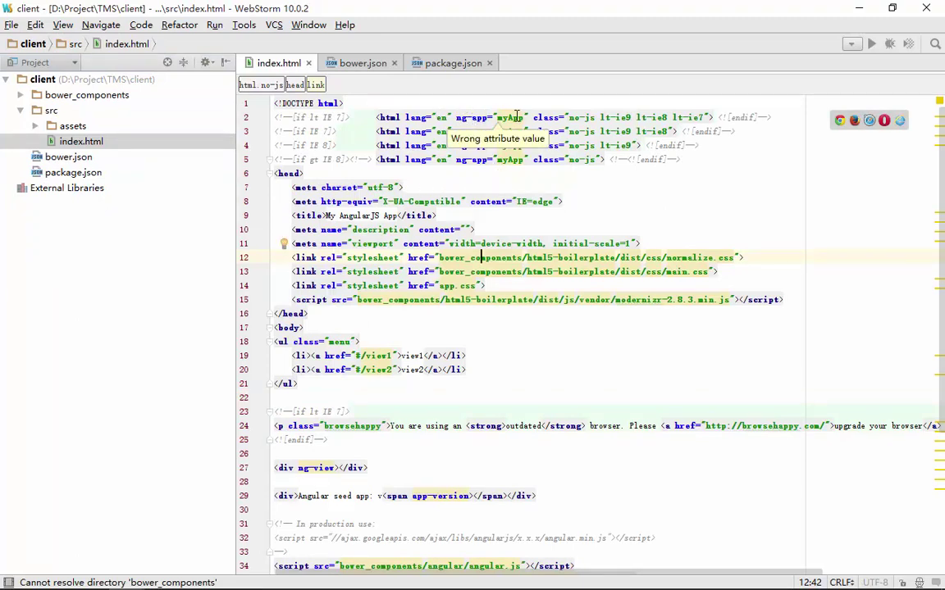
double_click(465, 118)
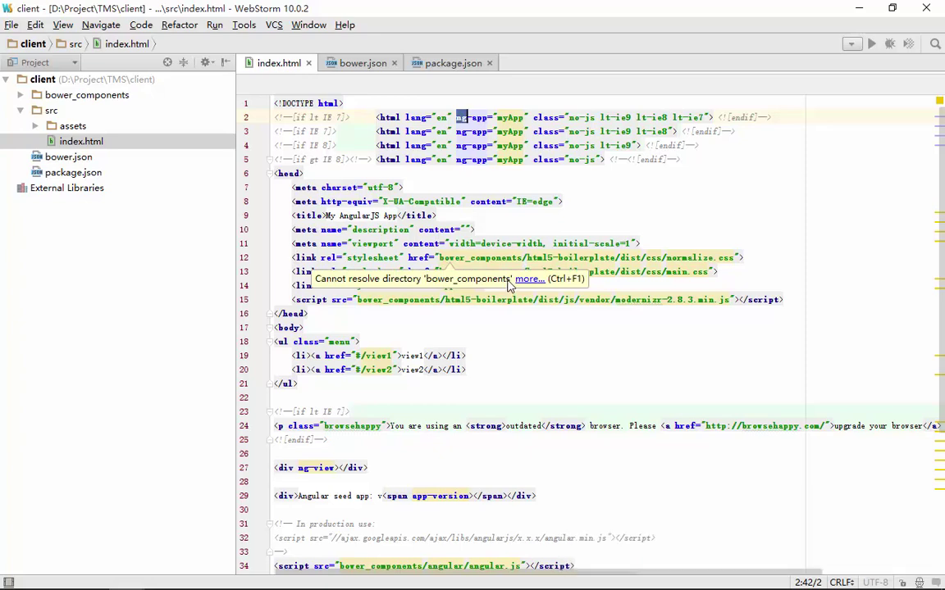
click(500, 370)
scroll(492, 352, down, 4)
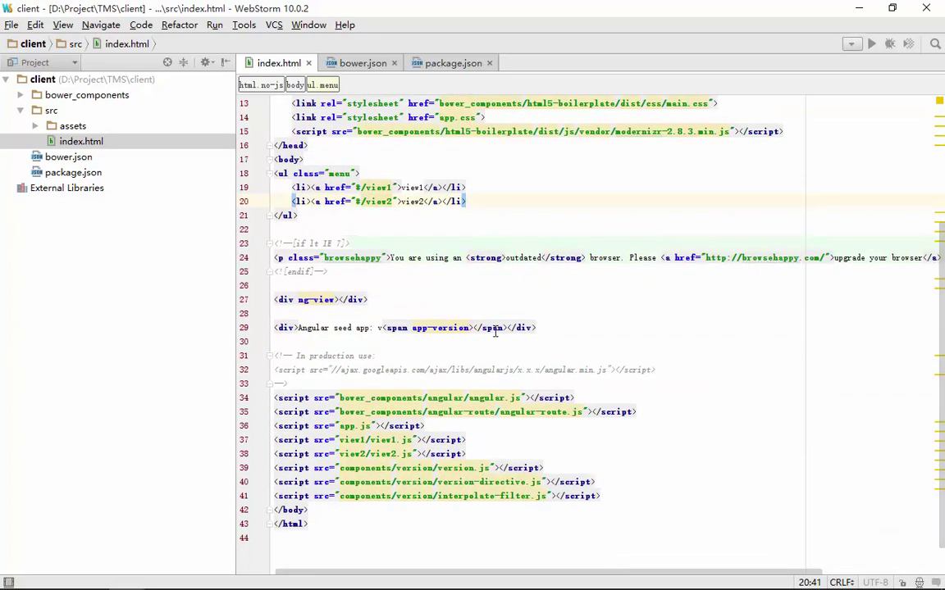
scroll(492, 328, up, 3)
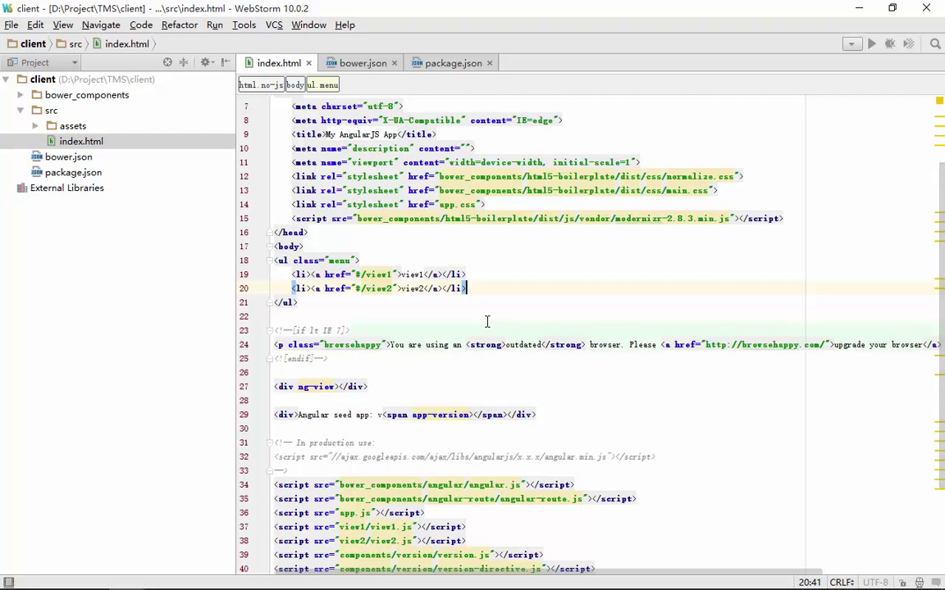
scroll(639, 232, up, 2)
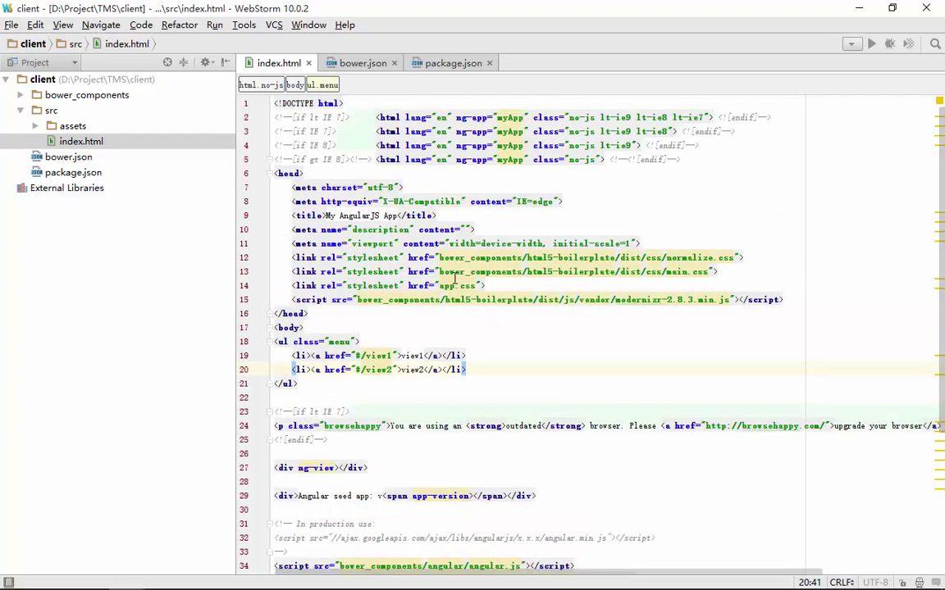
Step: Delete the three stylesheet links and the modernizr script line from the head of index.html
click(636, 243)
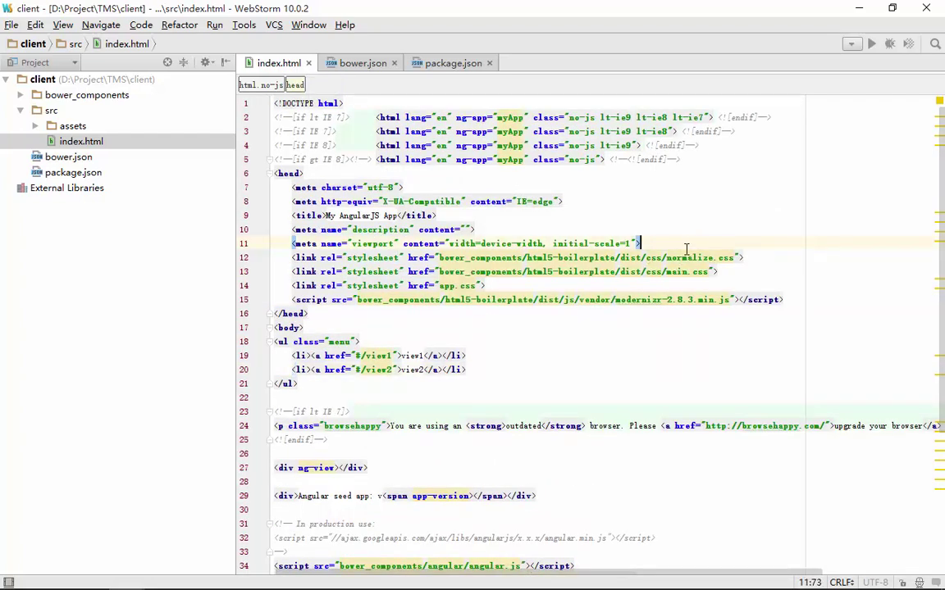
drag(808, 302, 197, 251)
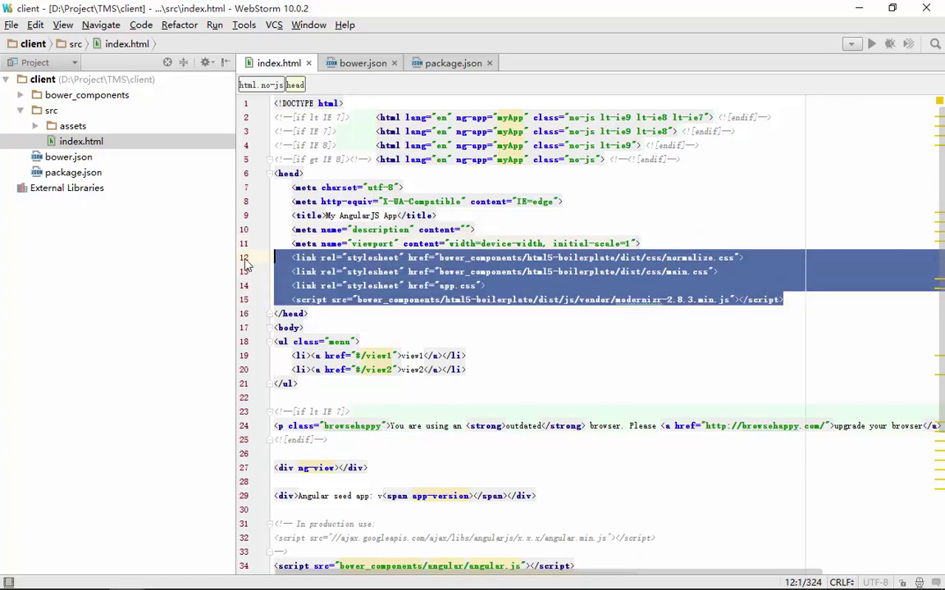
key(BackSpace)
key(BackSpace)
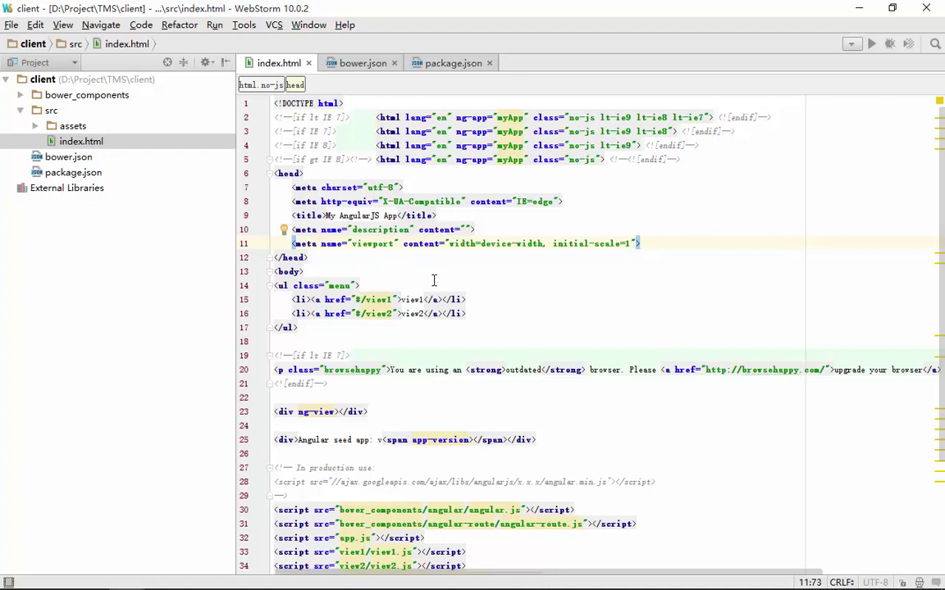
Step: Replace bower_components with assets in the source path of the angular.js script tag in index.html
scroll(432, 280, down, 2)
scroll(432, 281, down, 1)
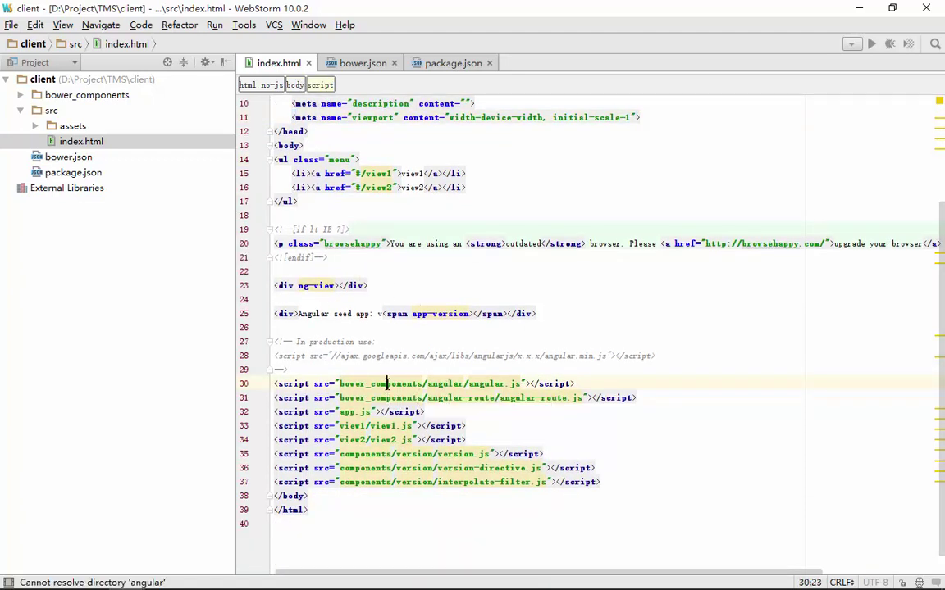
double_click(382, 384)
text(a)
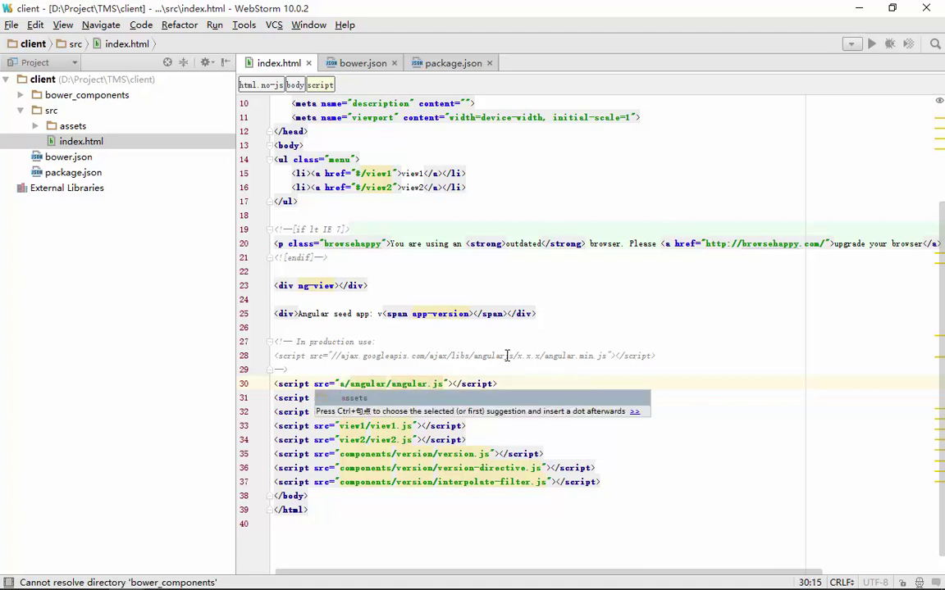
key(Return)
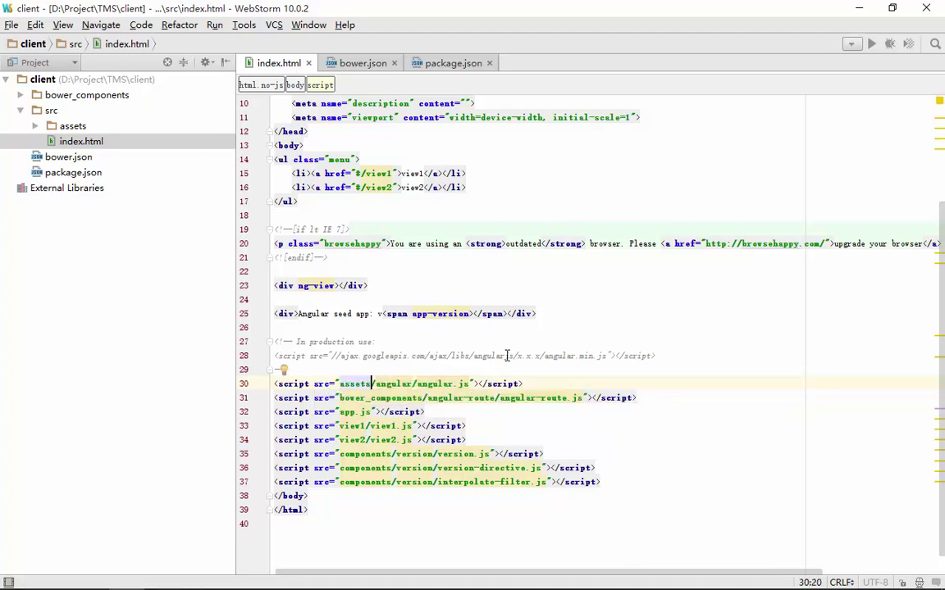
key(Right)
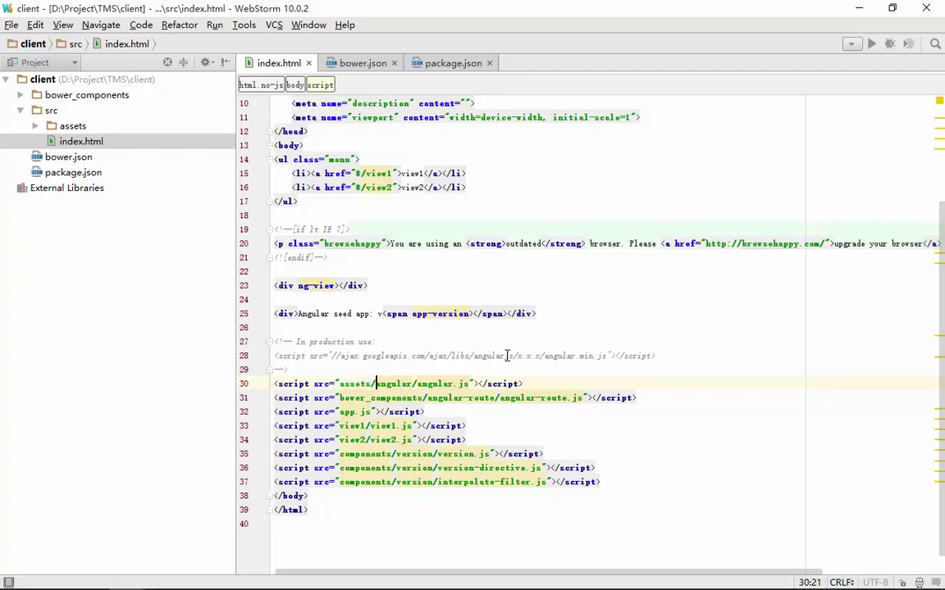